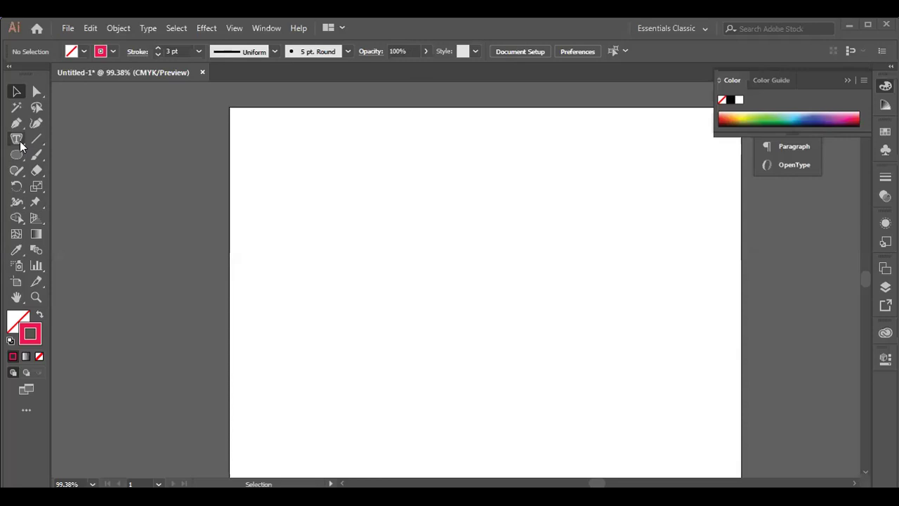
- Draw a tall rounded rectangle with a 3 pt pink stroke and no fill at the artboard's left-centre
{"action": "left_click_drag", "start_coordinate": [21, 144], "coordinate": [74, 154]}
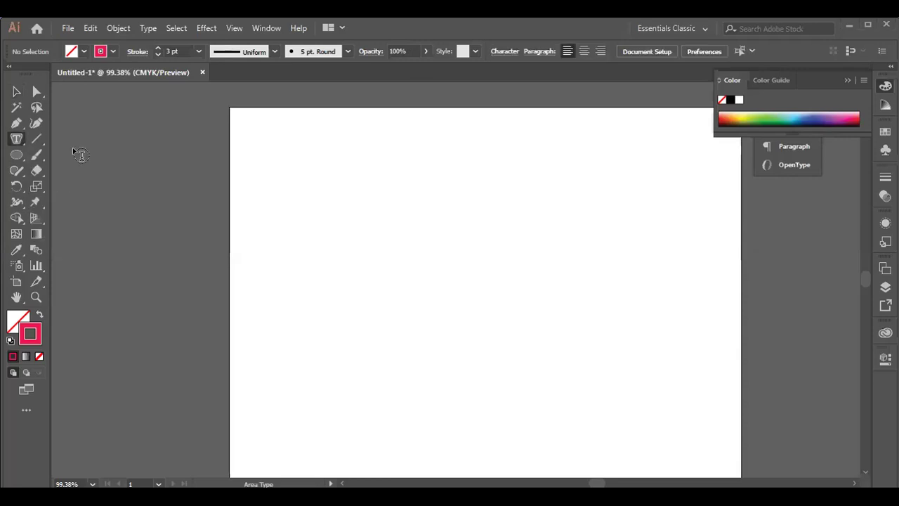
{"action": "left_click", "coordinate": [19, 158]}
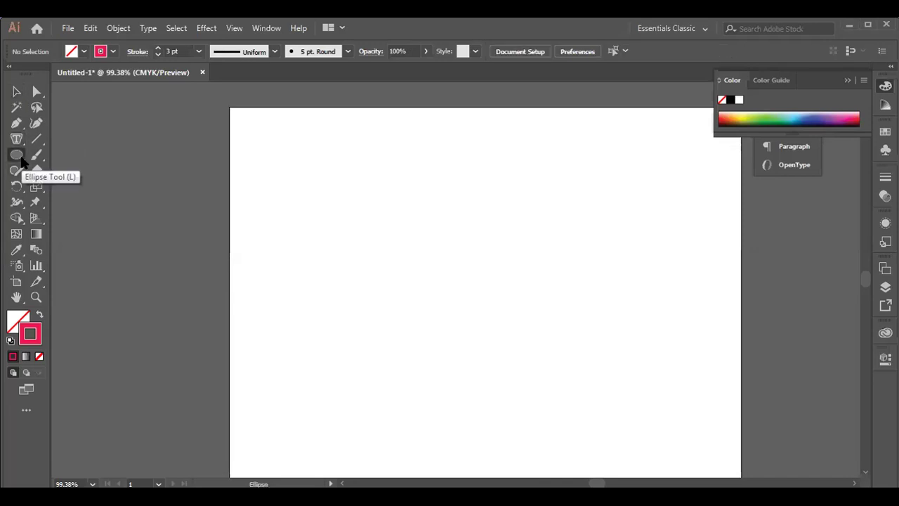
{"action": "left_click_drag", "start_coordinate": [21, 160], "coordinate": [69, 176]}
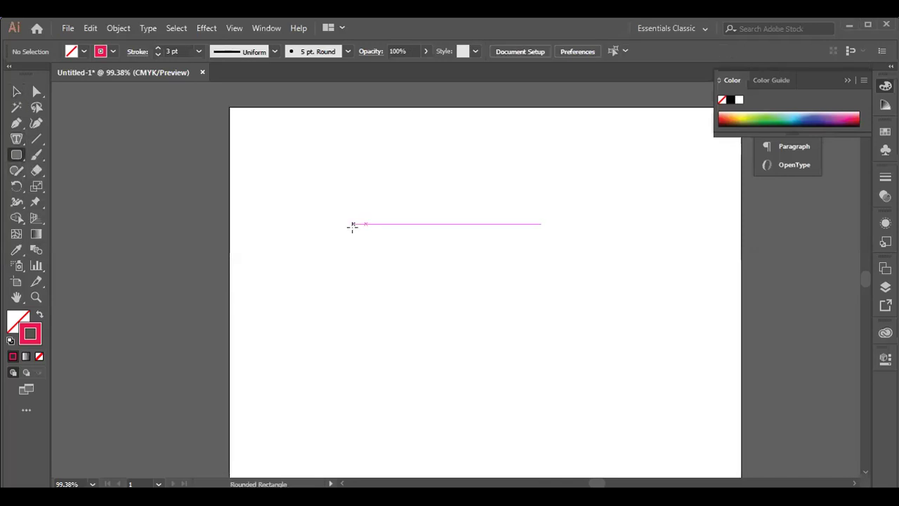
{"action": "mouse_move", "coordinate": [349, 205]}
{"action": "left_mouse_down"}
{"action": "mouse_move", "coordinate": [482, 330]}
{"action": "mouse_move", "coordinate": [482, 409]}
{"action": "left_mouse_up"}
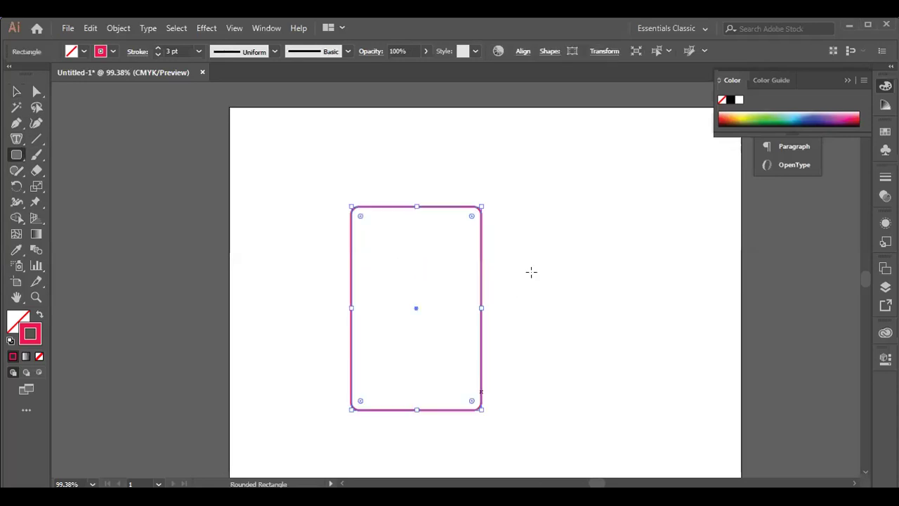
{"action": "left_click", "coordinate": [16, 91]}
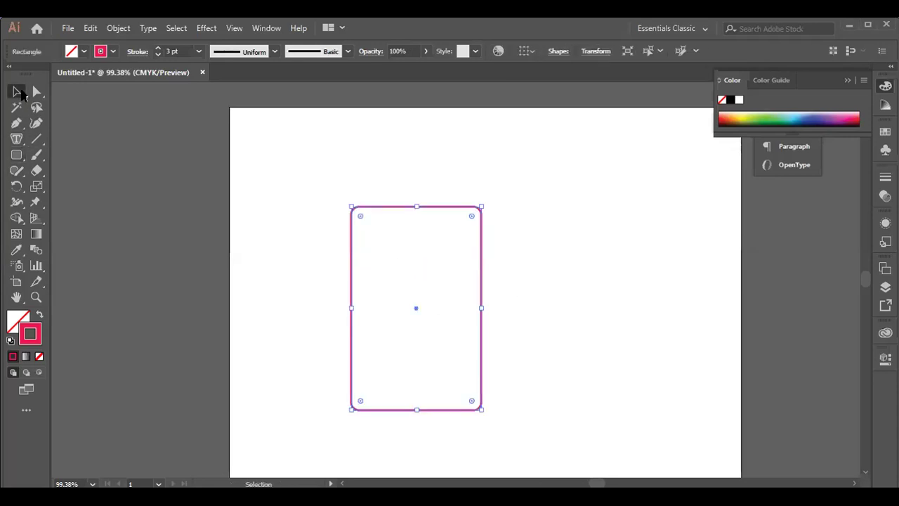
{"action": "left_click", "coordinate": [21, 141]}
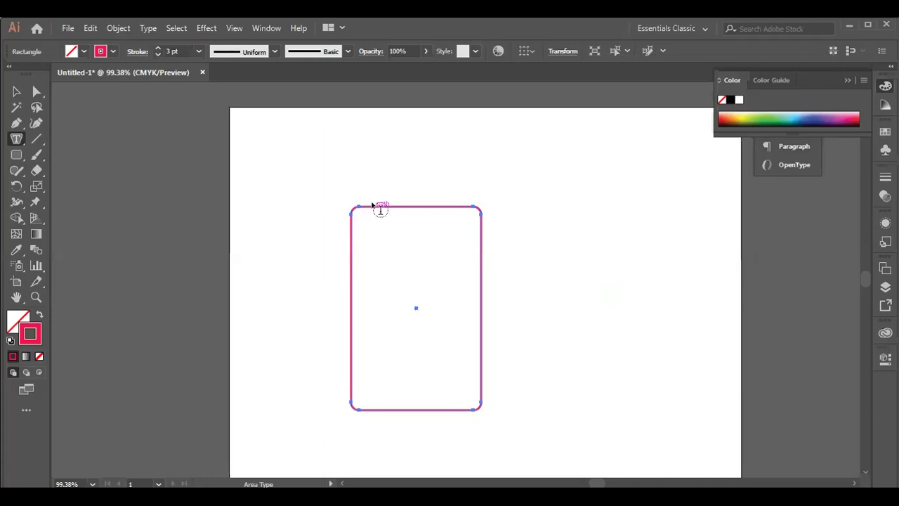
{"action": "left_click", "coordinate": [544, 275]}
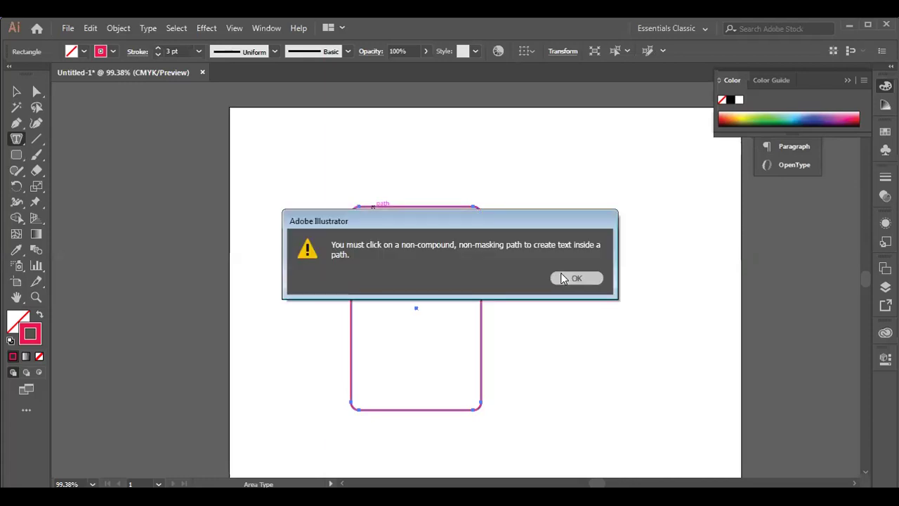
{"action": "key", "text": "Return"}
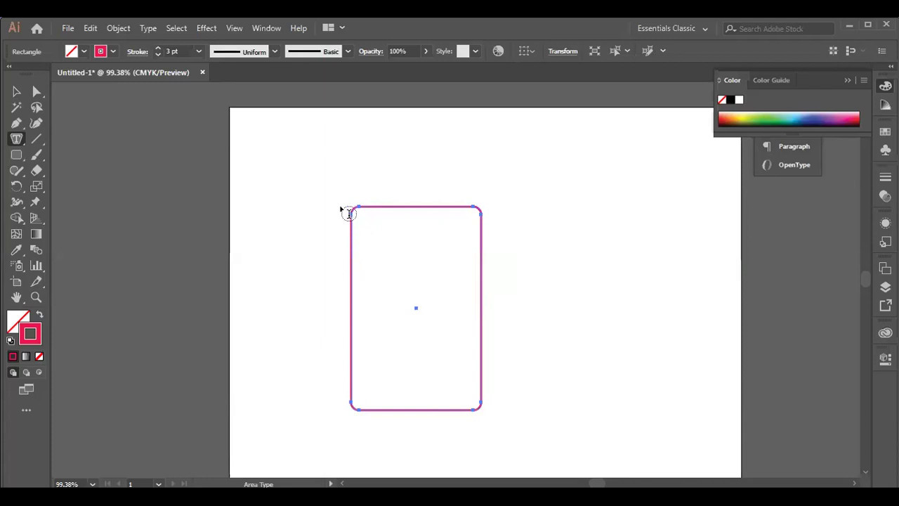
{"action": "left_click", "coordinate": [528, 278]}
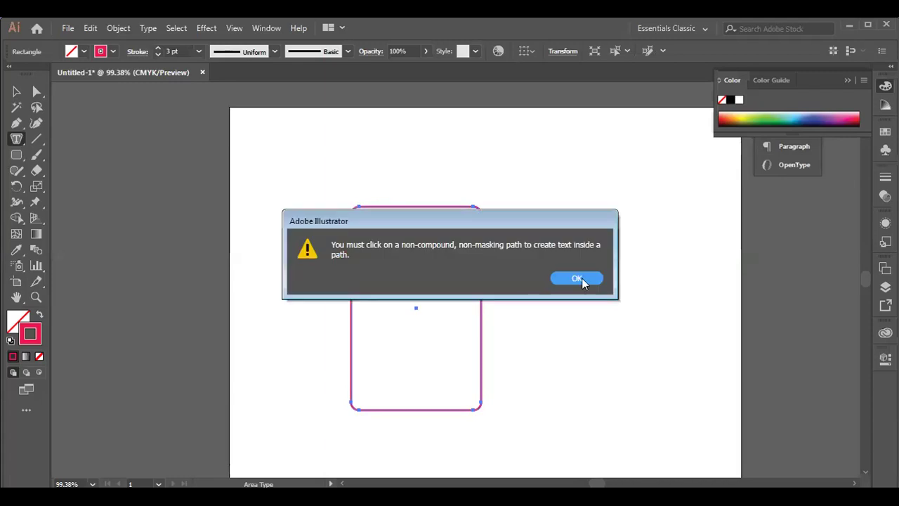
{"action": "key", "text": "Return"}
{"action": "left_click", "coordinate": [17, 91]}
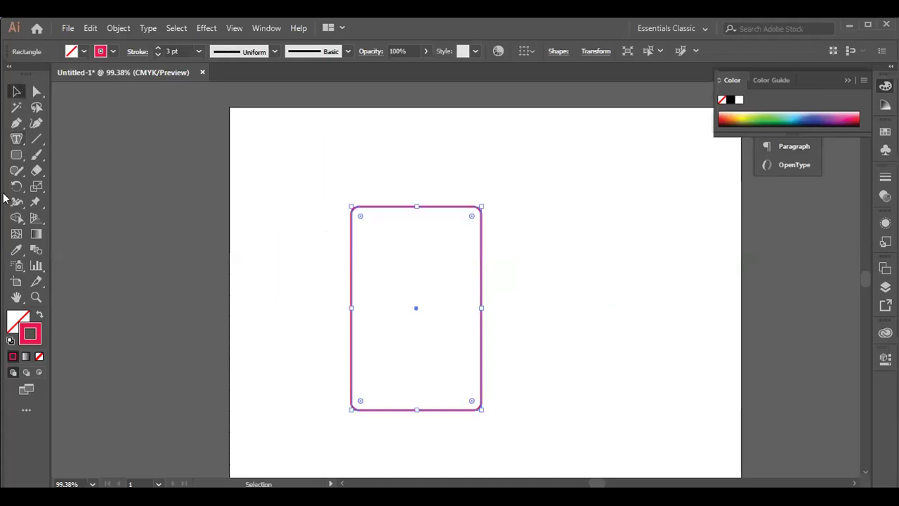
{"action": "left_click", "coordinate": [17, 138]}
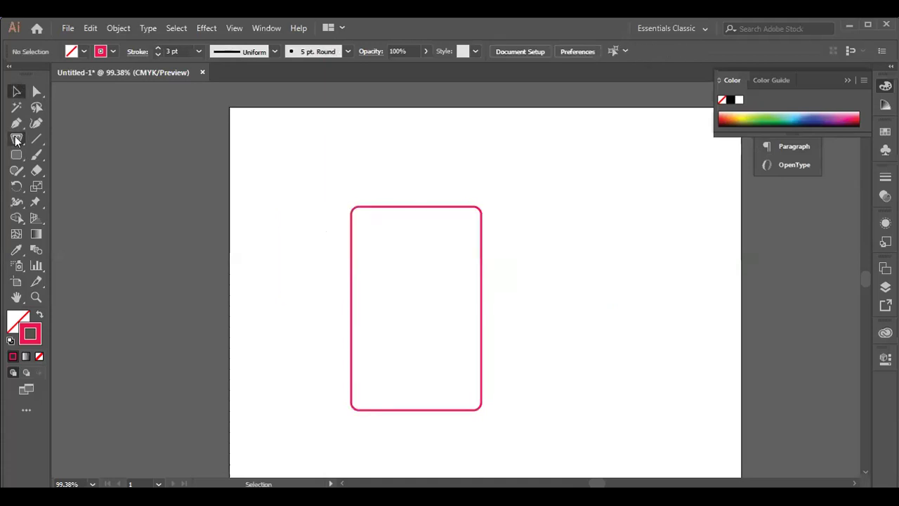
- Fill the rounded rectangle with Lorem ipsum area text set to 10 pt
{"action": "left_click", "coordinate": [354, 203]}
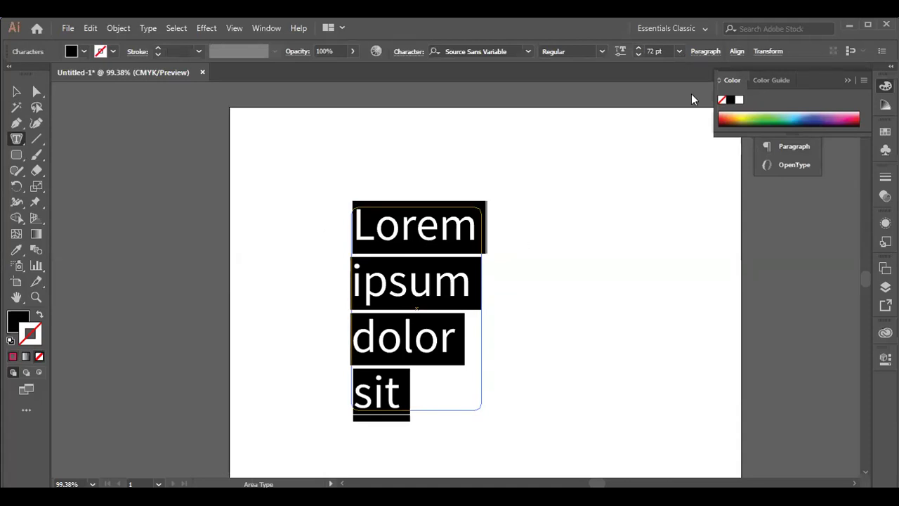
{"action": "left_click", "coordinate": [679, 51]}
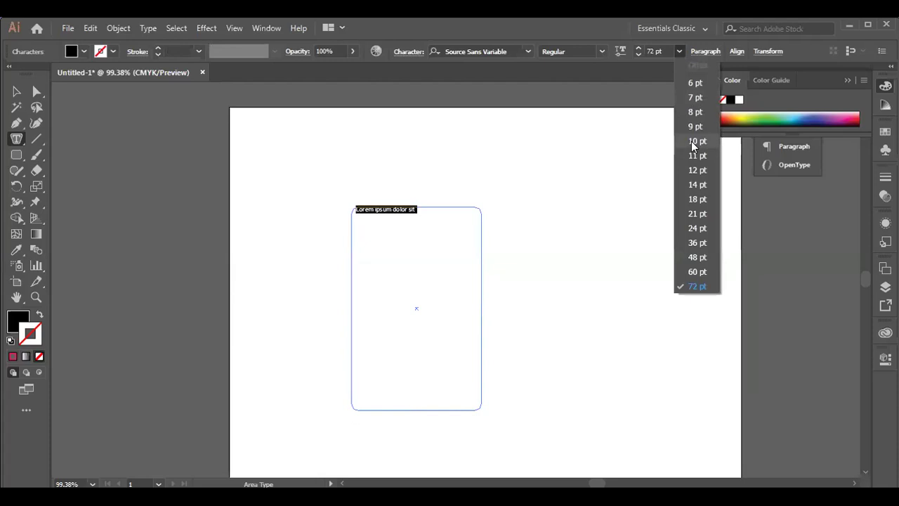
{"action": "left_click", "coordinate": [416, 210]}
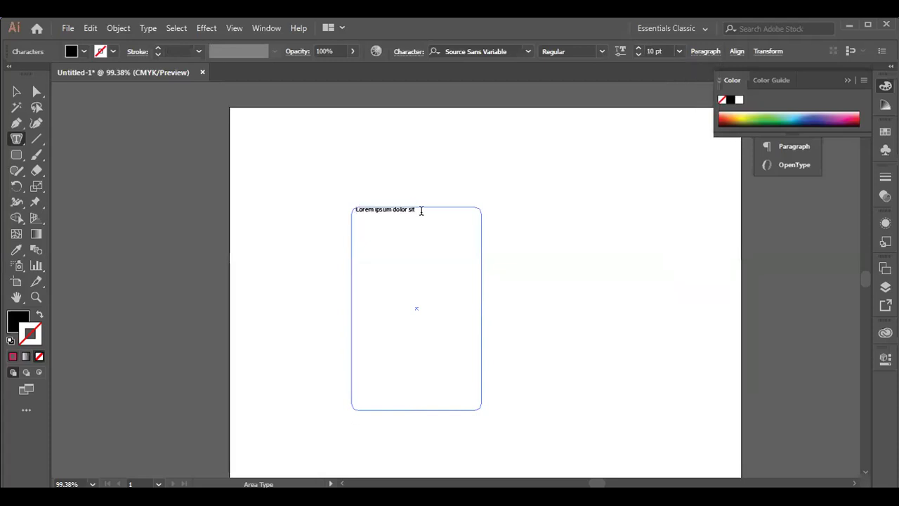
- Type extra characters into the area text, then delete the whole text frame
{"action": "type", "text": "bsdb"}
{"action": "double_click", "coordinate": [432, 210]}
{"action": "type", "text": "bbbb"}
{"action": "type", "text": "cdncxncxn"}
{"action": "type", "text": "cncxncxncxncnc"}
{"action": "type", "text": "n,n "}
{"action": "type", "text": "wwwwww"}
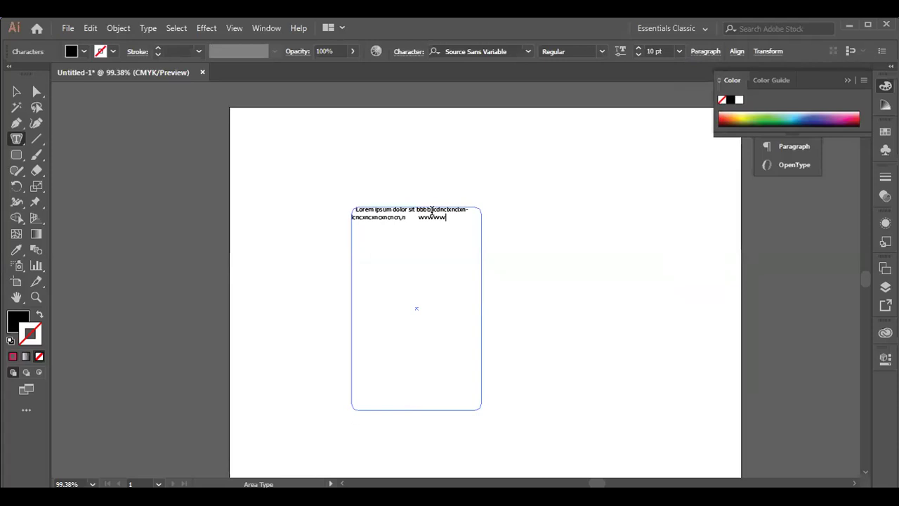
{"action": "type", "text": "wwwwwwwwwwwwwwwwwwwwwwwwwwwwwwwwwwwwwww wwwwwwwwwwwwwwwwwwwwwwwwwwwwwwwwwwwwwwwwwwwwwwwww"}
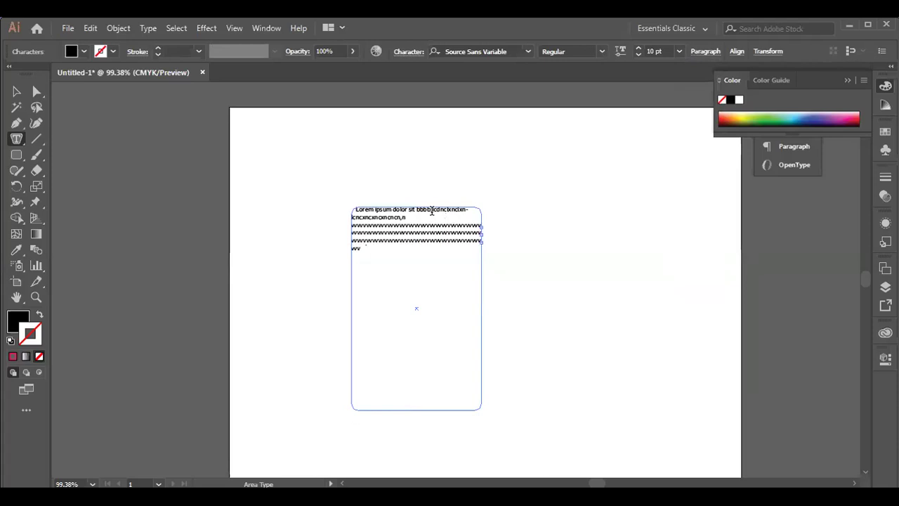
{"action": "type", "text": "wwwwwwwwwwwwwwwwwwwwwww wwwwwwwwwwwwwwwwwwwwwwwwwwwwwwwwwwwwwwwwwwwwwwwwwwwwwwwwwwwwwwwwwwwwwwwwww"}
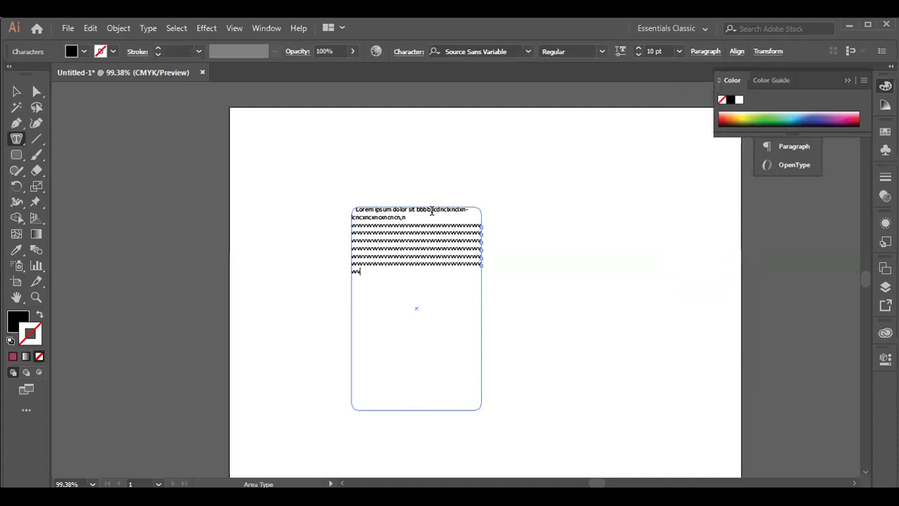
{"action": "type", "text": "wwwwwwwwwwwwwwwwwwwwwwwwwwwwwwwwwwwwwwwwwwwwwwwwwwwwwwwwwwwwwwwwwwwwwwwwwwwwwwwwwwwwwwwwwww"}
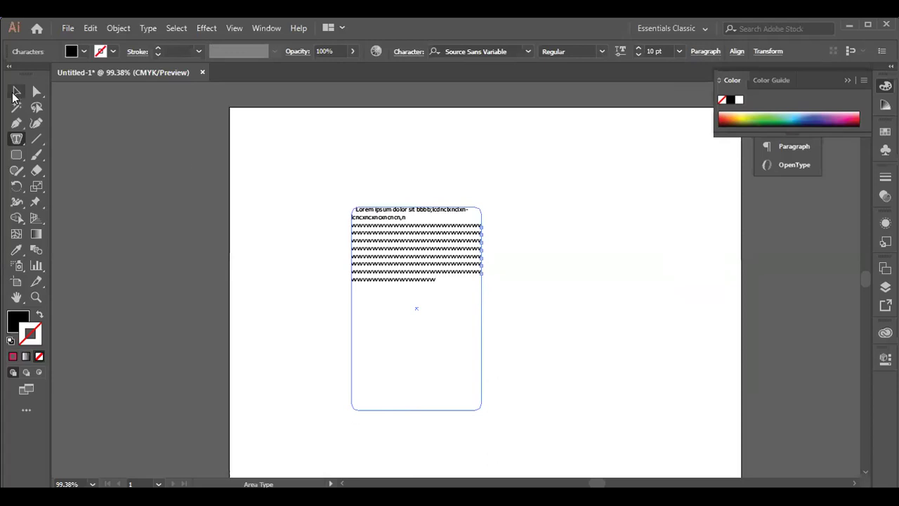
{"action": "left_click", "coordinate": [16, 91]}
{"action": "key", "text": "Delete"}
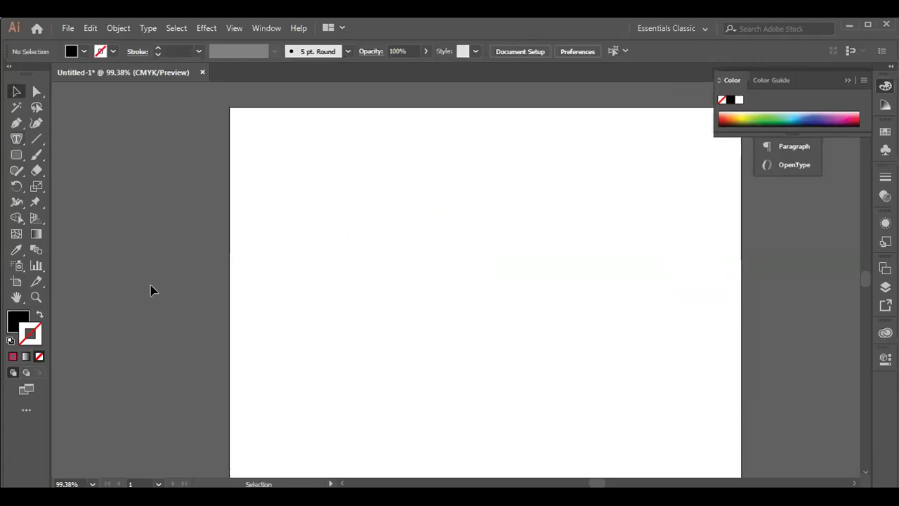
- Draw a horizontal straight line across the middle of the artboard
{"action": "left_click", "coordinate": [19, 140]}
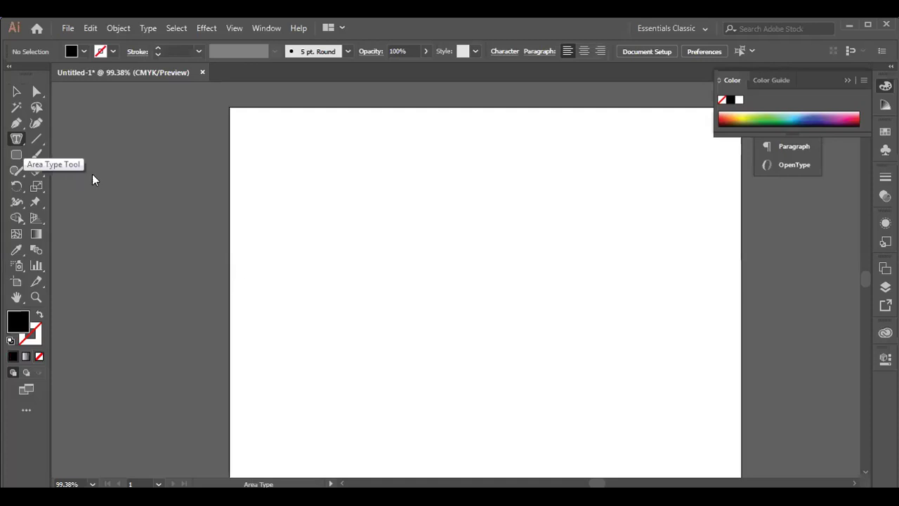
{"action": "left_click", "coordinate": [16, 139]}
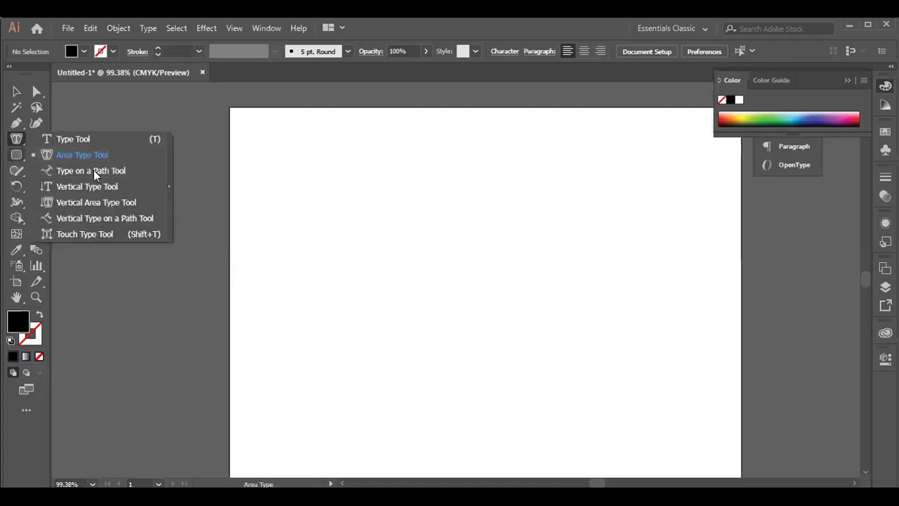
{"action": "left_click", "coordinate": [30, 136]}
{"action": "key", "text": "backslash"}
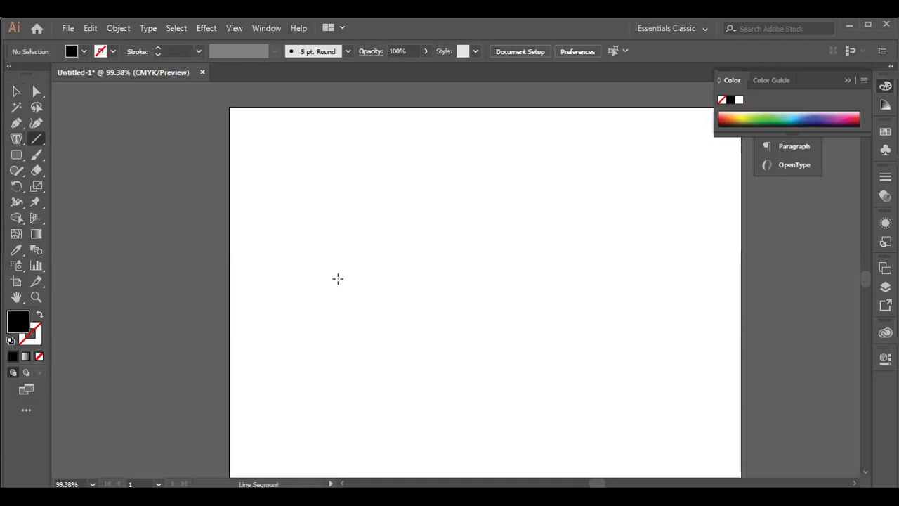
{"action": "left_click_drag", "start_coordinate": [340, 280], "coordinate": [653, 295]}
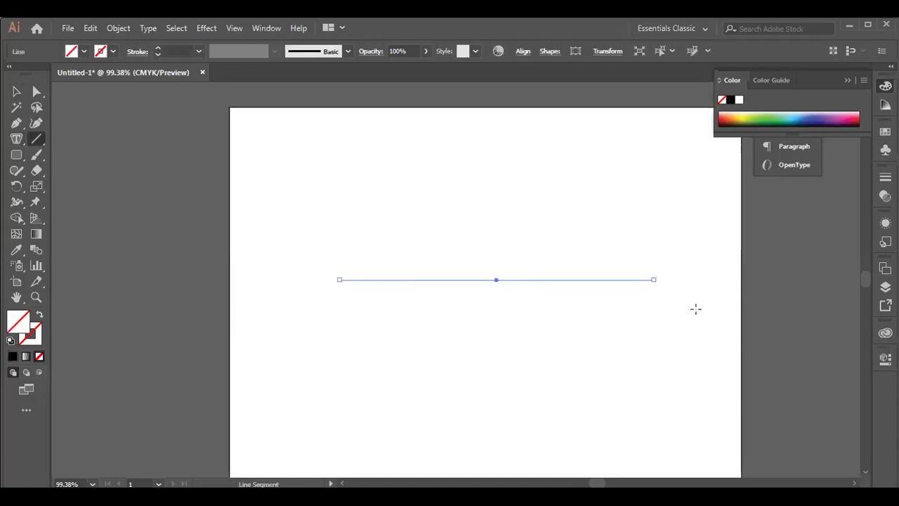
- Rotate the line to run diagonally from upper left to lower right
{"action": "left_click", "coordinate": [18, 94]}
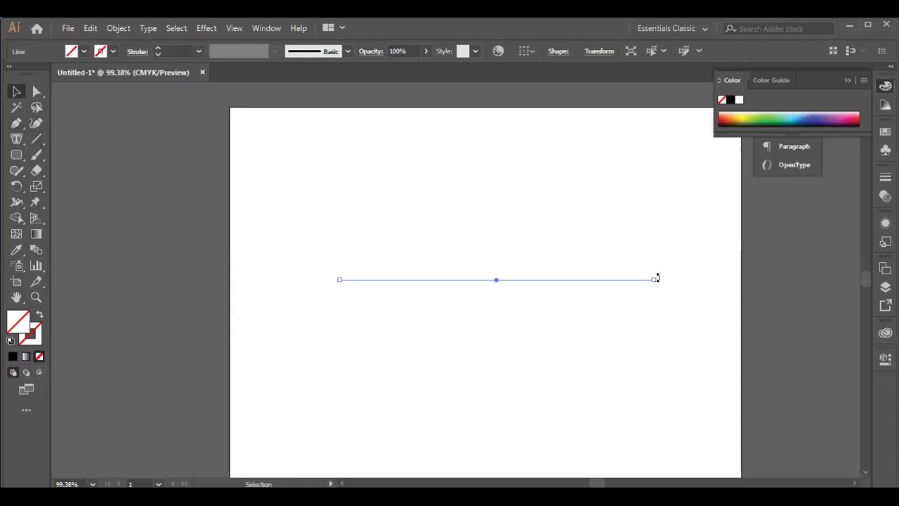
{"action": "left_click_drag", "start_coordinate": [661, 311], "coordinate": [637, 357]}
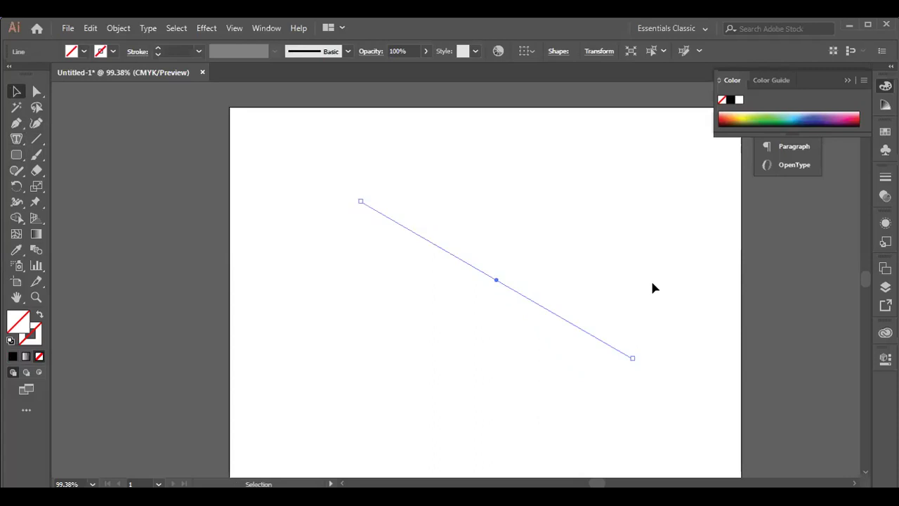
{"action": "left_click_drag", "start_coordinate": [10, 135], "coordinate": [80, 172]}
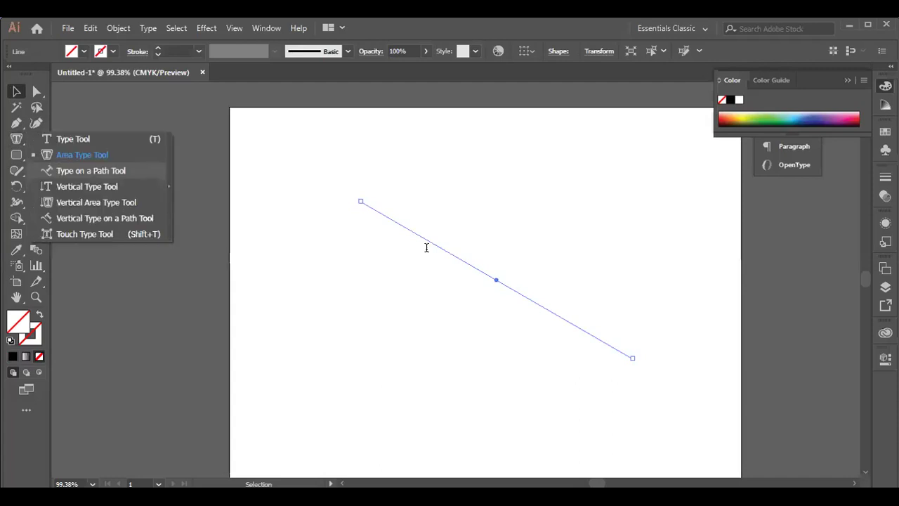
- Replace the diagonal path's placeholder text with a run of f characters and select the path-text object
{"action": "left_click", "coordinate": [376, 209]}
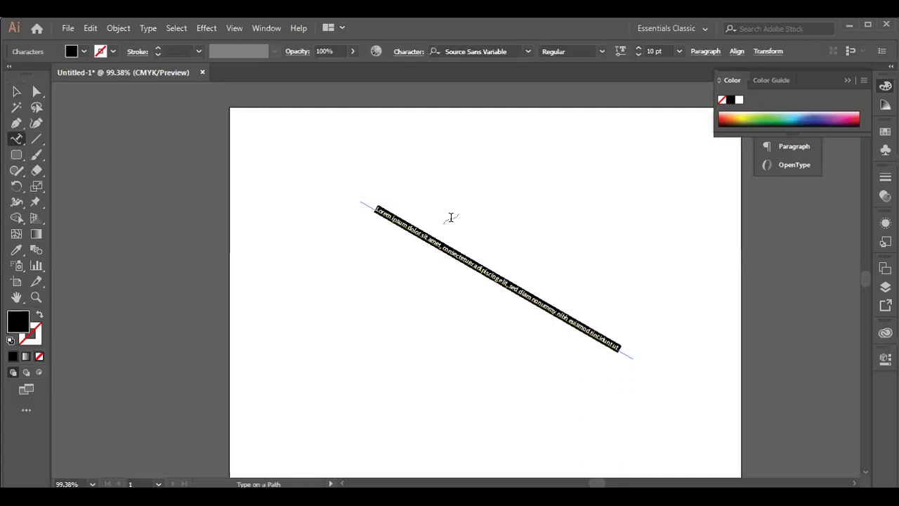
{"action": "key", "text": "BackSpace"}
{"action": "type", "text": "ffffffffff"}
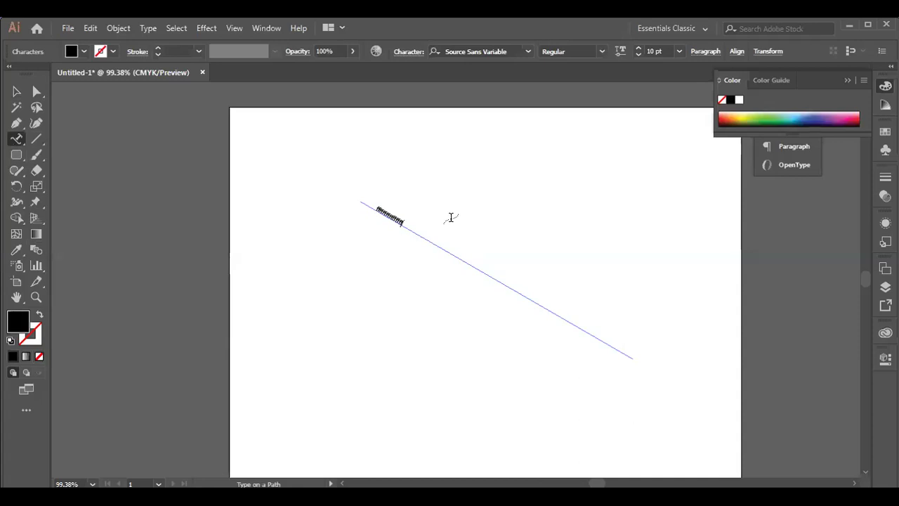
{"action": "type", "text": "fffffffffffffffffffffffffffffffffff"}
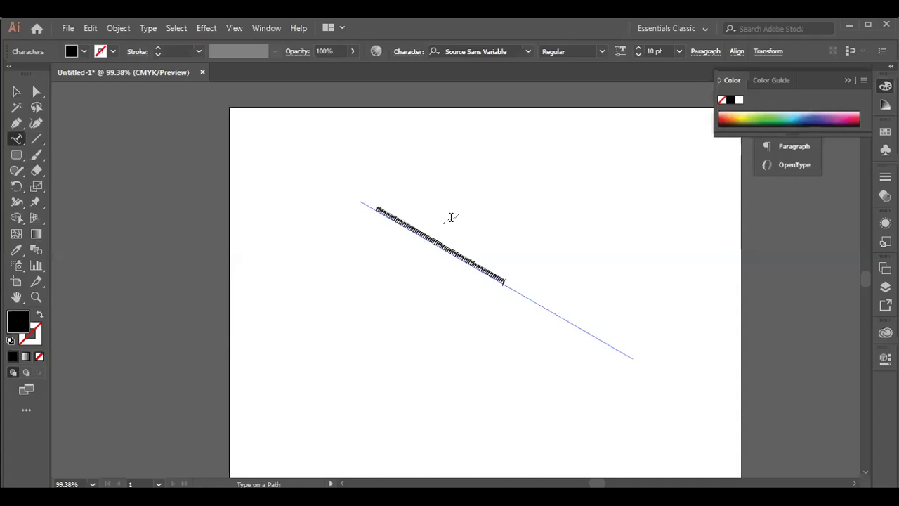
{"action": "left_click", "coordinate": [14, 92]}
{"action": "left_click", "coordinate": [484, 279]}
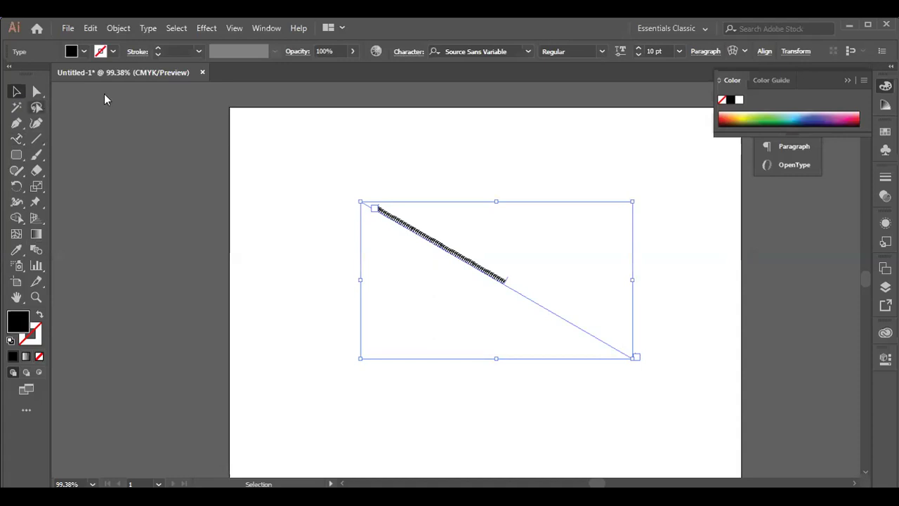
- Add two anchor points on the empty lower stretch of the diagonal text path
{"action": "key", "text": "a"}
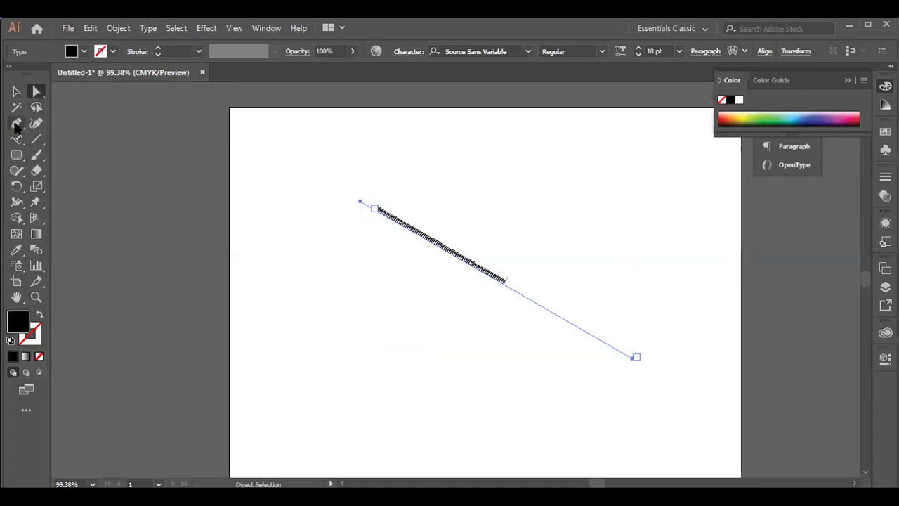
{"action": "key", "text": "plus"}
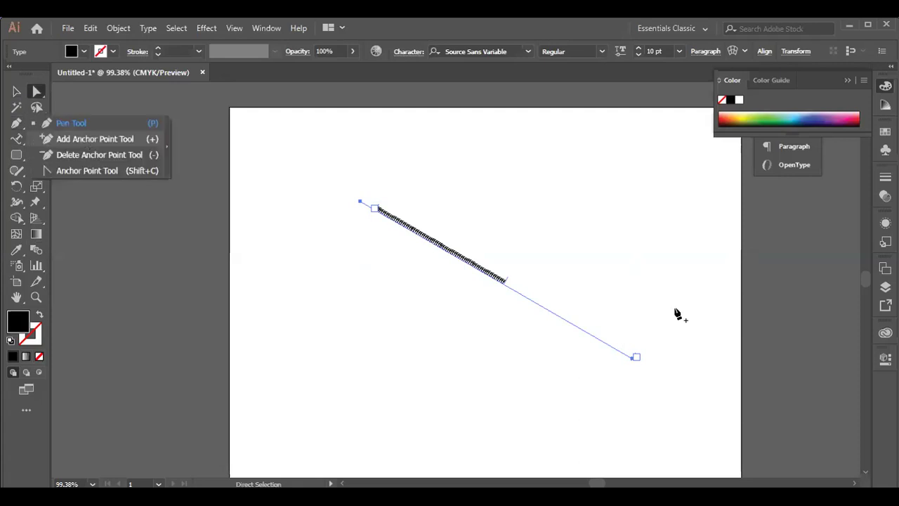
{"action": "left_click", "coordinate": [523, 295]}
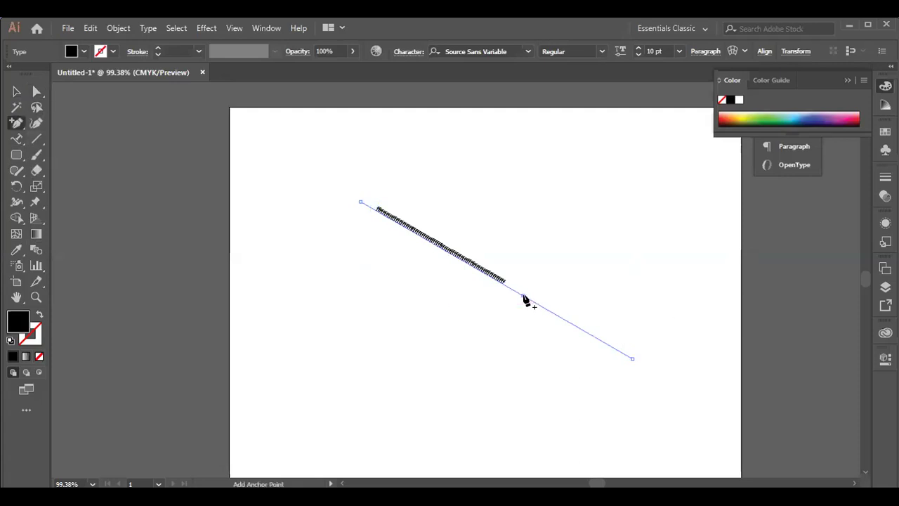
{"action": "left_click", "coordinate": [523, 295]}
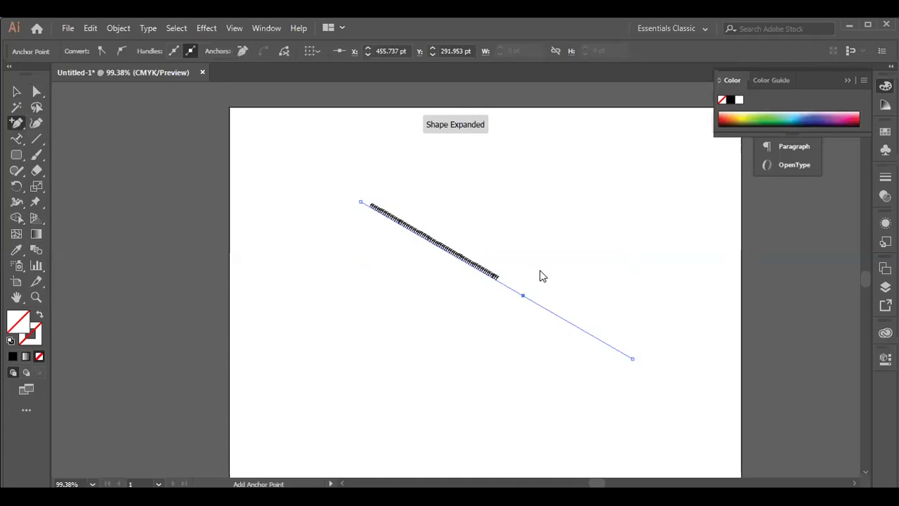
{"action": "left_click", "coordinate": [16, 92]}
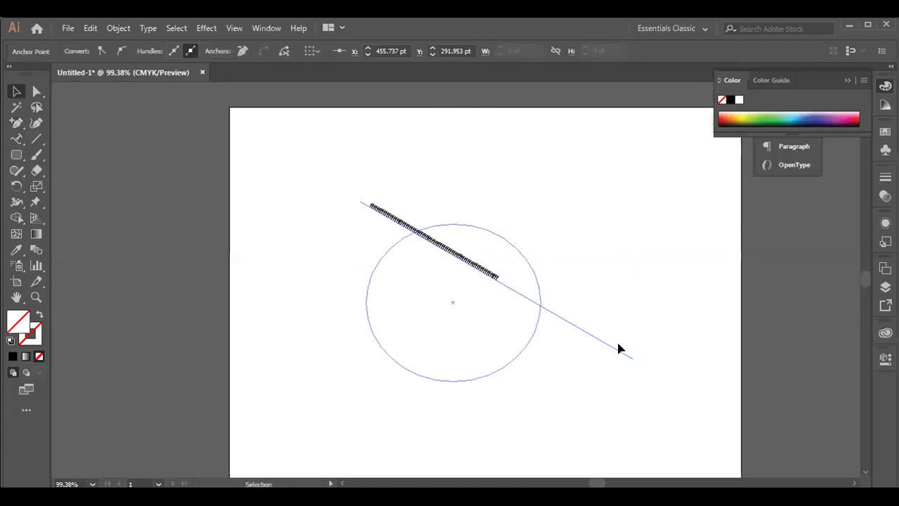
{"action": "left_click", "coordinate": [559, 310]}
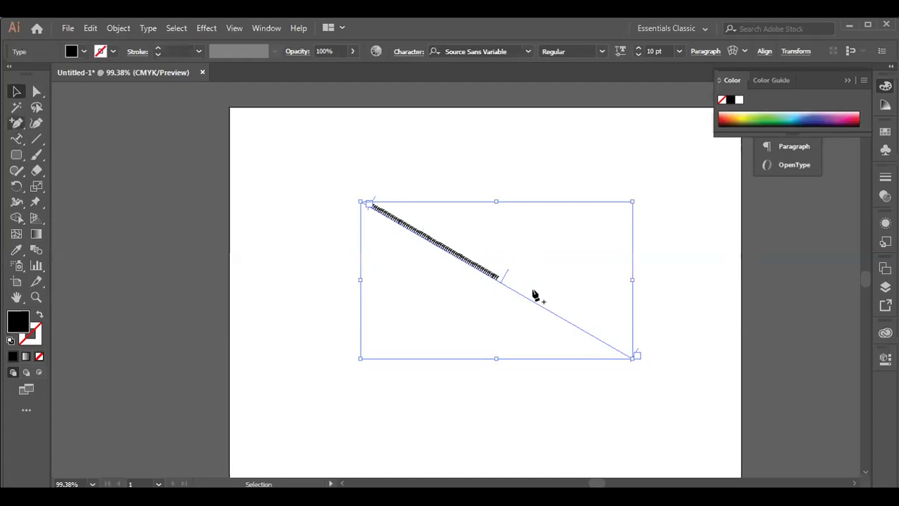
{"action": "key", "text": "plus"}
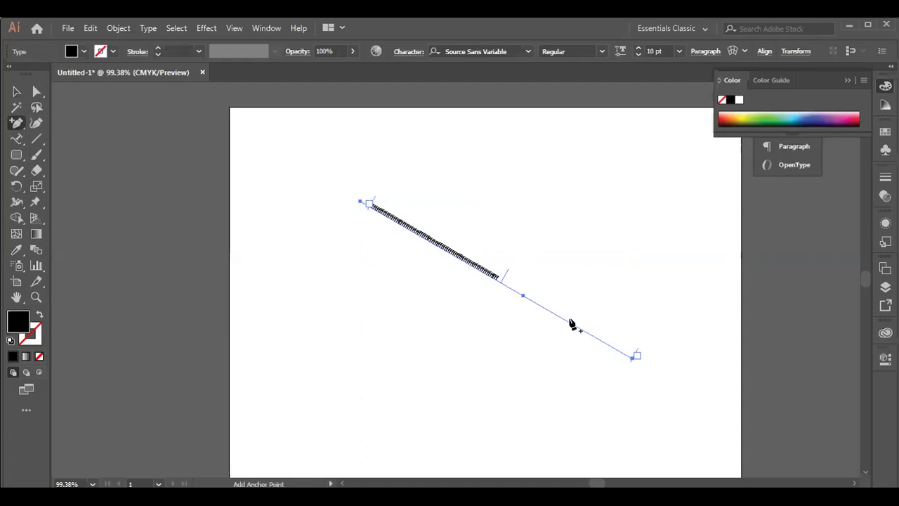
{"action": "left_click", "coordinate": [569, 323]}
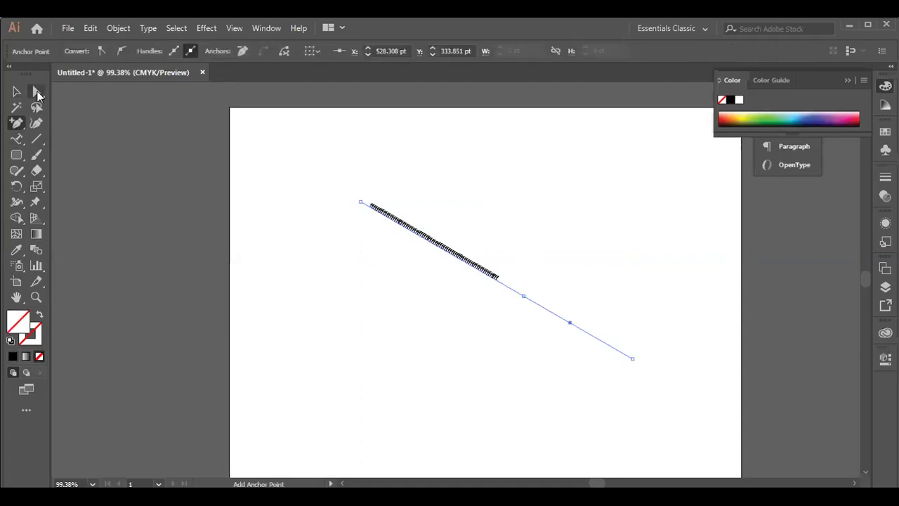
- Drag the two new anchors apart to bend the text path into a wide Z
{"action": "key", "text": "a"}
{"action": "left_click_drag", "start_coordinate": [523, 296], "coordinate": [548, 267]}
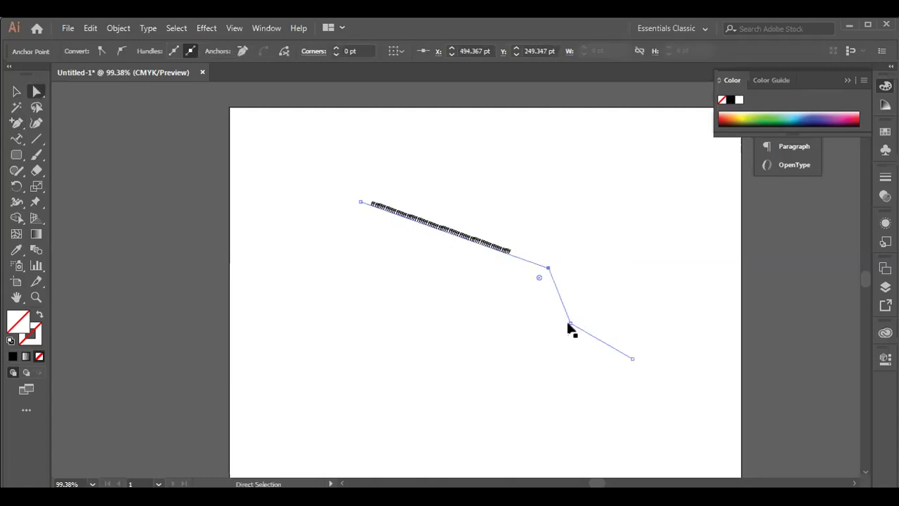
{"action": "left_click_drag", "start_coordinate": [569, 323], "coordinate": [503, 348]}
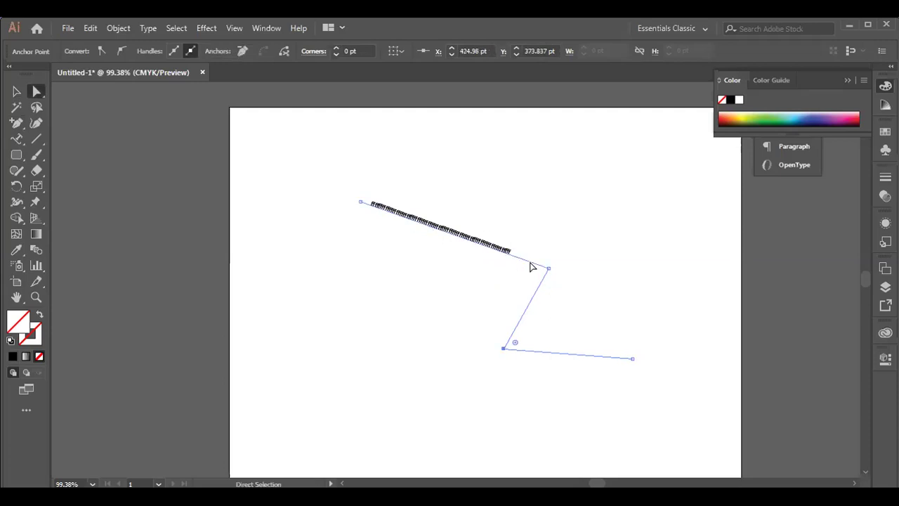
{"action": "left_click_drag", "start_coordinate": [549, 266], "coordinate": [597, 219]}
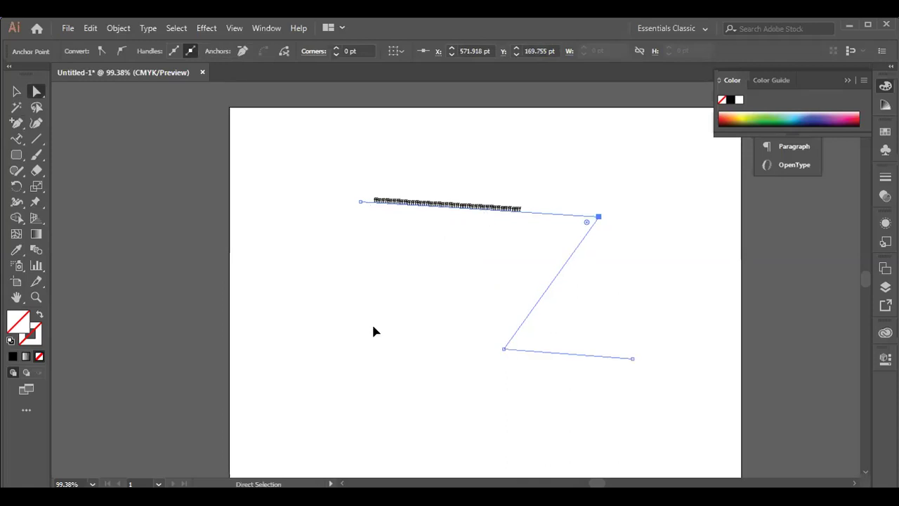
{"action": "left_click_drag", "start_coordinate": [504, 349], "coordinate": [376, 327]}
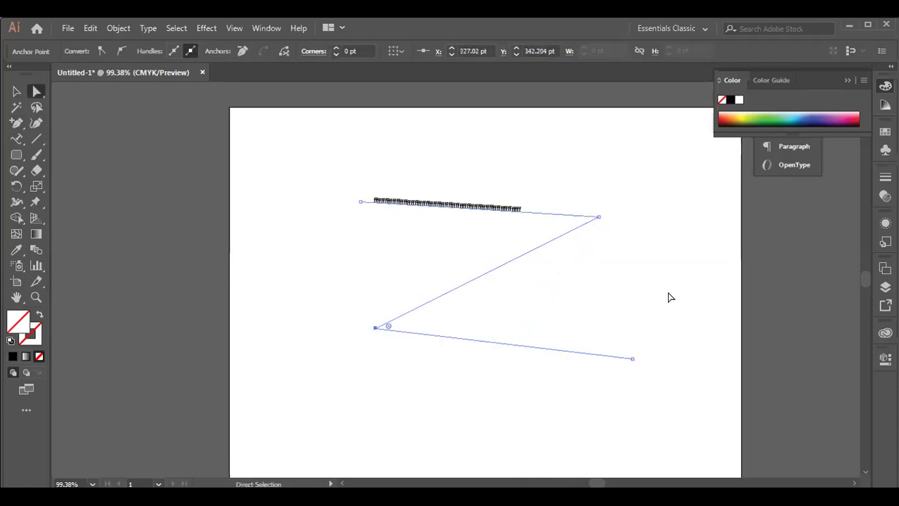
- Append a long run of g characters to the end of the path text
{"action": "key", "text": "t"}
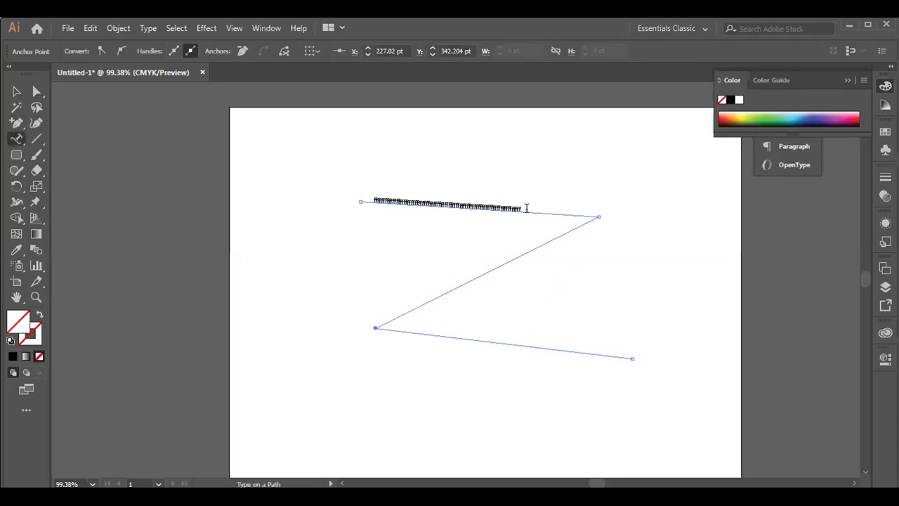
{"action": "left_click", "coordinate": [526, 208]}
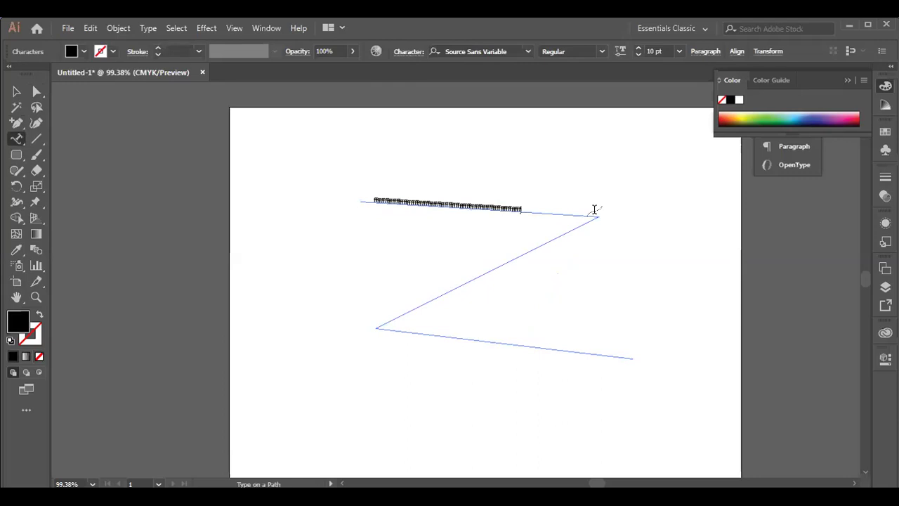
{"action": "type", "text": "ggggggggggggggggggggggggggggggggggggggg"}
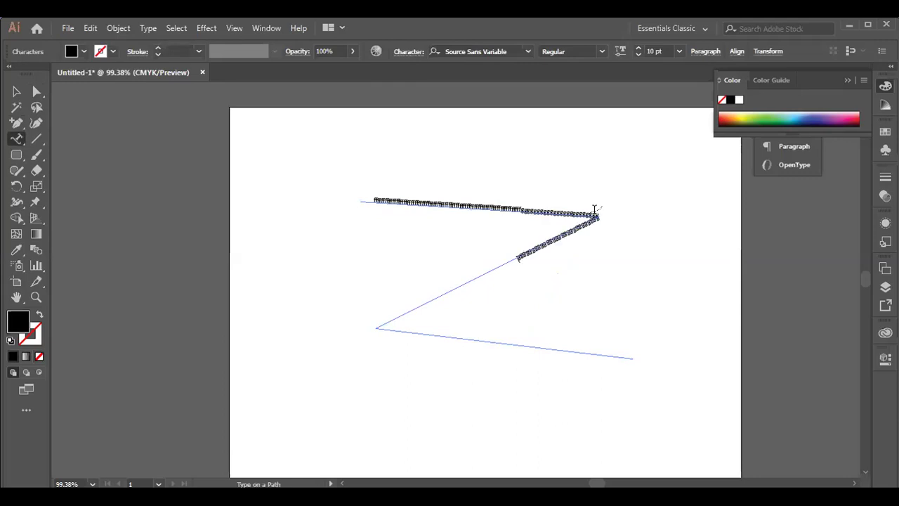
{"action": "type", "text": "ggggggggggggggggggggggggggggggggggggggggggggggggggggggggg"}
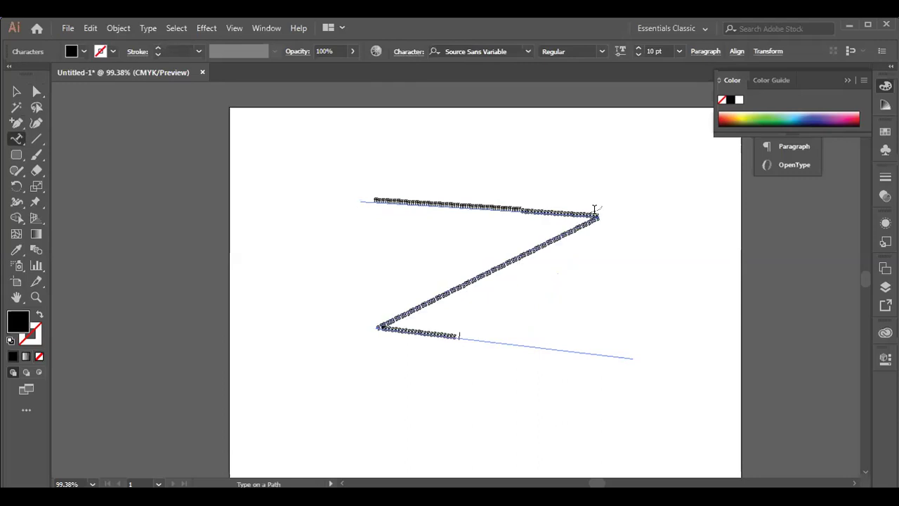
{"action": "type", "text": "ggggggggggggggggggggggggggggggggggggggggggg"}
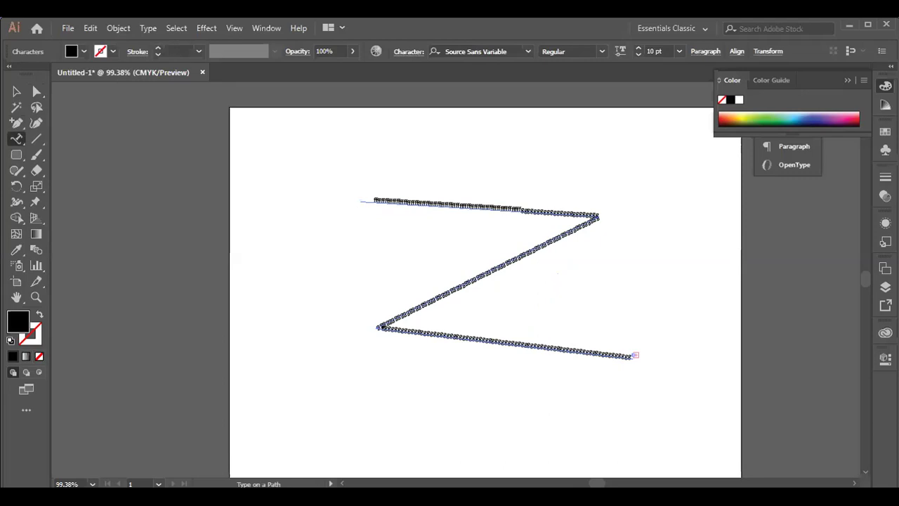
- Briefly open and close the font weight slider and the Transform panel from the control bar
{"action": "left_click", "coordinate": [620, 51]}
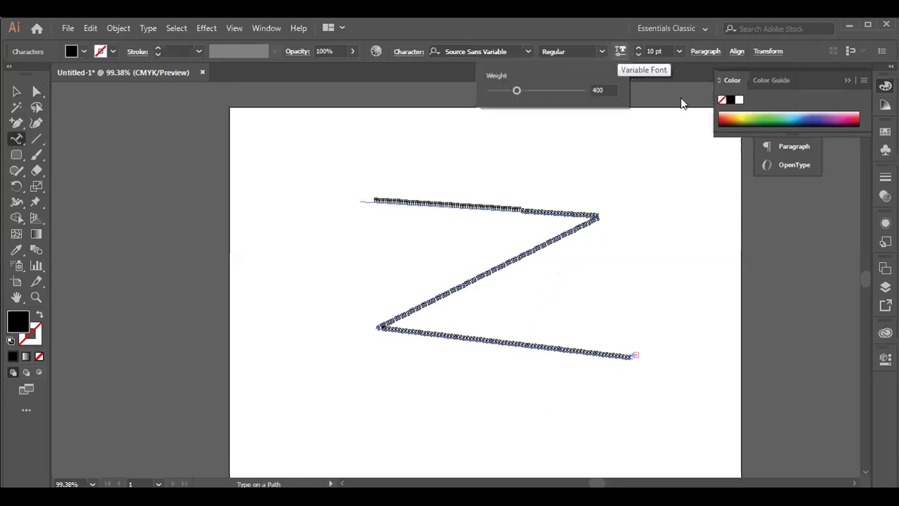
{"action": "left_click", "coordinate": [766, 50]}
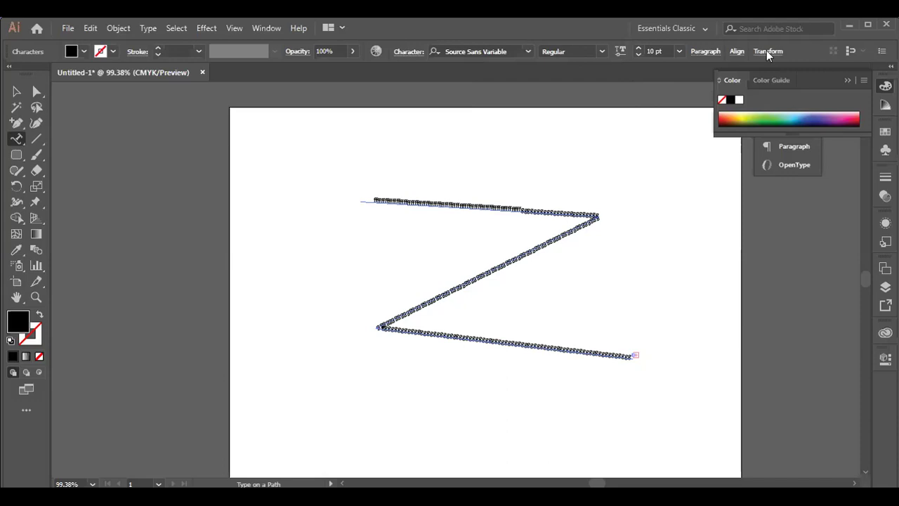
{"action": "left_click", "coordinate": [766, 50]}
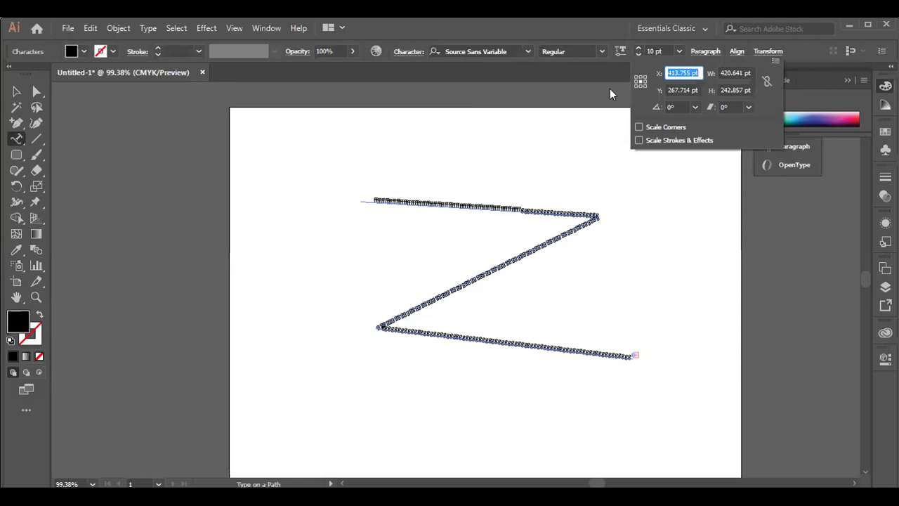
{"action": "left_click", "coordinate": [569, 217]}
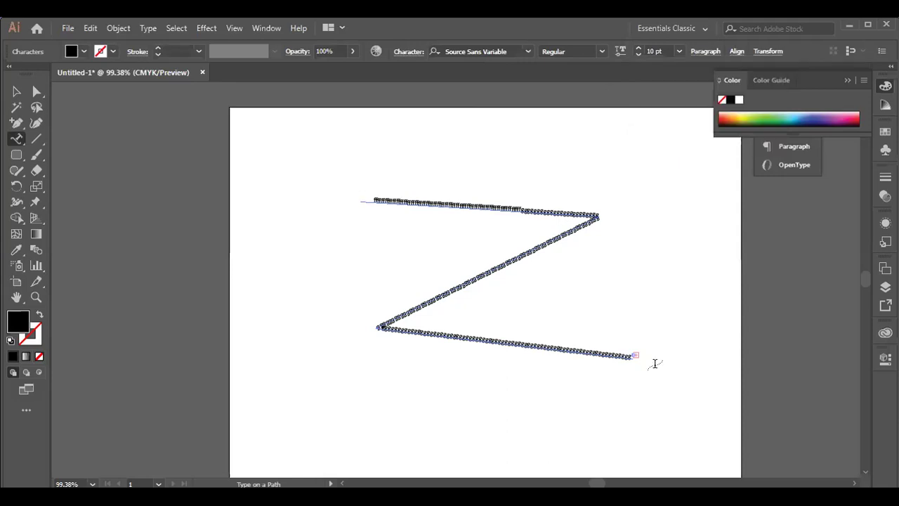
- Draw an outlined, unfilled rounded rectangle to the left of the Z
{"action": "left_click", "coordinate": [17, 161]}
{"action": "left_click_drag", "start_coordinate": [263, 187], "coordinate": [327, 279]}
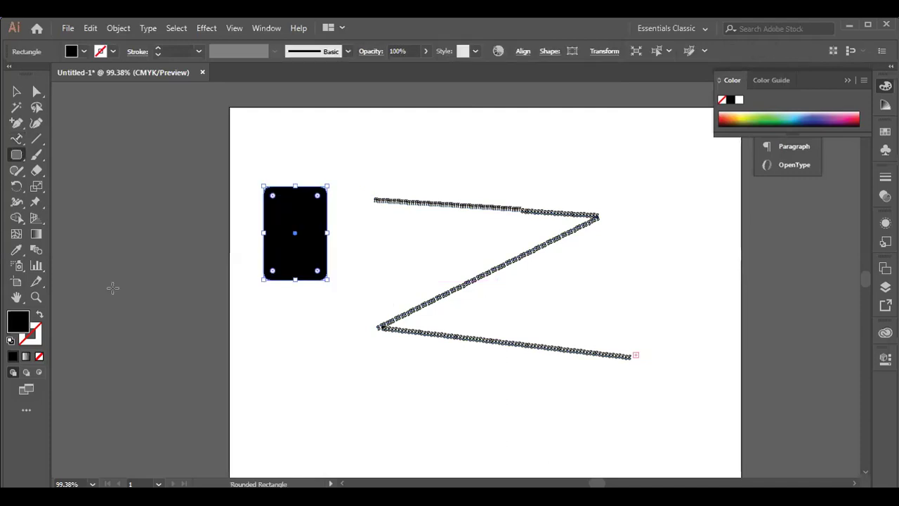
{"action": "left_click", "coordinate": [41, 317]}
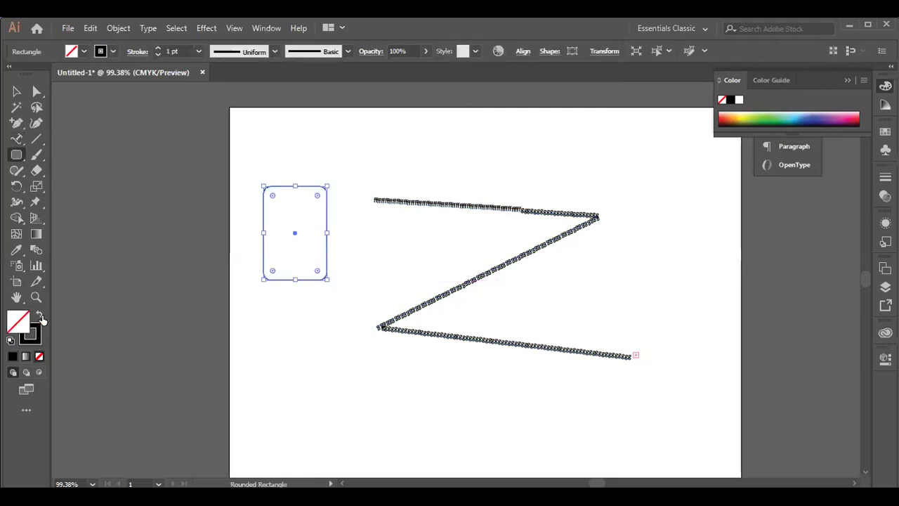
- Turn the rectangle's outline into a text path and delete the Lorem ipsum placeholder
{"action": "left_click", "coordinate": [17, 141]}
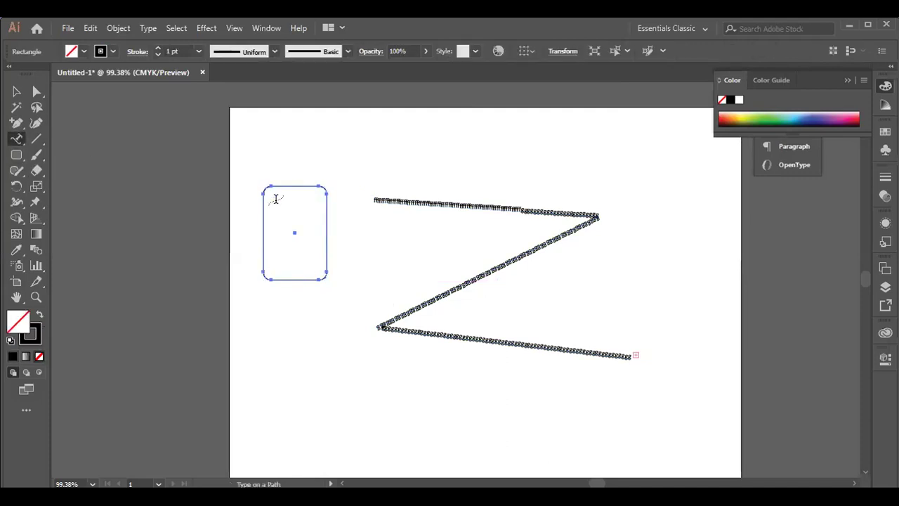
{"action": "left_click", "coordinate": [329, 174]}
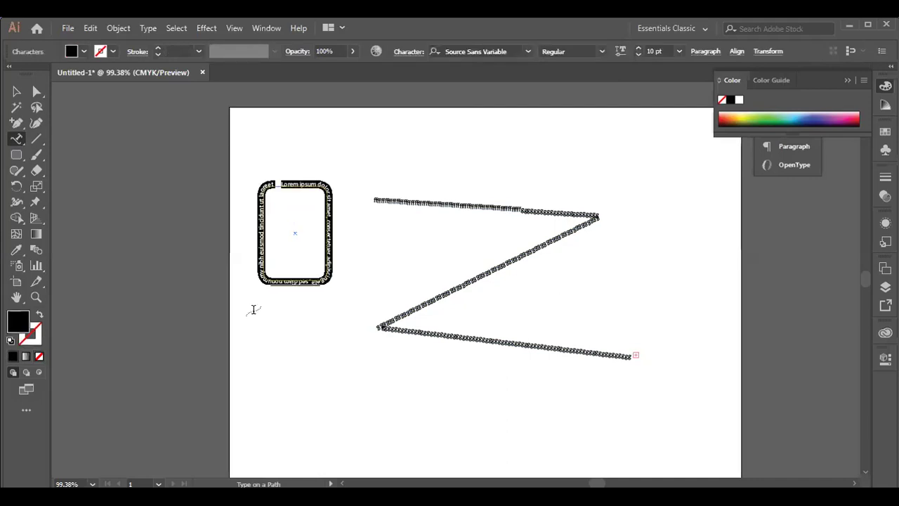
{"action": "key", "text": "BackSpace"}
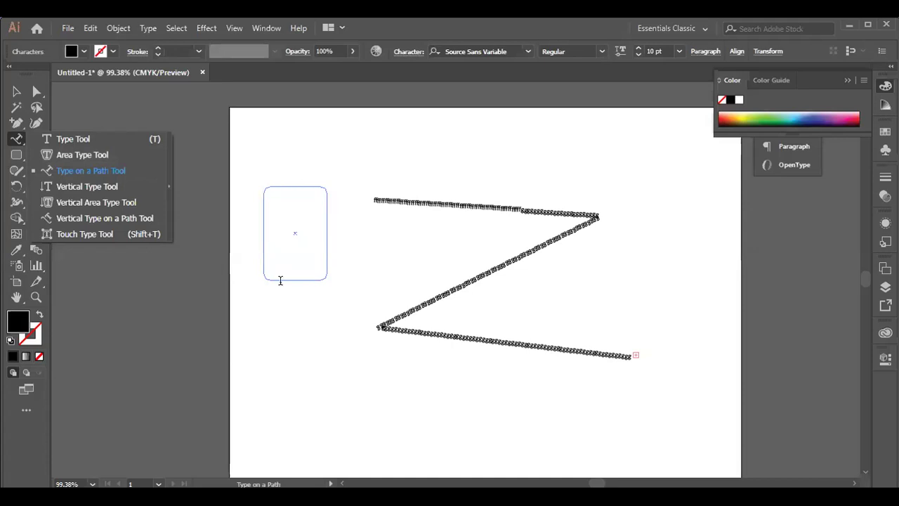
- Type a long run of d characters around the rounded rectangle's outline and click back into it
{"action": "left_click", "coordinate": [284, 185]}
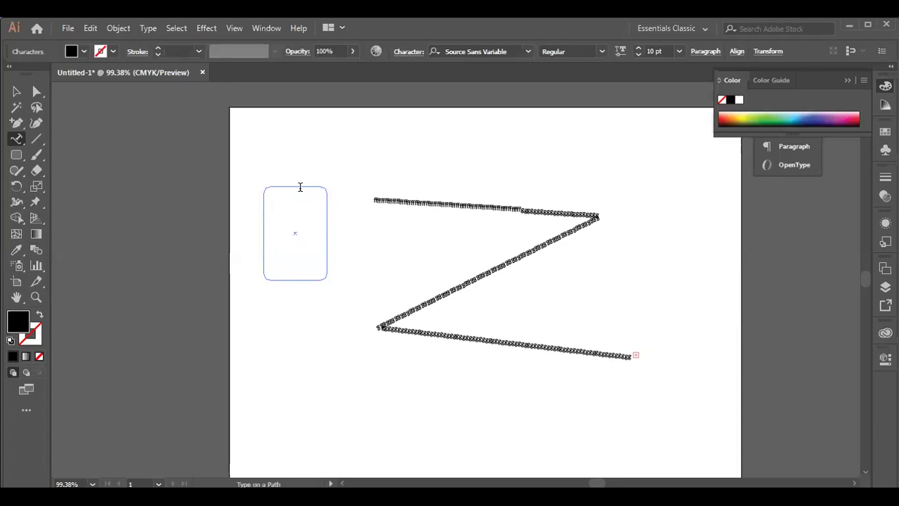
{"action": "type", "text": "dddddddddddddddddddddddddddddddddddddddddddddddd"}
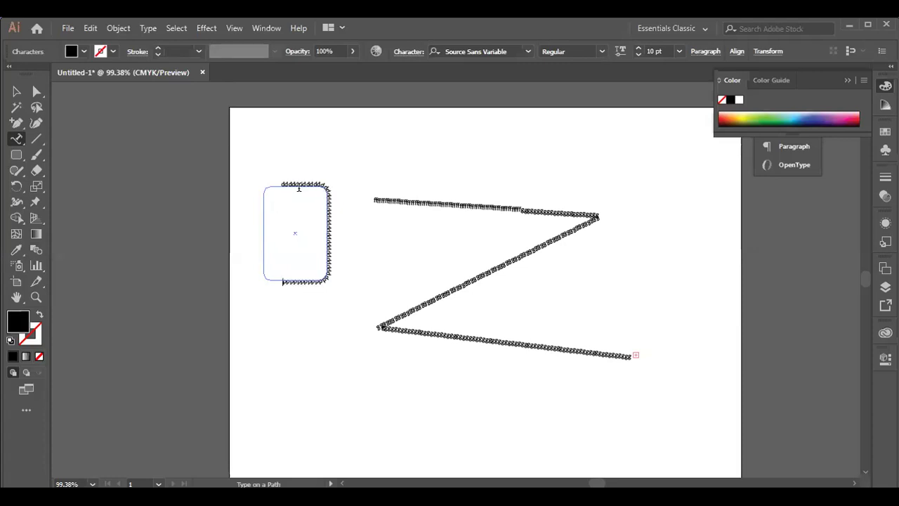
{"action": "type", "text": "dddddddddddddddddddddddddddddddddddddd"}
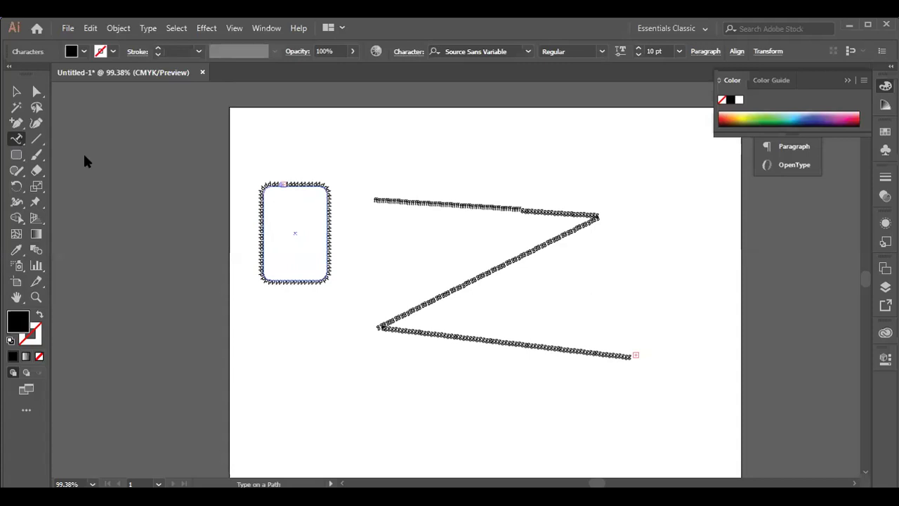
{"action": "left_click", "coordinate": [279, 197]}
{"action": "left_click", "coordinate": [283, 194]}
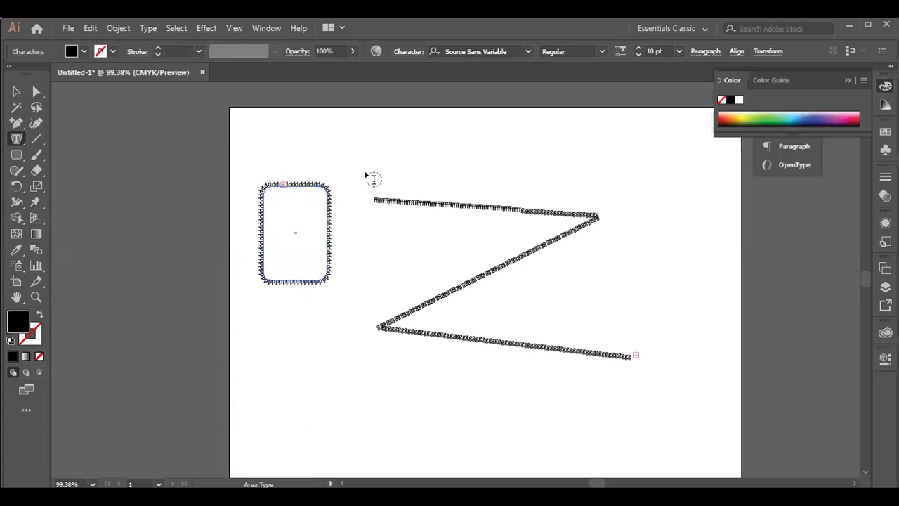
- Dismiss the non-compound path warnings and click back into the outline text
{"action": "left_click", "coordinate": [575, 276]}
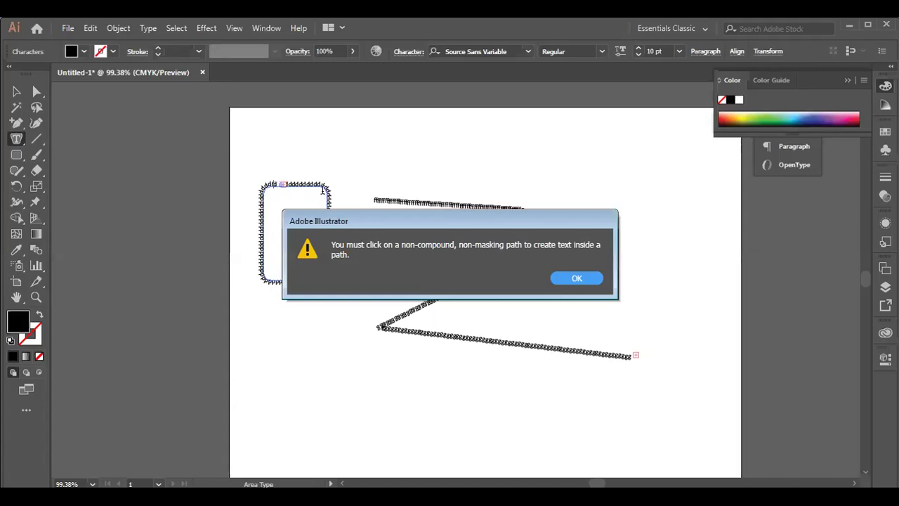
{"action": "key", "text": "Return"}
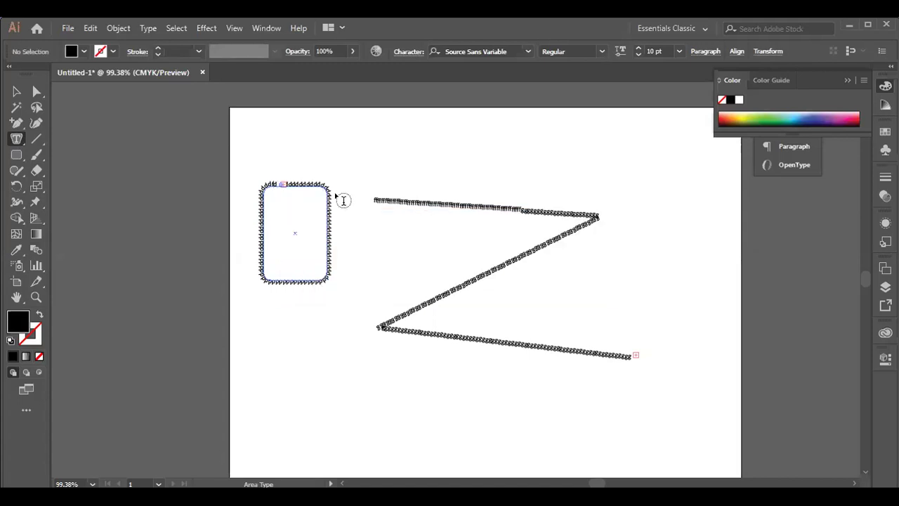
{"action": "left_click", "coordinate": [284, 186]}
{"action": "left_click", "coordinate": [580, 282]}
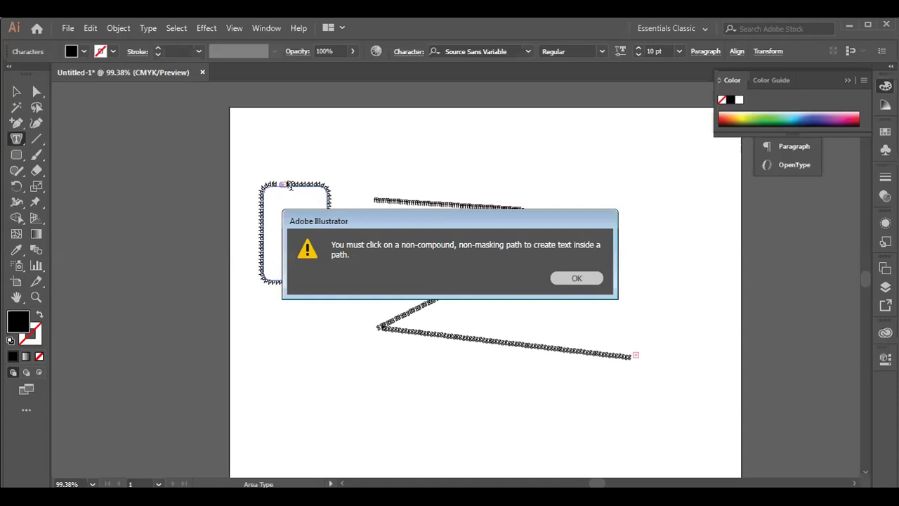
{"action": "key", "text": "Return"}
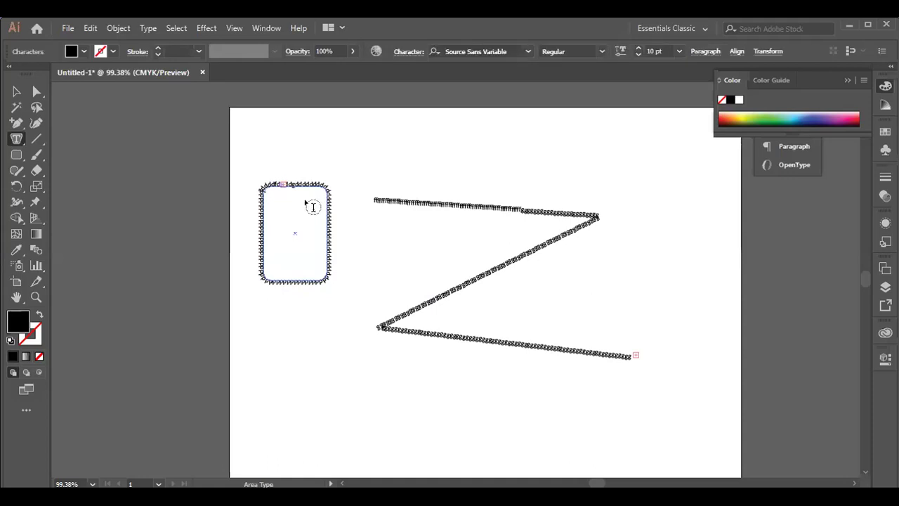
- Type a long run of g characters into the text around the rounded rectangle
{"action": "type", "text": "gggg"}
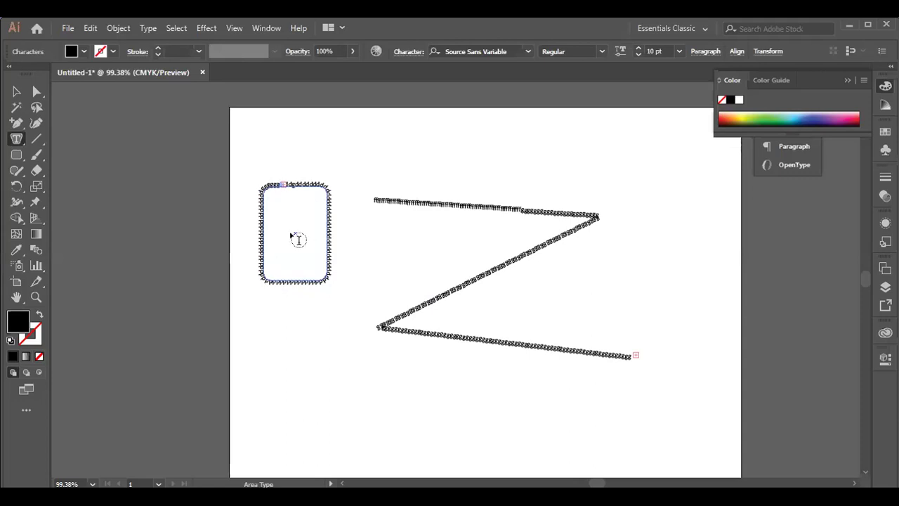
{"action": "left_click", "coordinate": [601, 279]}
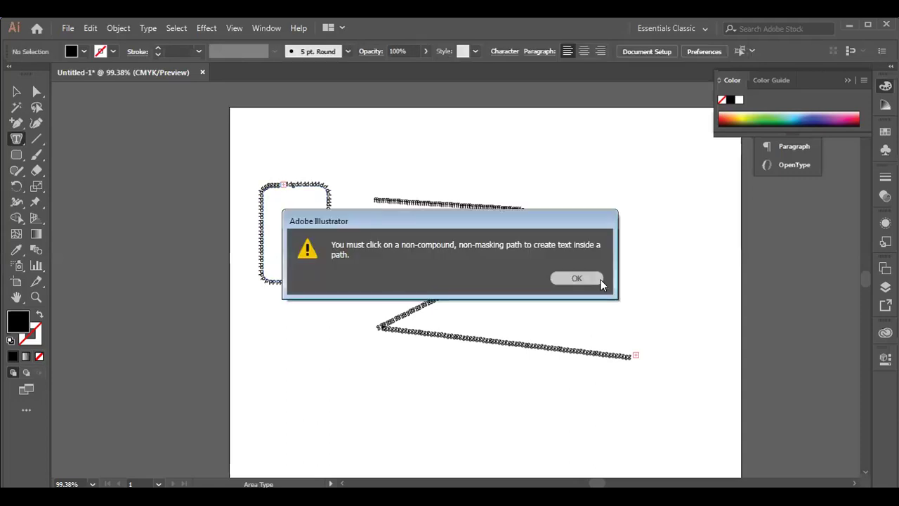
{"action": "key", "text": "Return"}
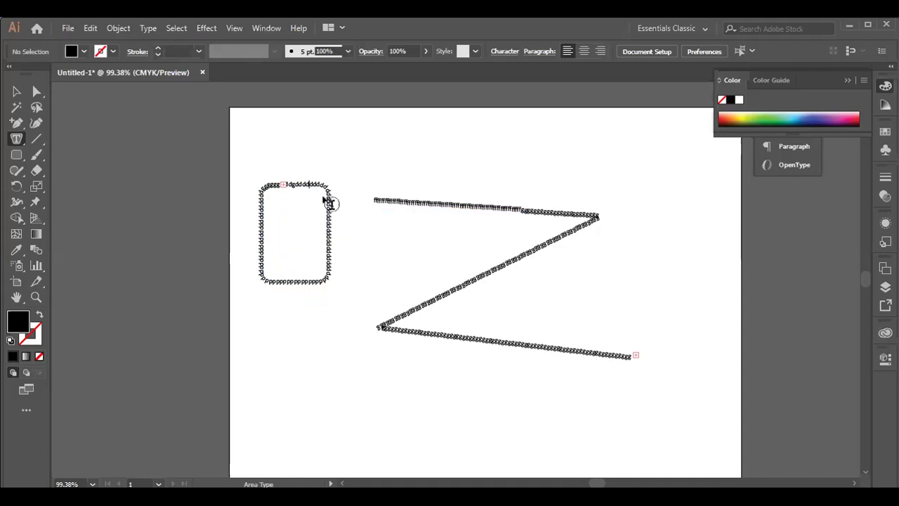
{"action": "left_click", "coordinate": [327, 202]}
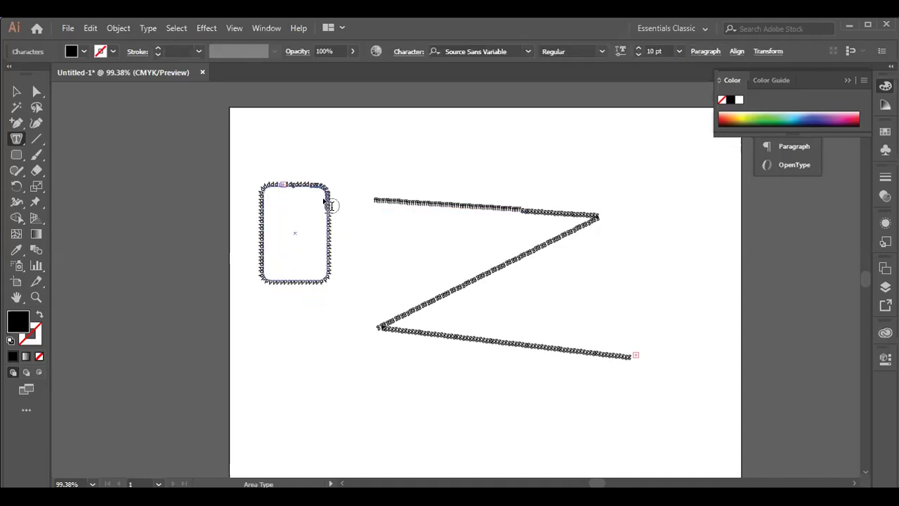
{"action": "type", "text": "gggggggggggggggggggggggggggggggggggggggggggggggggggggggggggggggggg"}
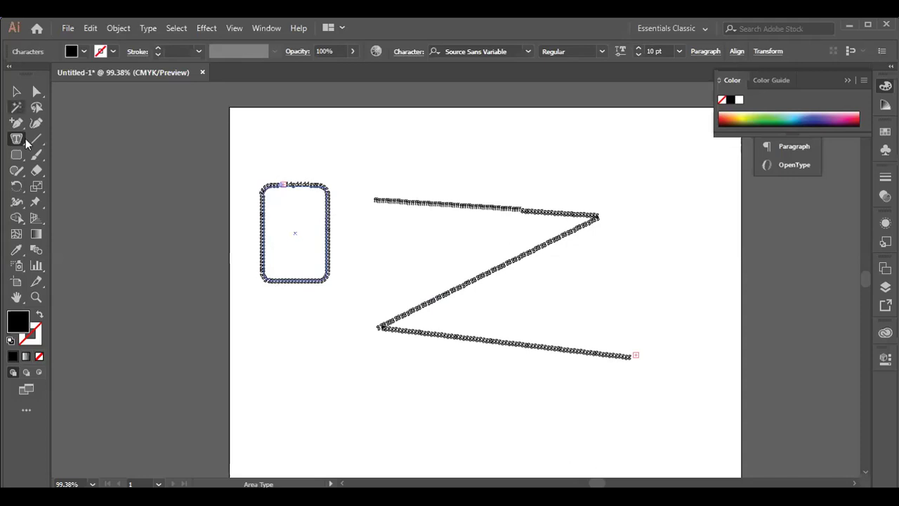
- Draw a rounded rectangle below the first shape and swap fill and stroke so it has no fill
{"action": "left_click", "coordinate": [17, 92]}
{"action": "left_click", "coordinate": [19, 158]}
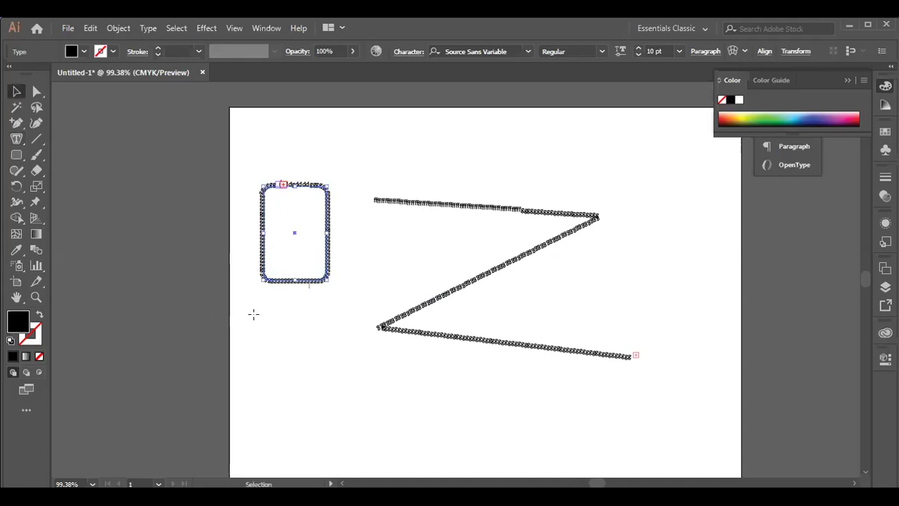
{"action": "left_click_drag", "start_coordinate": [264, 343], "coordinate": [345, 442]}
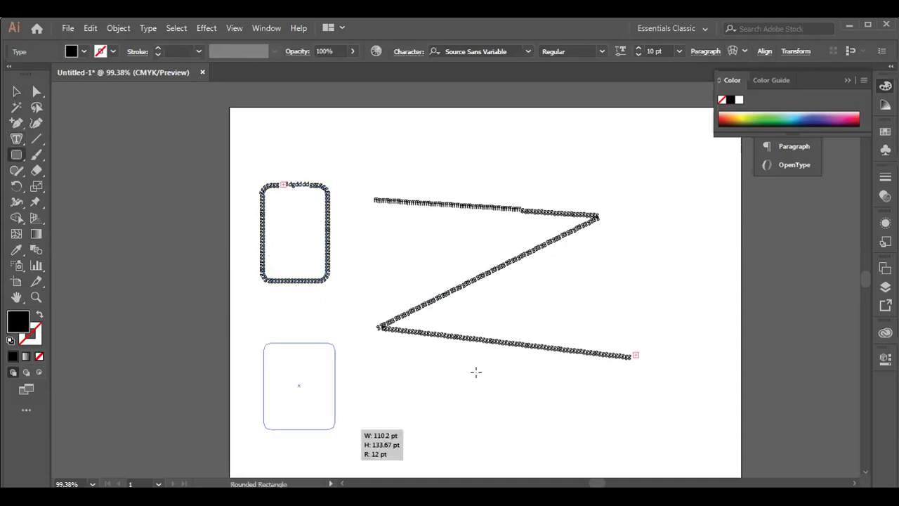
{"action": "left_click", "coordinate": [40, 315]}
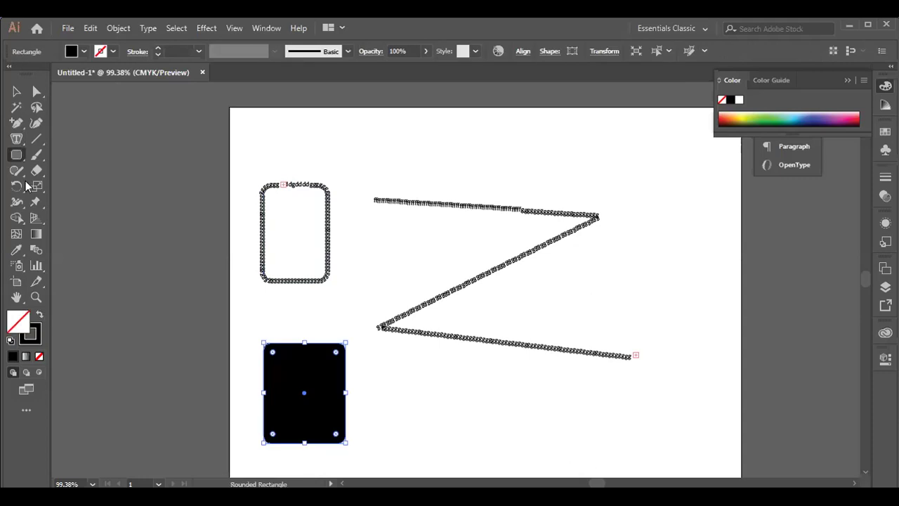
- Turn the lower rounded rectangle into area text and replace the placeholder with a run of d's
{"action": "left_click", "coordinate": [16, 141]}
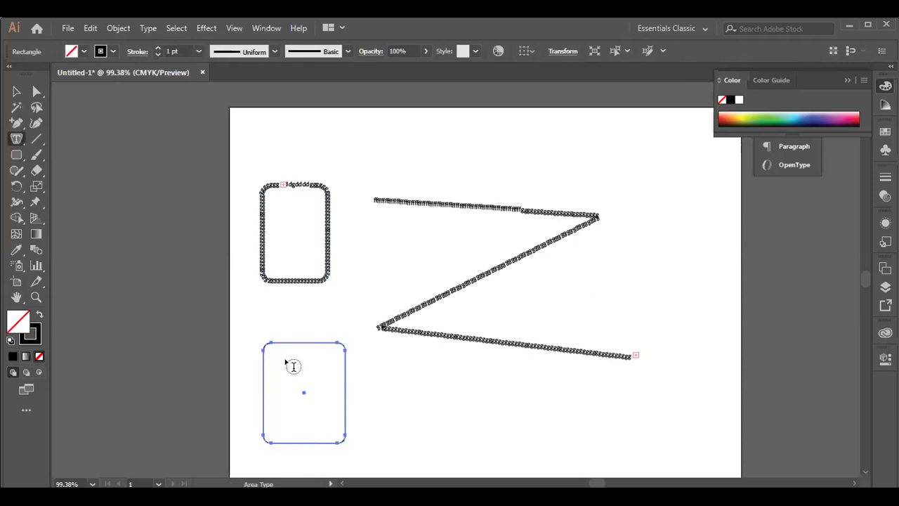
{"action": "left_click", "coordinate": [554, 274]}
{"action": "left_click", "coordinate": [554, 278]}
{"action": "left_click", "coordinate": [278, 344]}
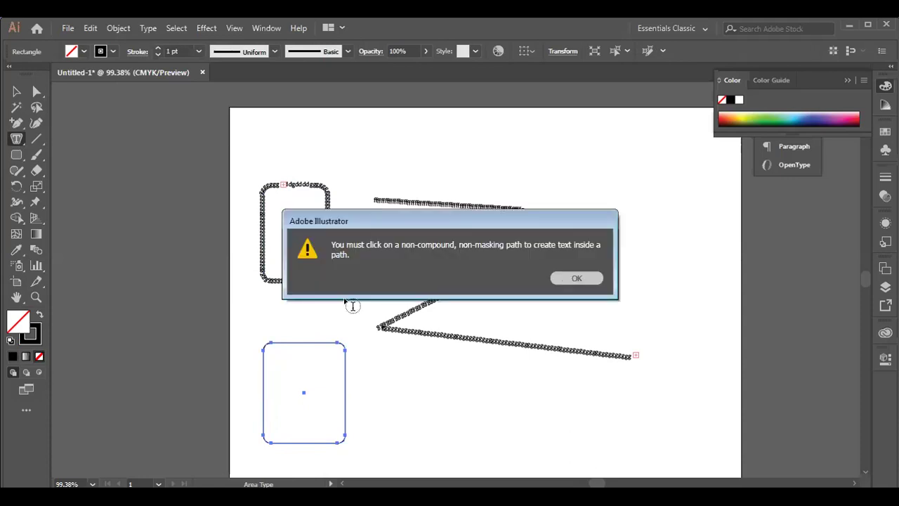
{"action": "key", "text": "BackSpace"}
{"action": "type", "text": "dddddddddddddddddddddddd"}
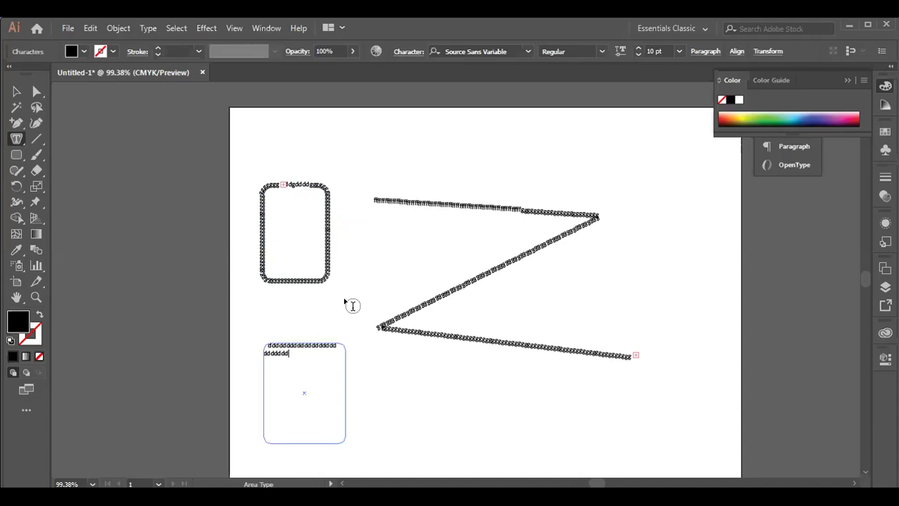
{"action": "type", "text": "dddddddddddddd"}
- Open the Type tool flyout to show all the type tool variants
{"action": "left_click", "coordinate": [16, 138]}
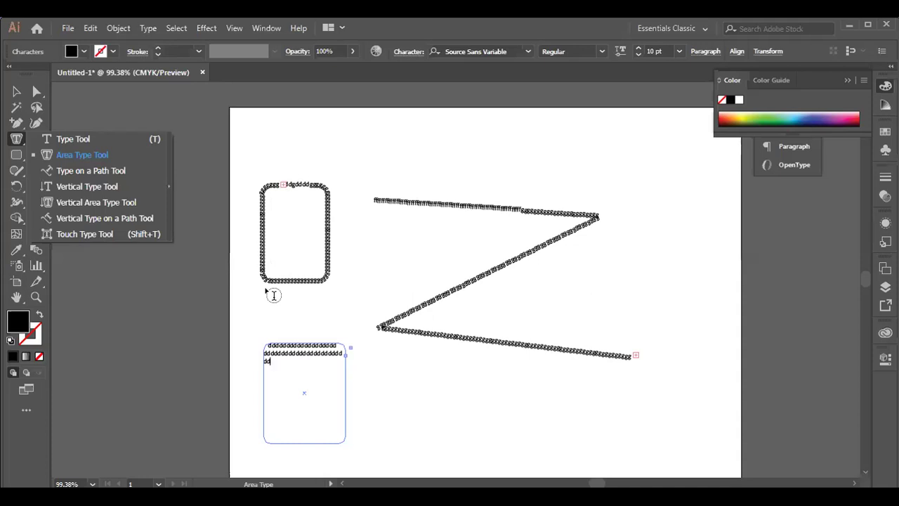
- Append a run of h's after the d's, then delete that area-text frame
{"action": "left_click", "coordinate": [276, 360]}
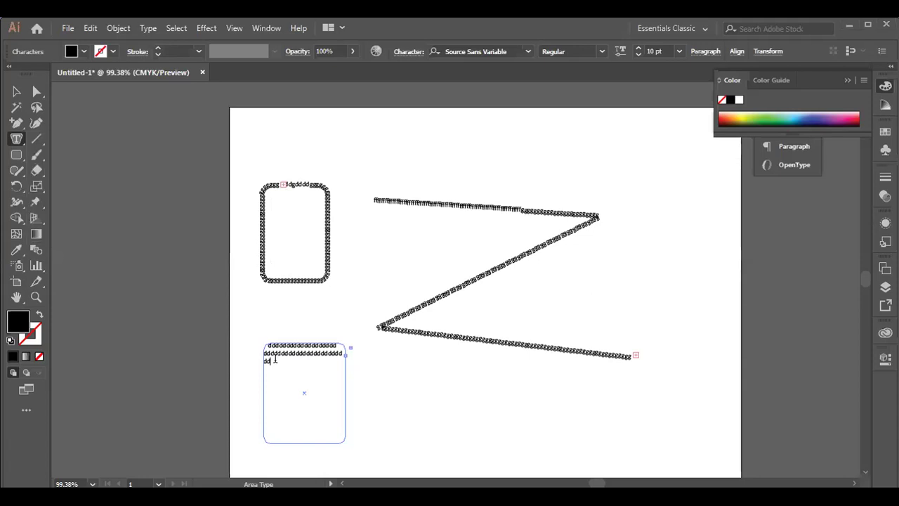
{"action": "type", "text": "hhhhhhhhh"}
{"action": "type", "text": "hhhhhhhhhhhhhhhhhh"}
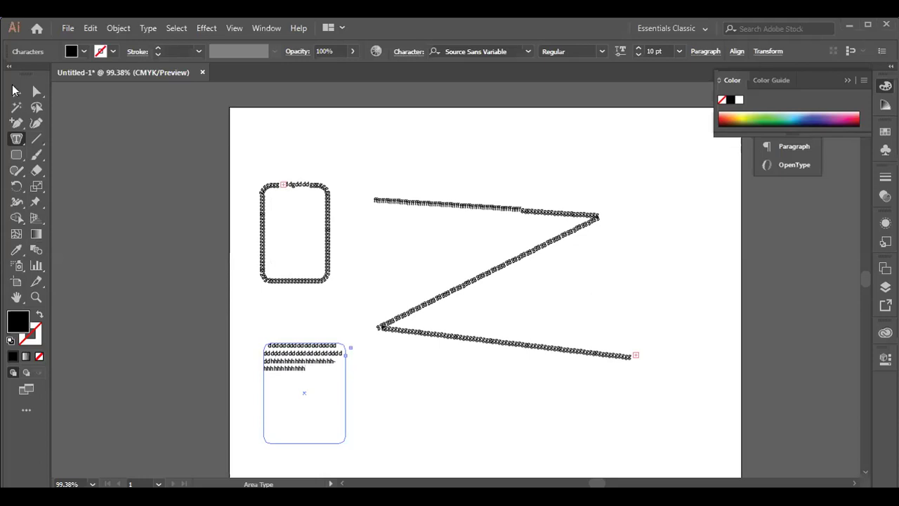
{"action": "left_click", "coordinate": [14, 90]}
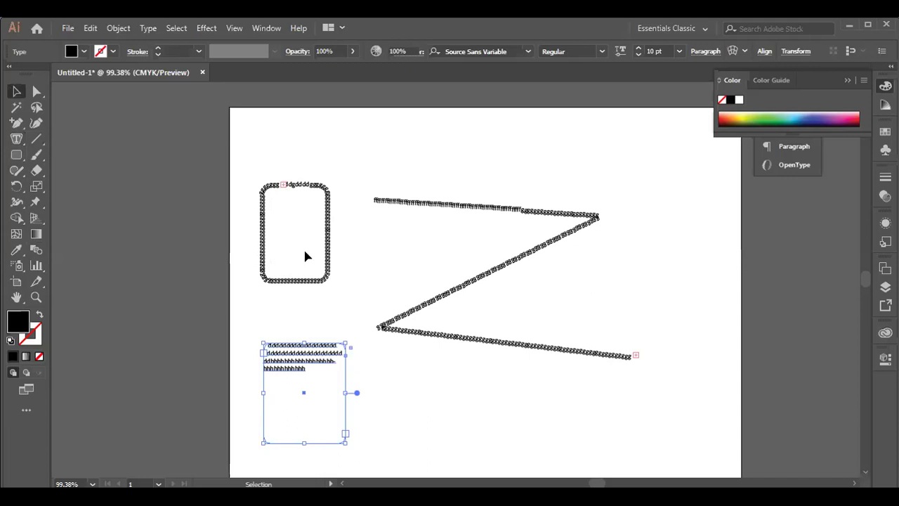
{"action": "key", "text": "Delete"}
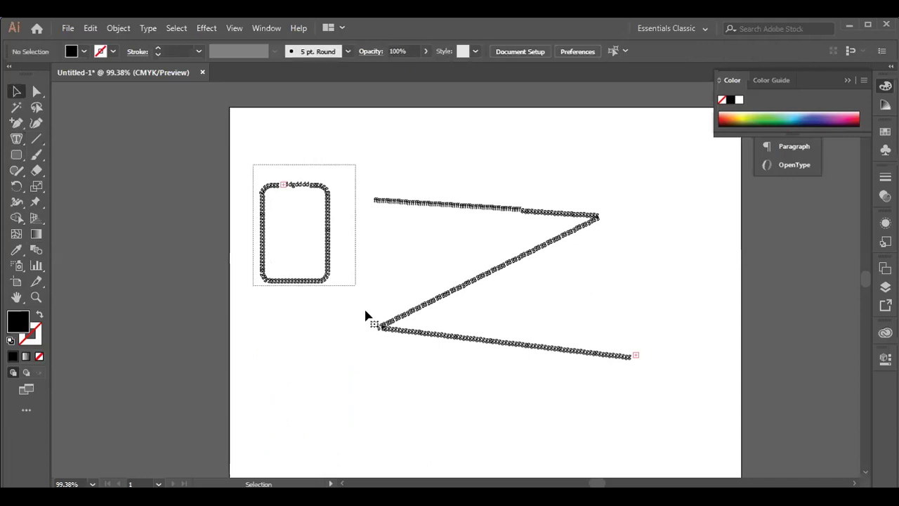
- Select all remaining artwork with Ctrl+A, delete it, and pick the Vertical Type tool
{"action": "key", "text": "ctrl+a"}
{"action": "key", "text": "Delete"}
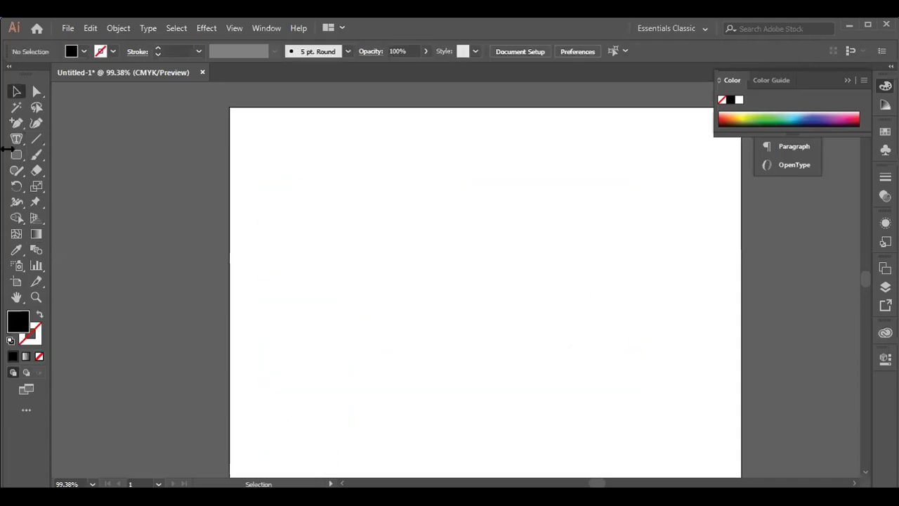
{"action": "left_click", "coordinate": [96, 187]}
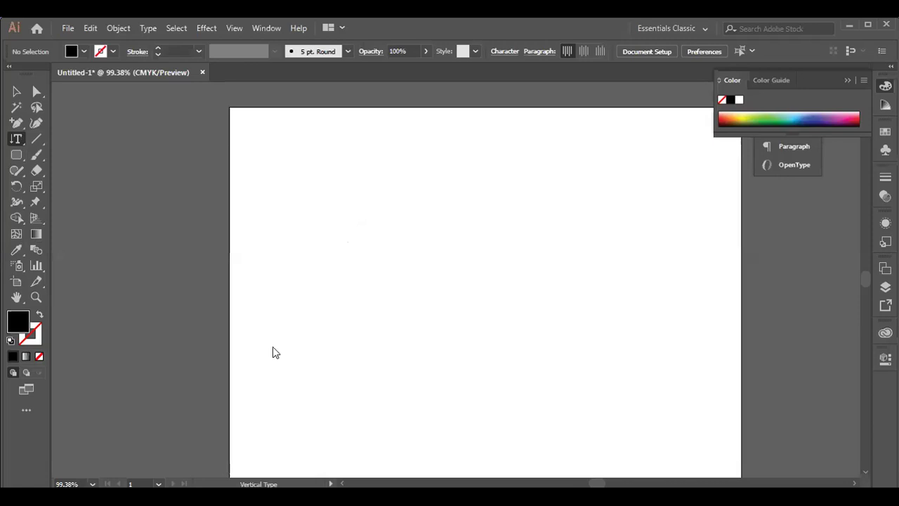
- Create a vertical type object on the artboard and replace its placeholder with a long column of h's
{"action": "key", "text": "g"}
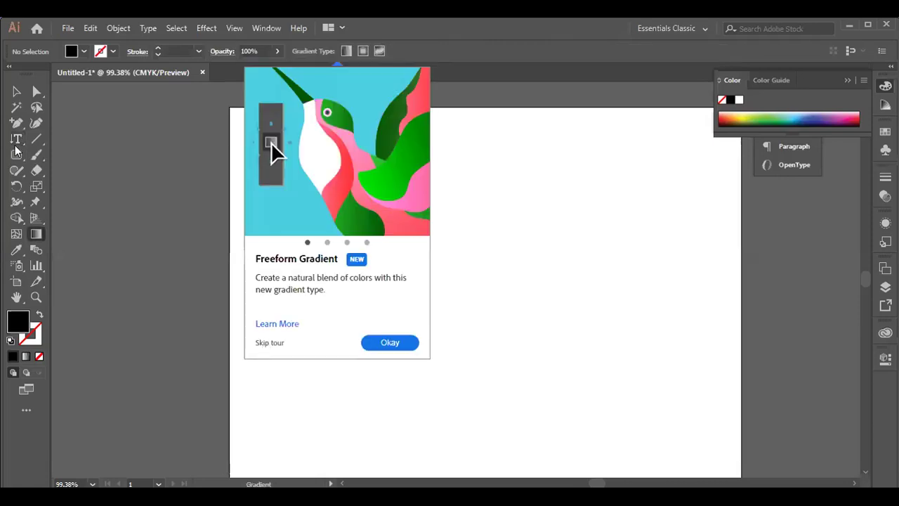
{"action": "key", "text": "Escape"}
{"action": "left_click", "coordinate": [18, 141]}
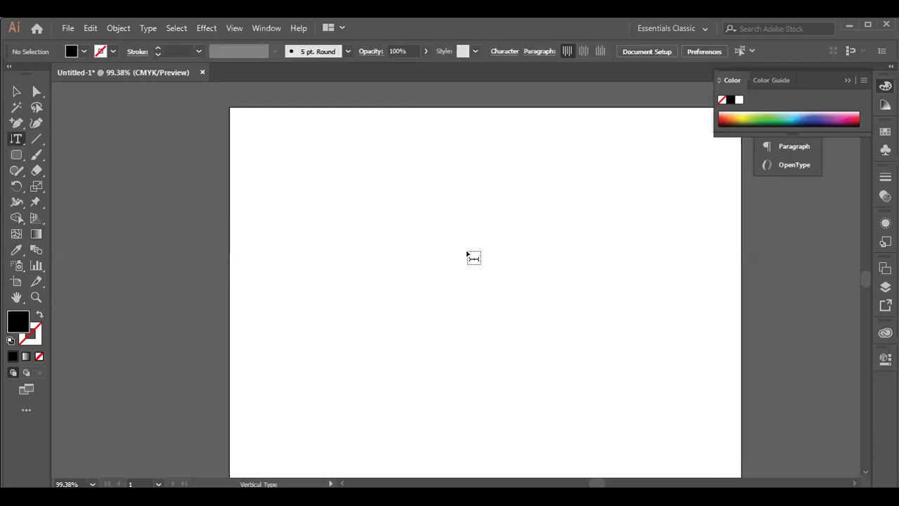
{"action": "left_click", "coordinate": [379, 246]}
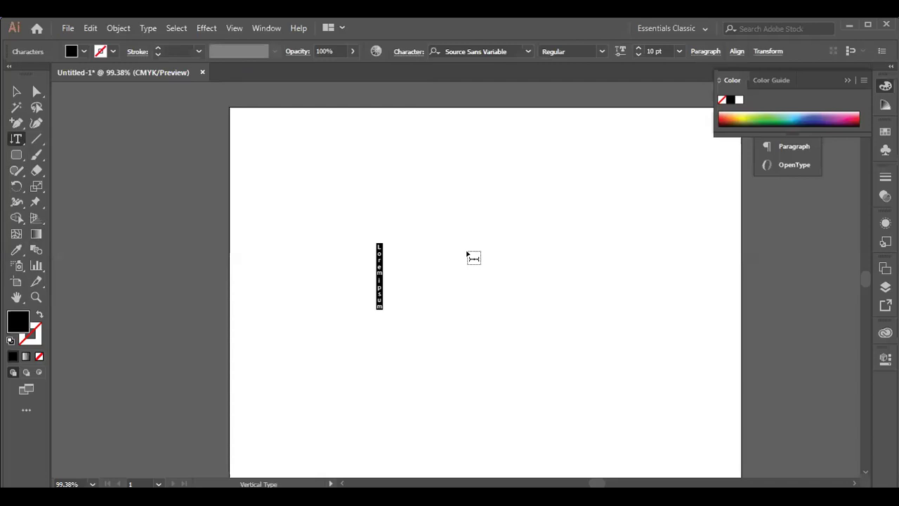
{"action": "type", "text": "hhhhhhhhhhhhhhhhhhhhhhhhhhhhhh"}
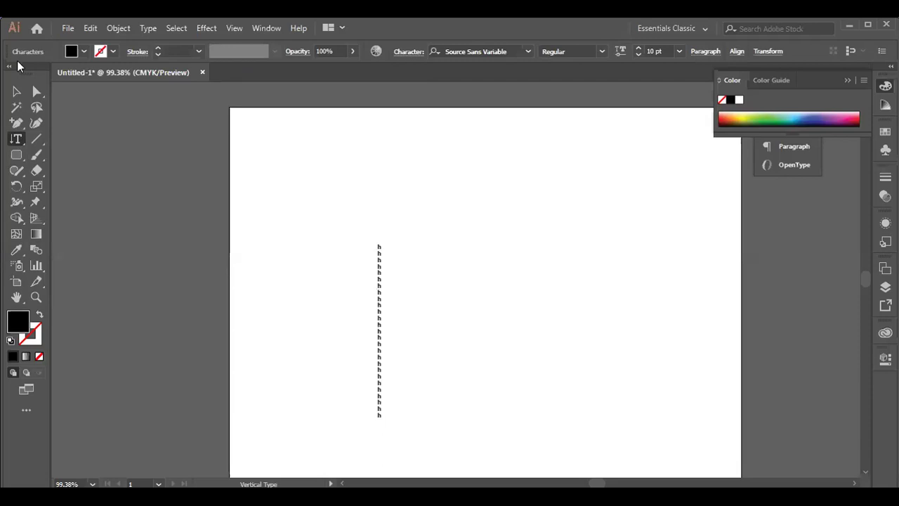
- Try rotating the h column and undo it, then type a long column of b's beside it
{"action": "left_click", "coordinate": [17, 92]}
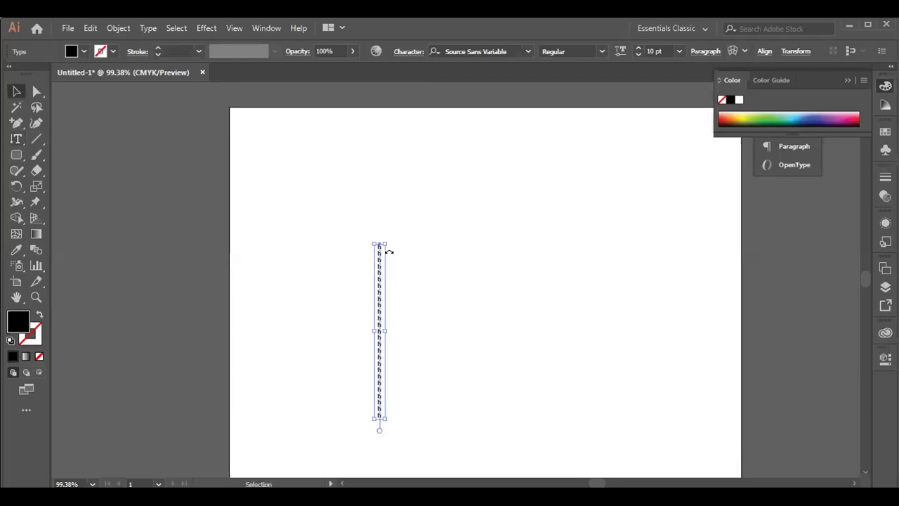
{"action": "left_click_drag", "start_coordinate": [385, 239], "coordinate": [437, 260]}
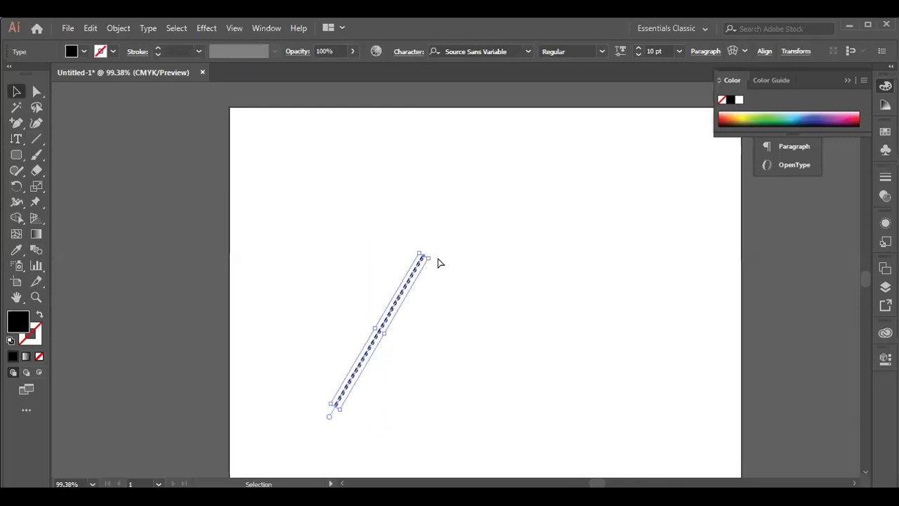
{"action": "key", "text": "ctrl+z"}
{"action": "left_click", "coordinate": [17, 140]}
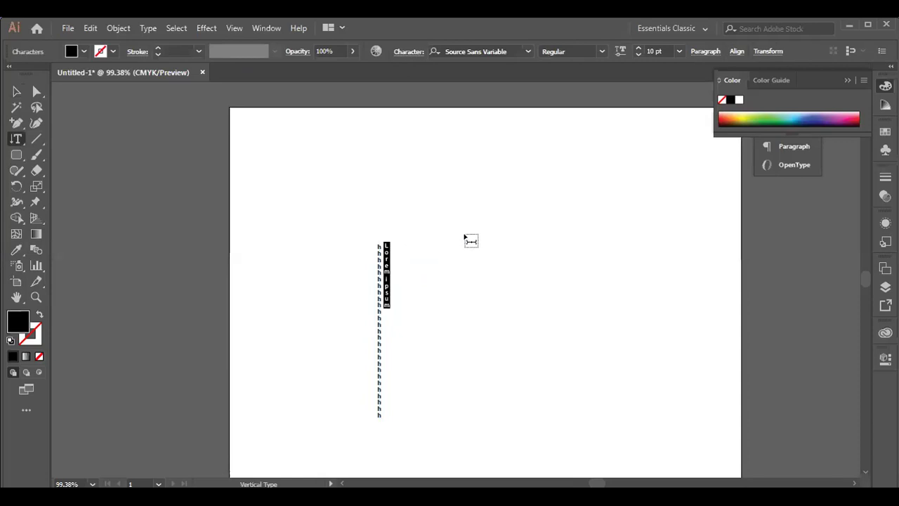
{"action": "type", "text": "bbbbbbbbbbbbbbbbbbbbbbbbbbbbbbbbb"}
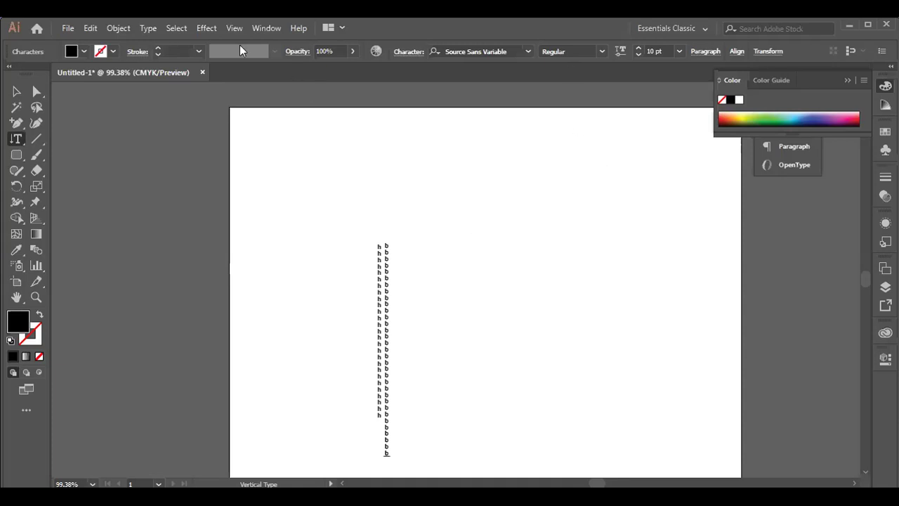
{"action": "left_click", "coordinate": [148, 28]}
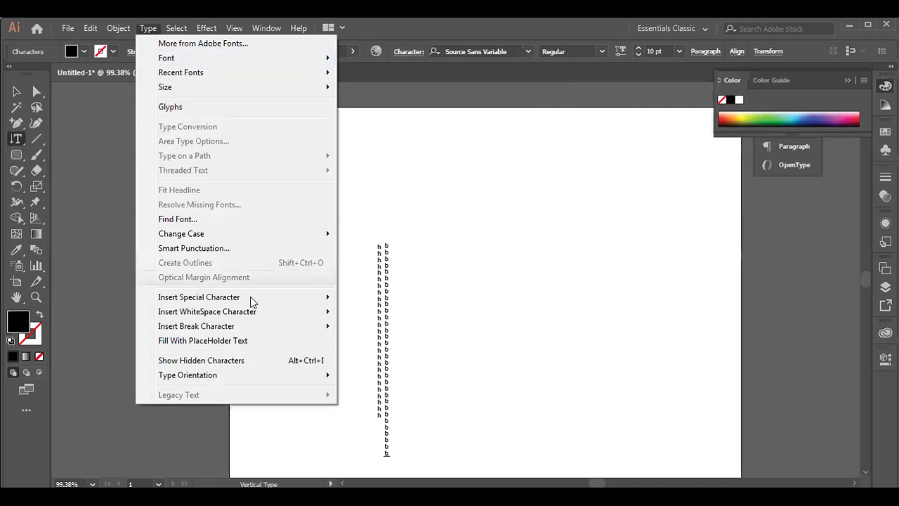
{"action": "mouse_move", "coordinate": [254, 299]}
{"action": "mouse_move", "coordinate": [253, 315]}
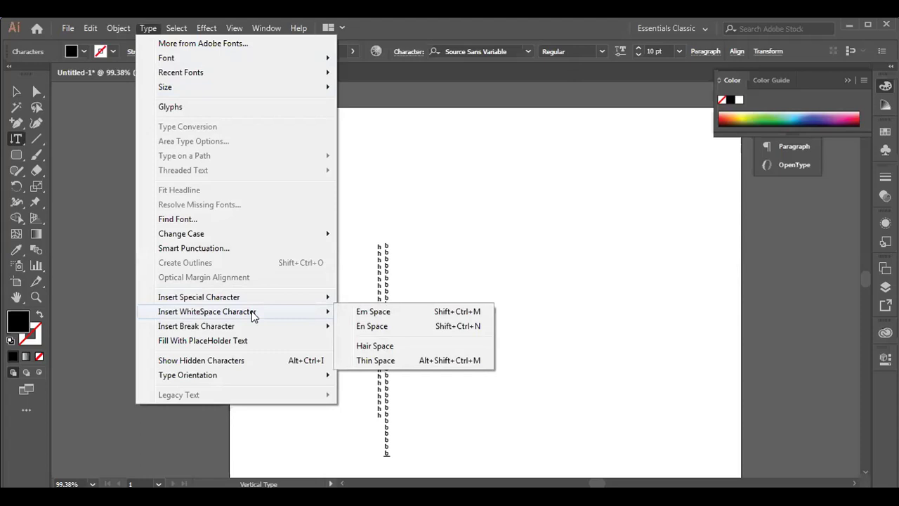
{"action": "left_click", "coordinate": [553, 185]}
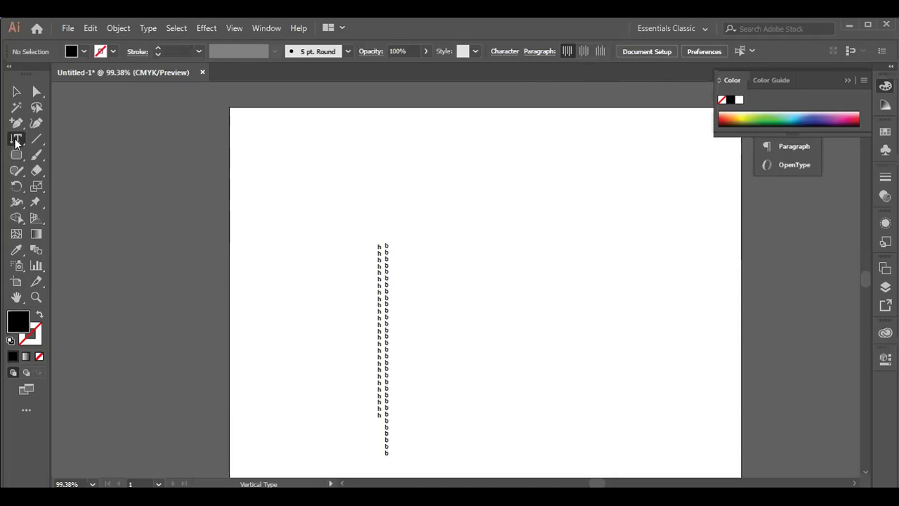
- Start a new vertical text object beside the b column with an 'f', then add a 'g' to it
{"action": "left_click", "coordinate": [395, 246]}
{"action": "type", "text": "f"}
{"action": "key", "text": "Escape"}
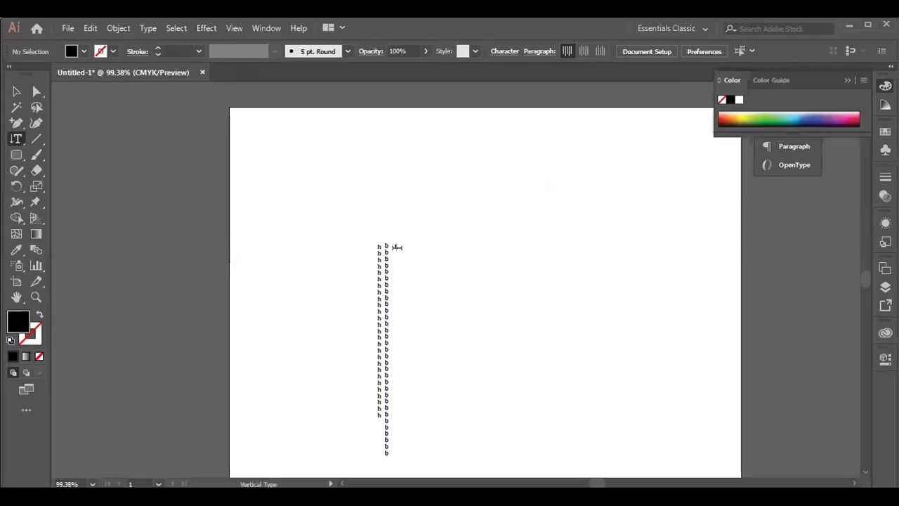
{"action": "left_click", "coordinate": [395, 246]}
{"action": "type", "text": "g"}
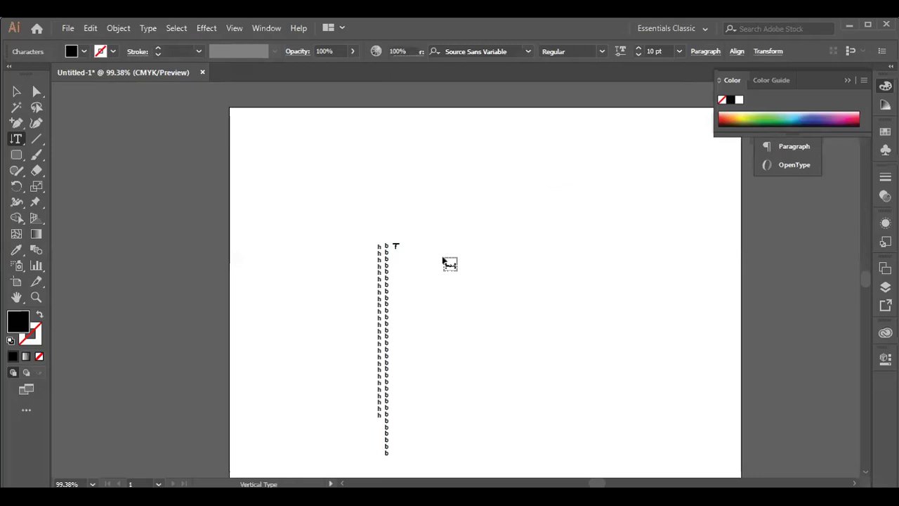
{"action": "key", "text": "Escape"}
{"action": "key", "text": "g"}
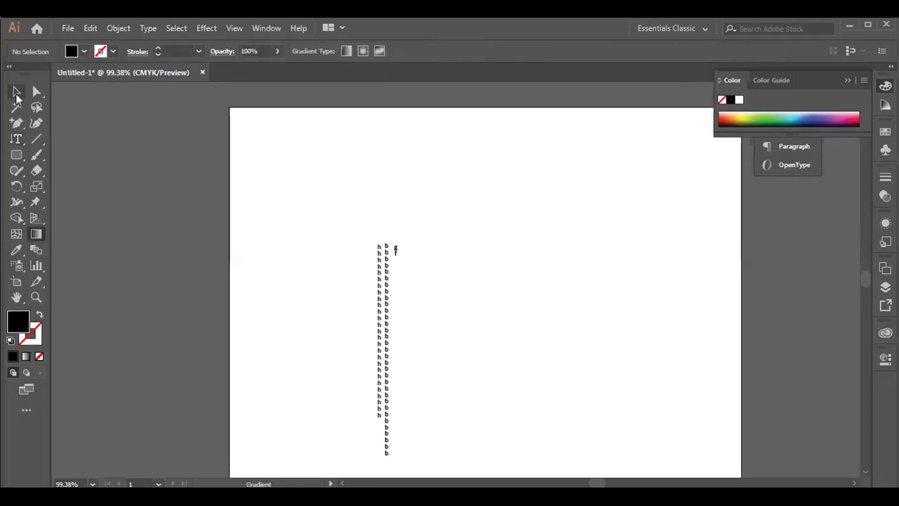
- Type a long run of g's below the f, then marquee-select all three letter columns
{"action": "left_click", "coordinate": [19, 143]}
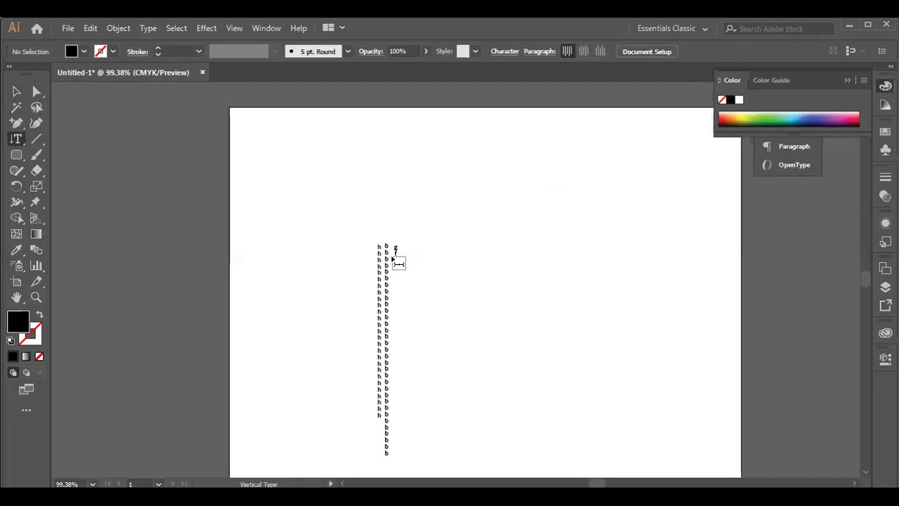
{"action": "left_click", "coordinate": [395, 254]}
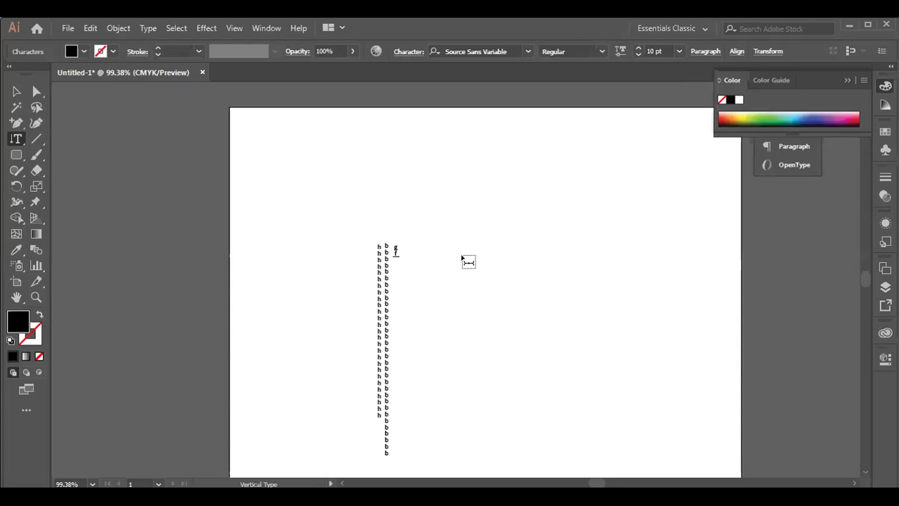
{"action": "type", "text": "ggggggggggggggggggggggggggggggg"}
{"action": "left_click", "coordinate": [16, 92]}
{"action": "left_click", "coordinate": [17, 93]}
{"action": "left_click_drag", "start_coordinate": [327, 220], "coordinate": [507, 467]}
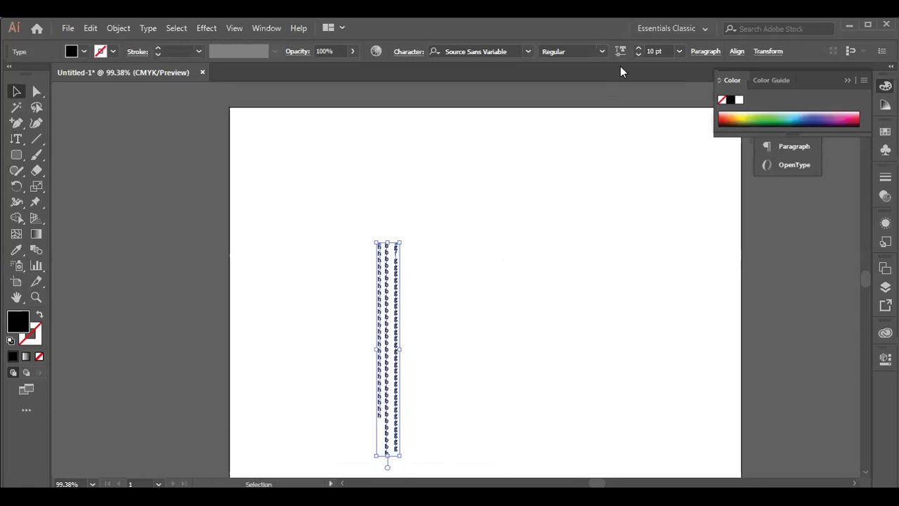
- Rotate the three columns to 120° and then to 240° using the Transform settings
{"action": "left_click", "coordinate": [769, 54]}
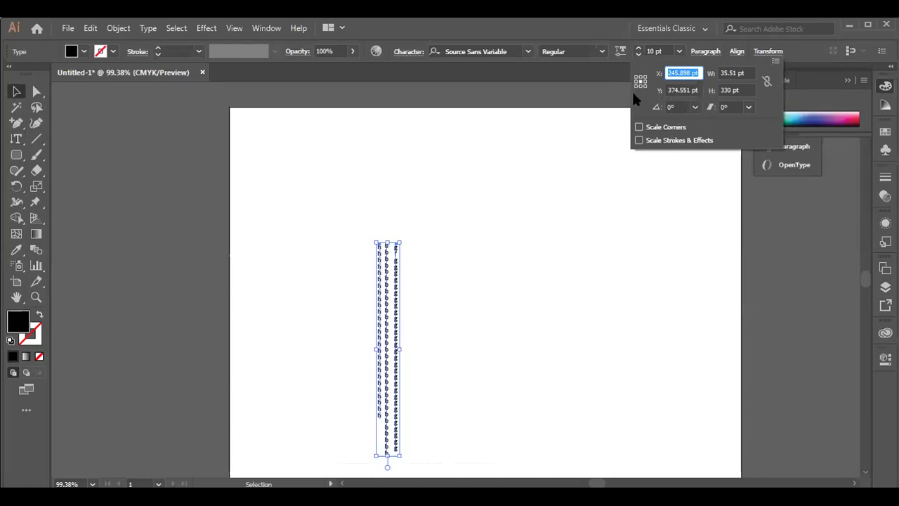
{"action": "left_click", "coordinate": [695, 107]}
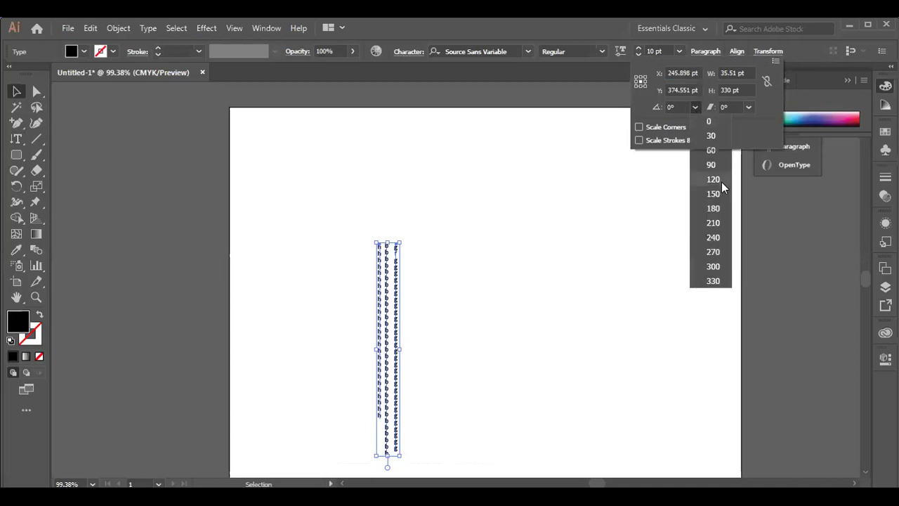
{"action": "left_click", "coordinate": [712, 180]}
{"action": "left_click", "coordinate": [695, 107]}
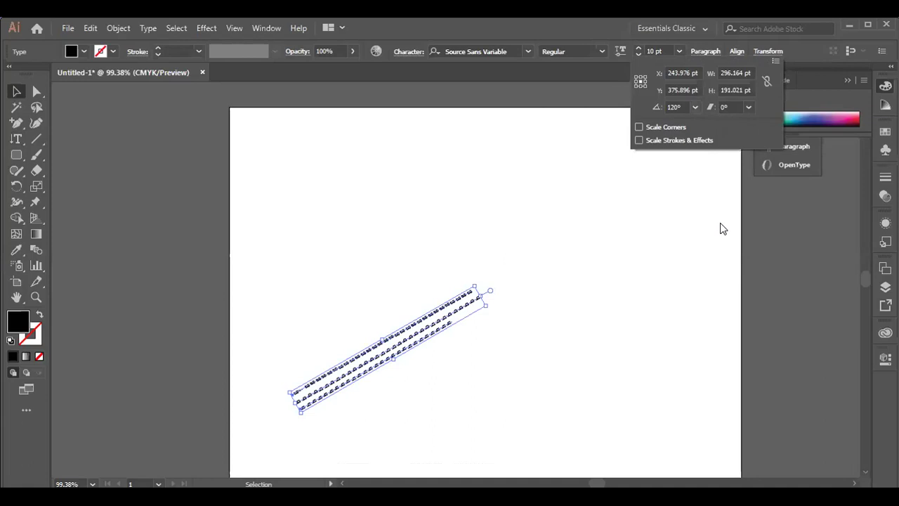
{"action": "left_click", "coordinate": [717, 234]}
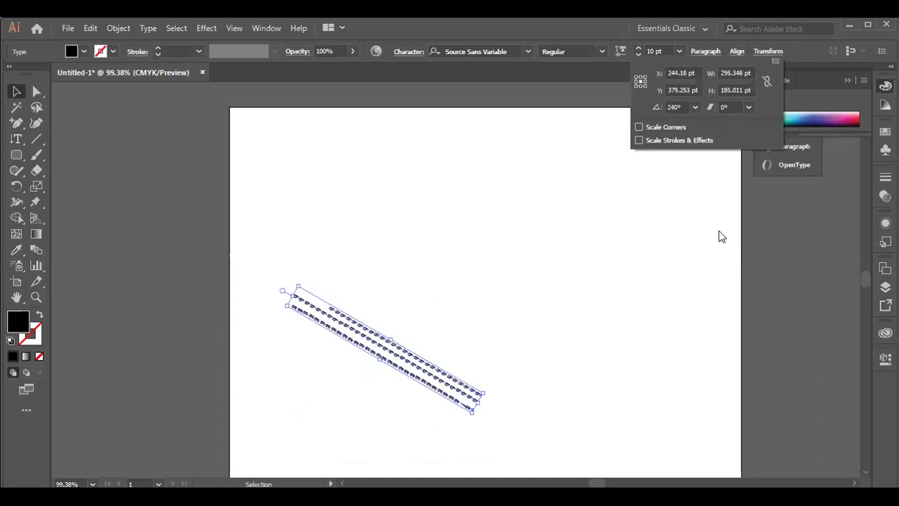
{"action": "left_click", "coordinate": [720, 232]}
{"action": "key", "text": "z"}
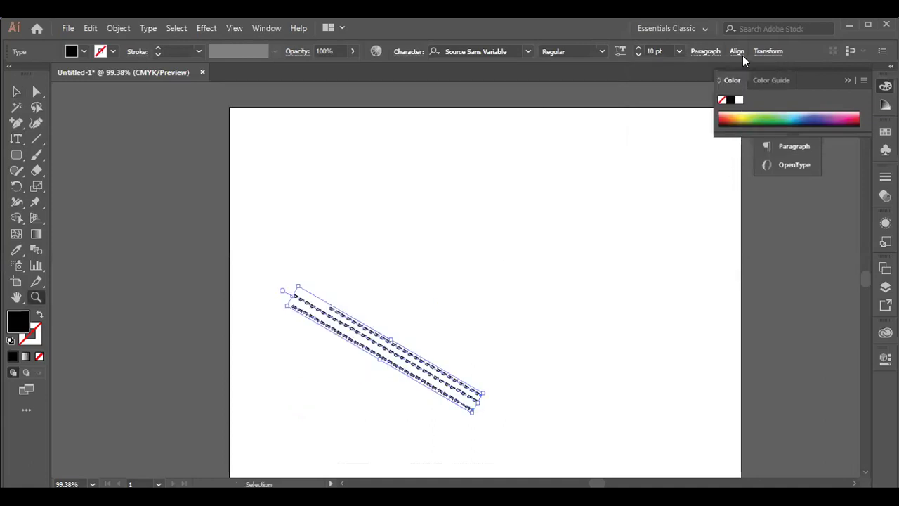
- Shear the columns through 30°, another preset, and 60°, then enter a shear value of 800
{"action": "left_click", "coordinate": [762, 52]}
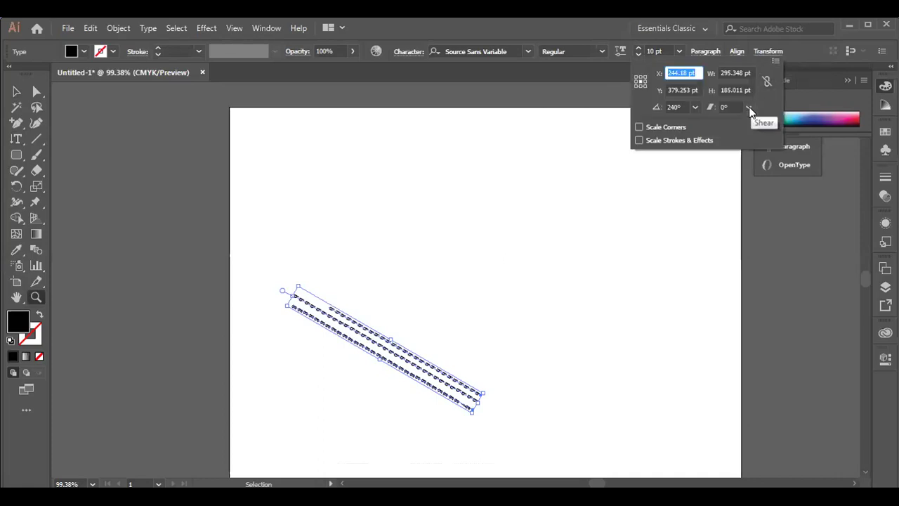
{"action": "left_click", "coordinate": [748, 108]}
{"action": "left_click", "coordinate": [758, 240]}
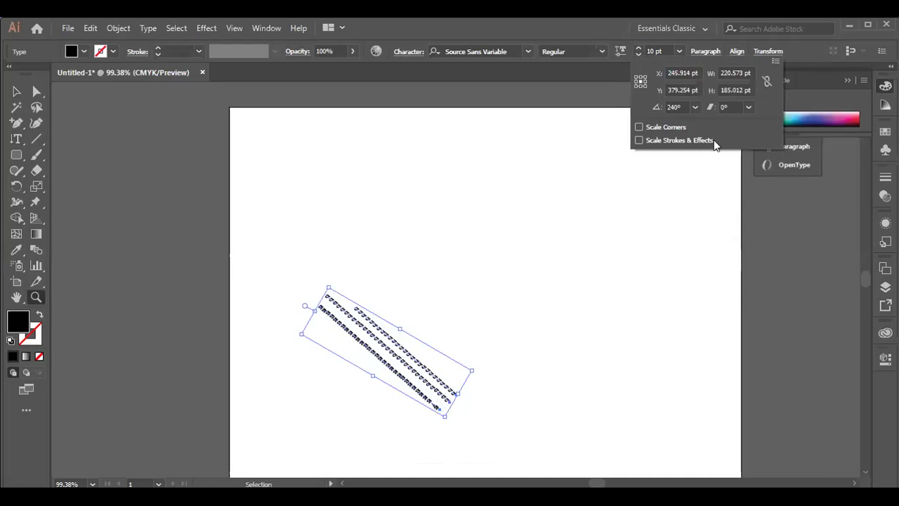
{"action": "left_click", "coordinate": [747, 108]}
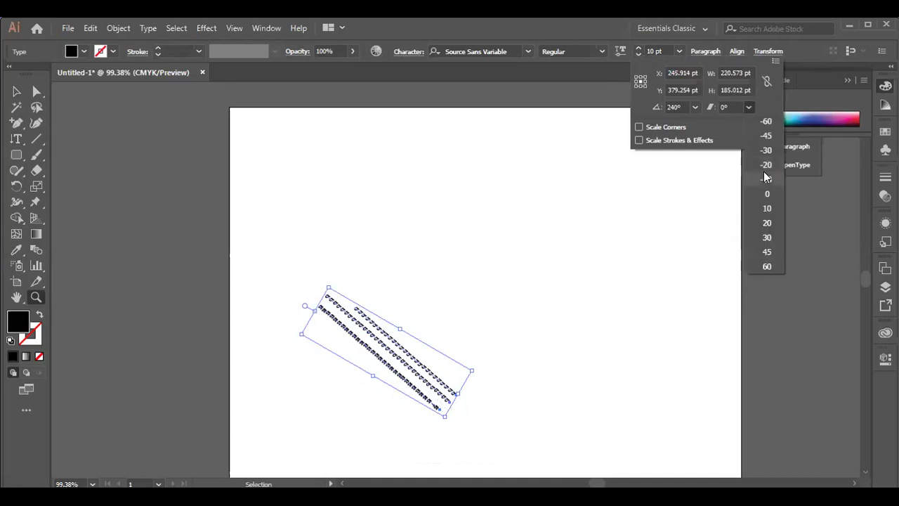
{"action": "left_click", "coordinate": [766, 252]}
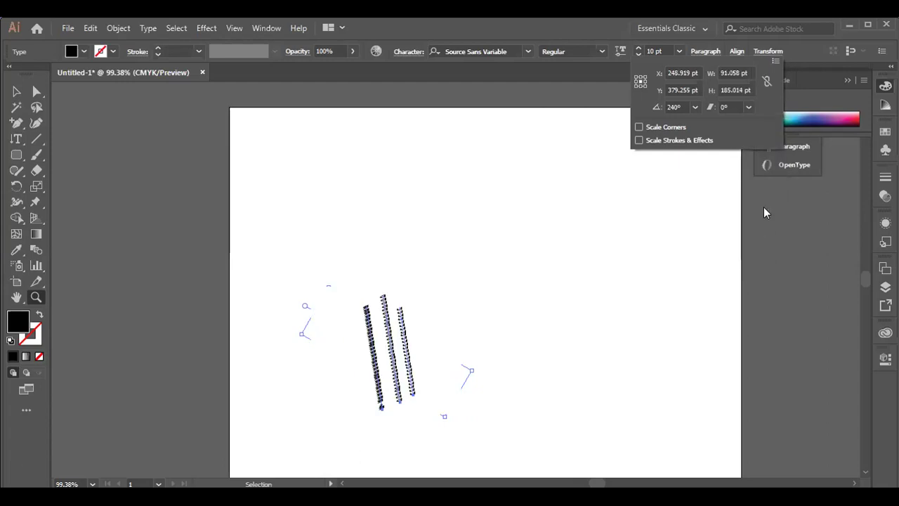
{"action": "left_click", "coordinate": [748, 108]}
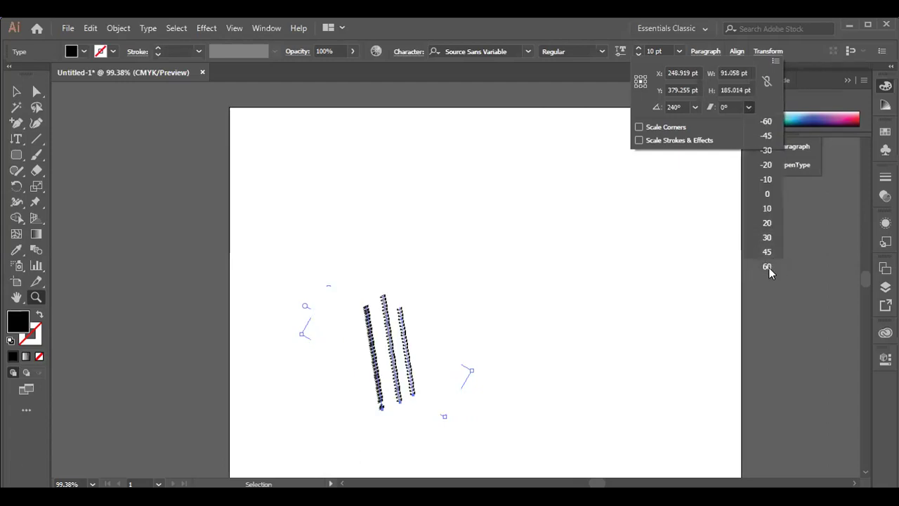
{"action": "left_click", "coordinate": [767, 267]}
{"action": "left_click", "coordinate": [730, 106]}
{"action": "type", "text": "800"}
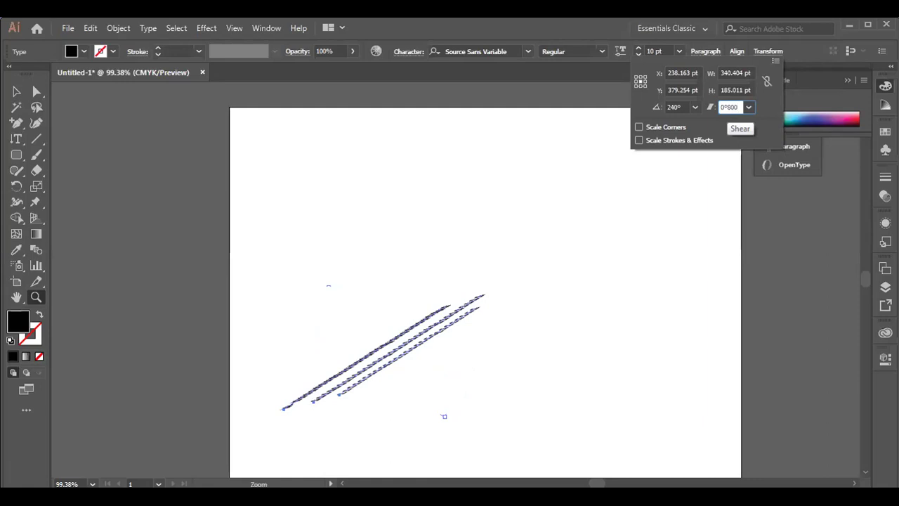
{"action": "key", "text": "Return"}
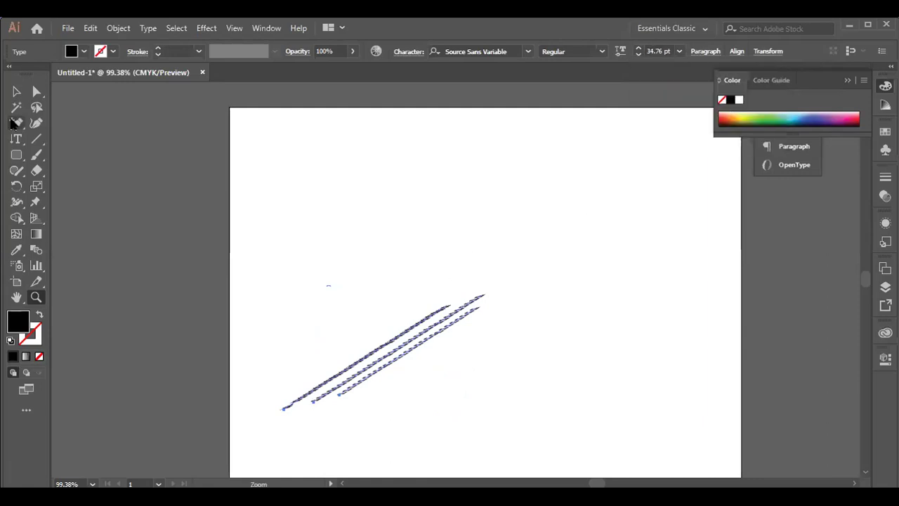
{"action": "left_click", "coordinate": [16, 91]}
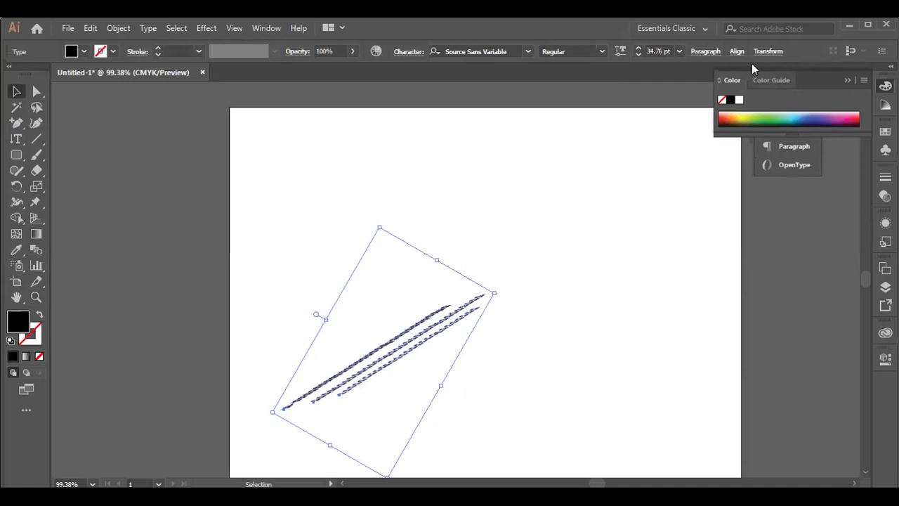
- Change the shear of the letter streaks to 12 in the Transform settings
{"action": "left_click", "coordinate": [767, 51]}
{"action": "left_click", "coordinate": [732, 107]}
{"action": "key", "text": "BackSpace"}
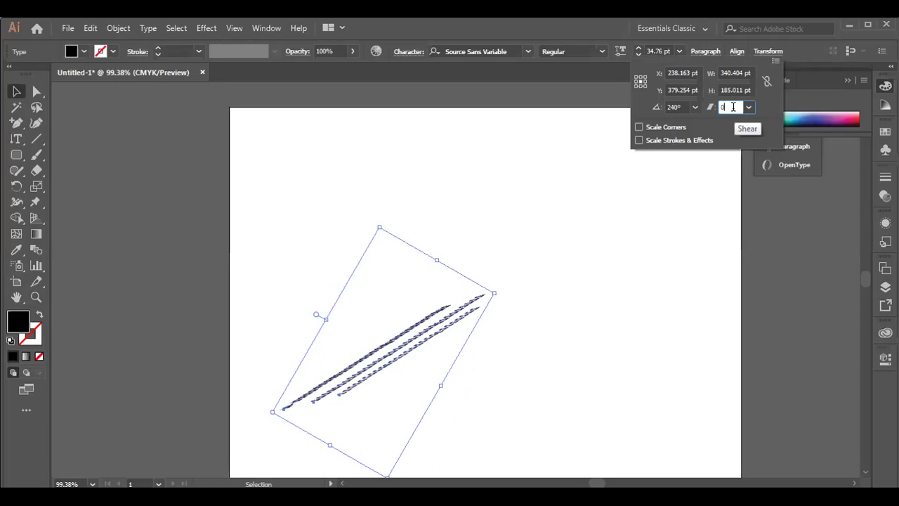
{"action": "type", "text": "12"}
{"action": "key", "text": "Return"}
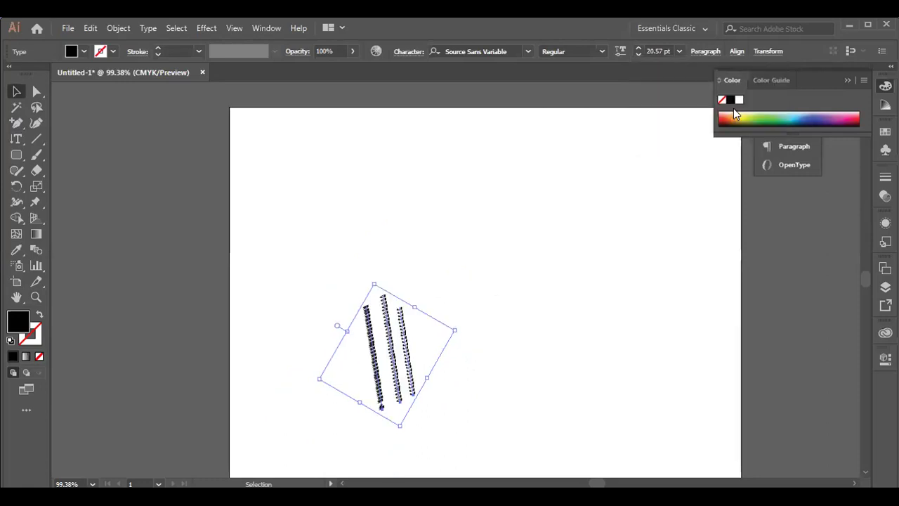
- Reselect the three letter strips and drag the right handle to enlarge them across the artboard
{"action": "left_click", "coordinate": [17, 92]}
{"action": "left_click", "coordinate": [464, 327]}
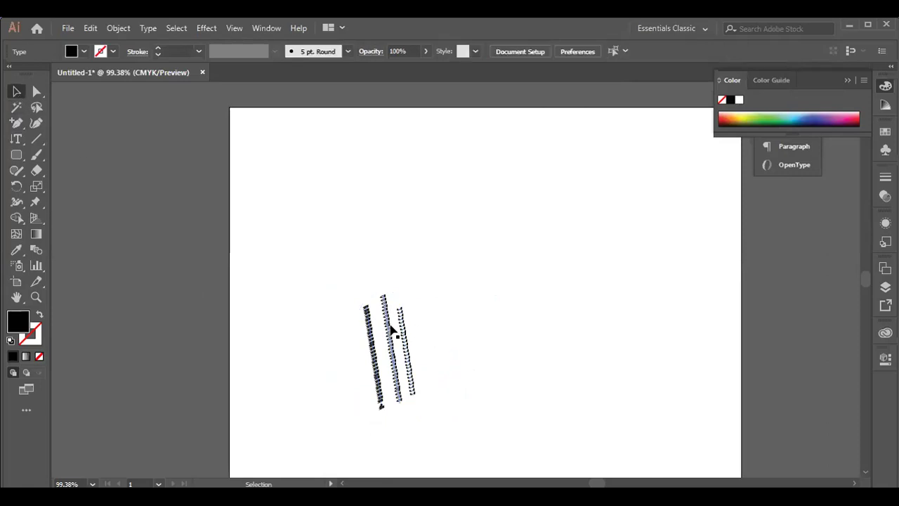
{"action": "left_click", "coordinate": [391, 330]}
{"action": "left_click_drag", "start_coordinate": [331, 289], "coordinate": [482, 405]}
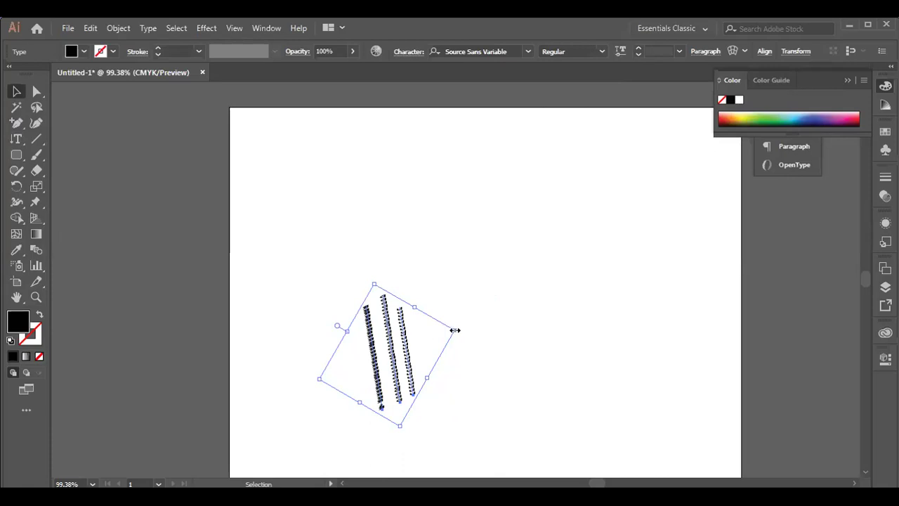
{"action": "left_click_drag", "start_coordinate": [455, 330], "coordinate": [728, 284]}
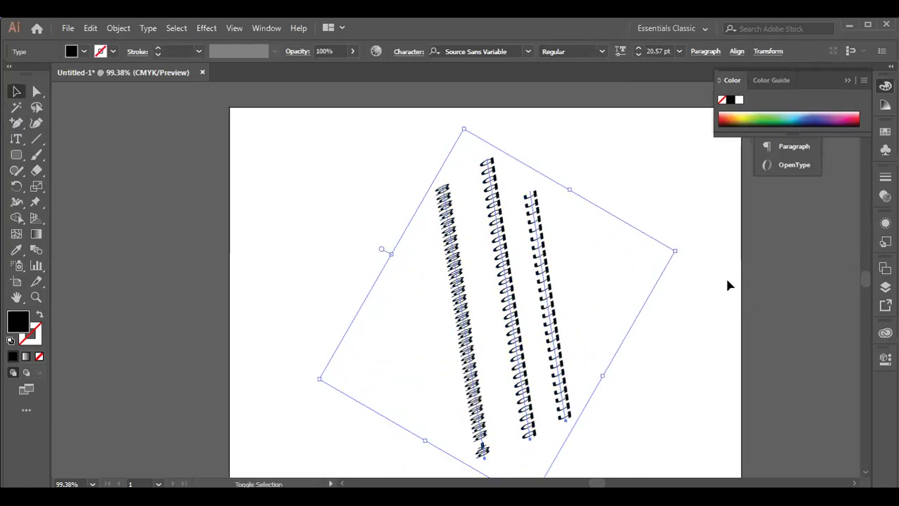
{"action": "left_click", "coordinate": [299, 232]}
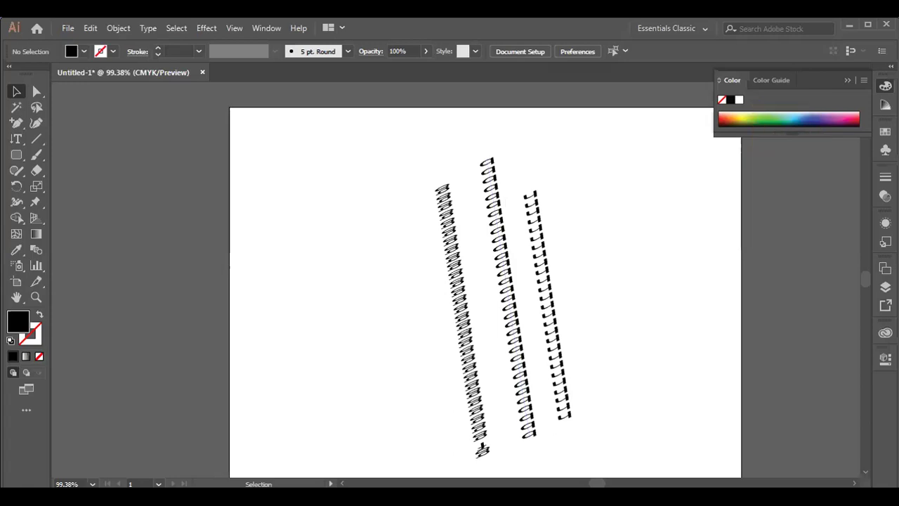
- Marquee-select the three spiral letter strokes and delete them
{"action": "left_click_drag", "start_coordinate": [417, 155], "coordinate": [631, 427]}
{"action": "left_click", "coordinate": [631, 427]}
{"action": "left_click_drag", "start_coordinate": [423, 164], "coordinate": [700, 442]}
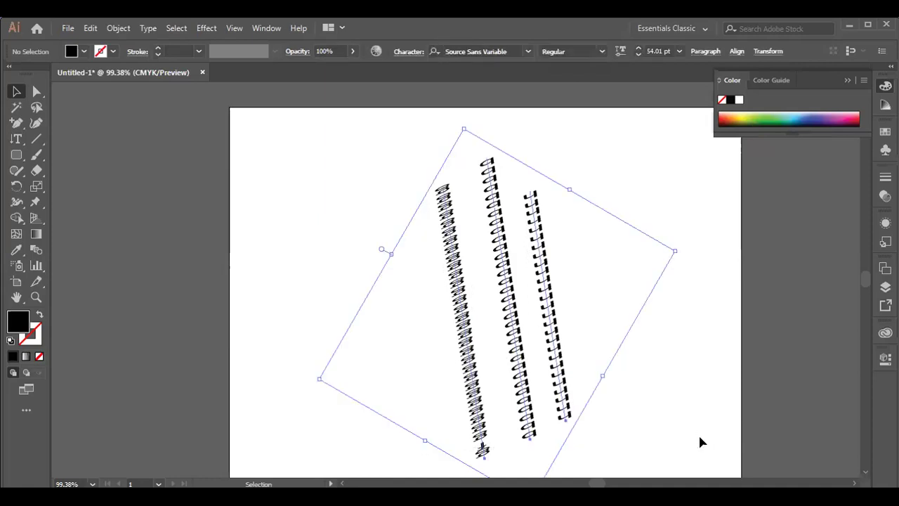
{"action": "key", "text": "Delete"}
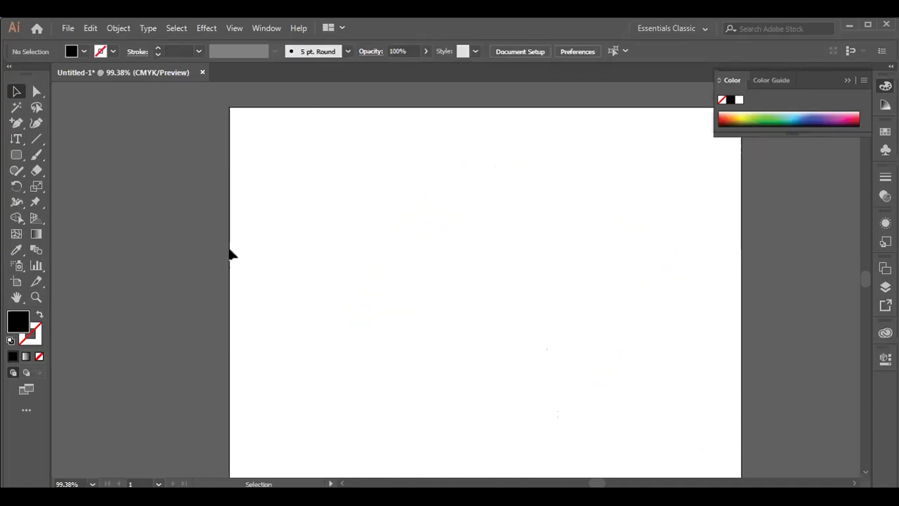
{"action": "left_click", "coordinate": [21, 137]}
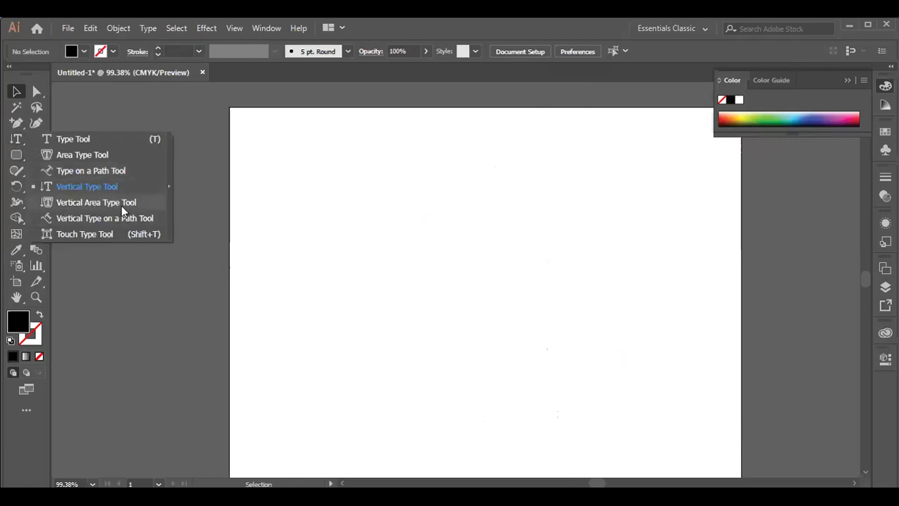
- Draw a tall rectangle and swap fill and stroke so it has only a 1 pt black outline
{"action": "left_click", "coordinate": [117, 204]}
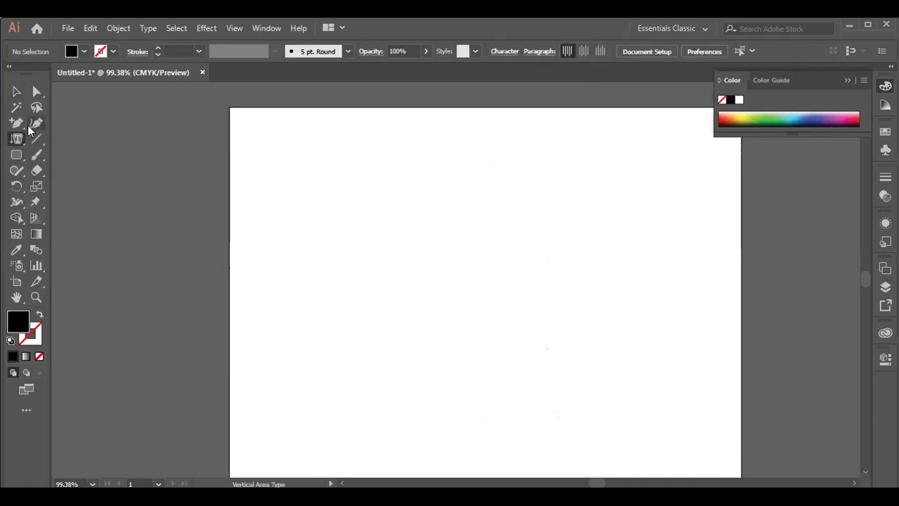
{"action": "left_click", "coordinate": [16, 156]}
{"action": "left_click", "coordinate": [71, 154]}
{"action": "left_click_drag", "start_coordinate": [363, 192], "coordinate": [464, 391]}
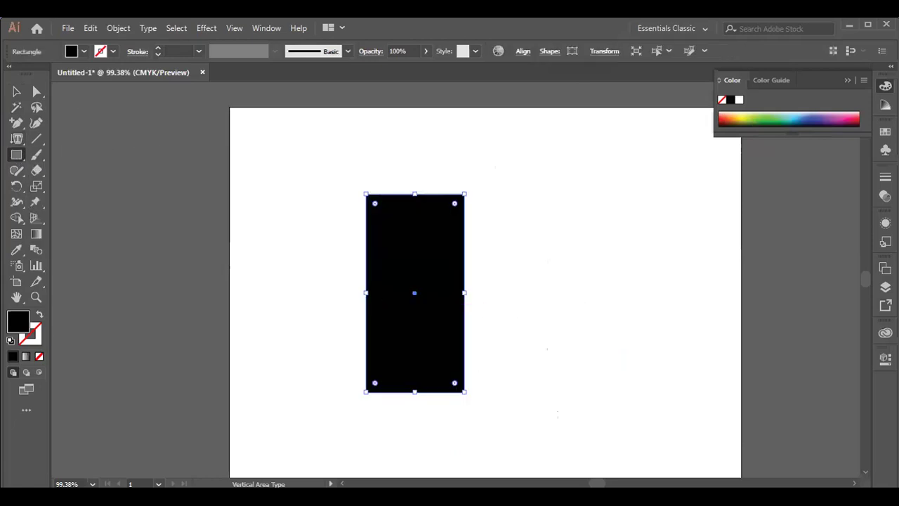
{"action": "left_click", "coordinate": [40, 315]}
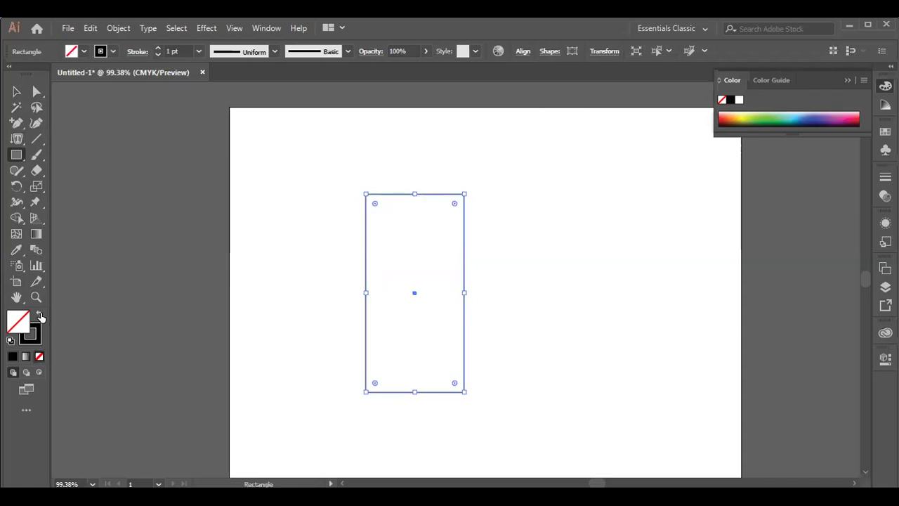
{"action": "left_click", "coordinate": [18, 140]}
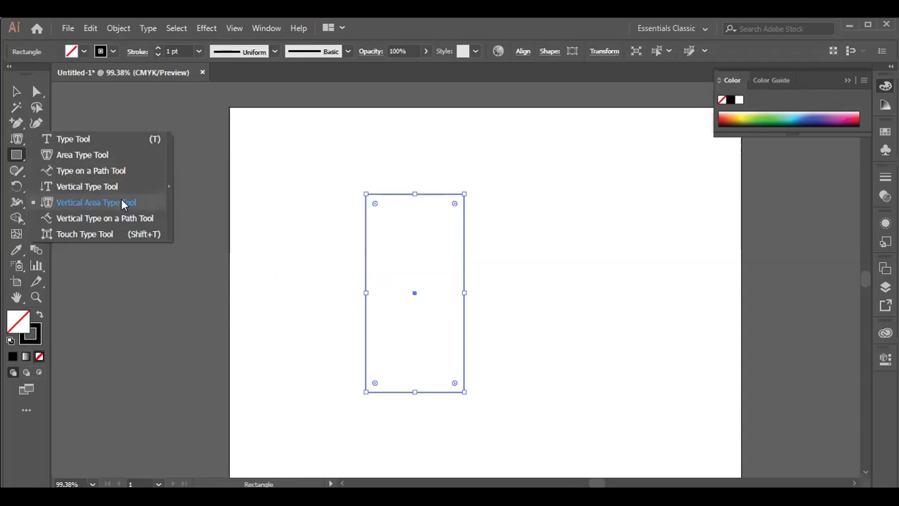
{"action": "left_click", "coordinate": [122, 204]}
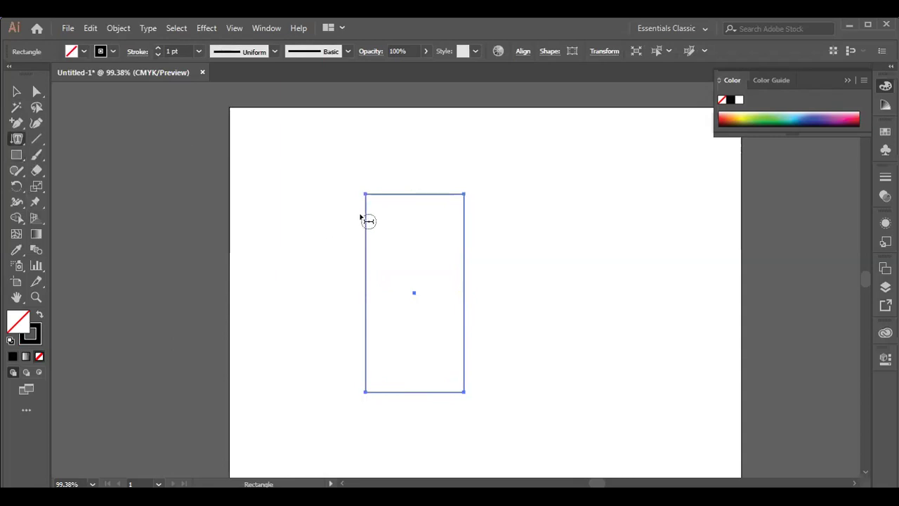
- Fill the tall rectangle with 10 pt vertical Lorem ipsum area text after dismissing the path warnings
{"action": "left_click", "coordinate": [405, 216]}
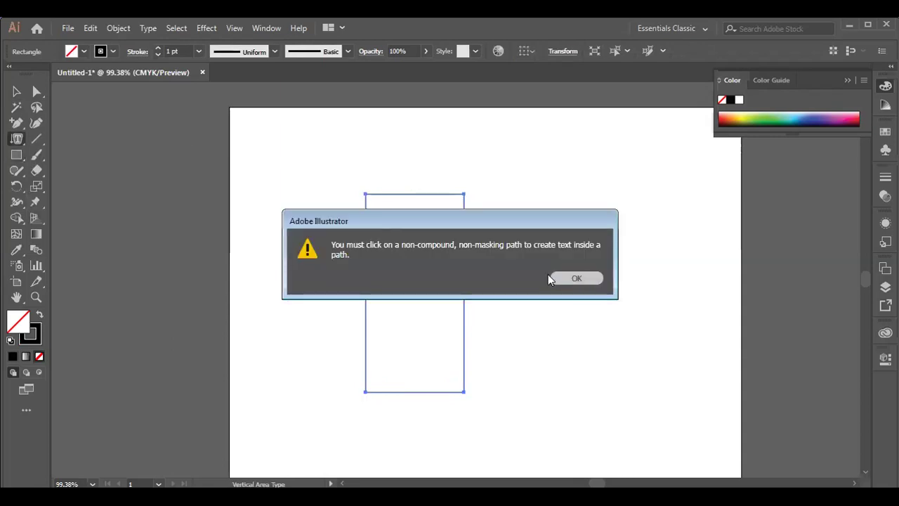
{"action": "left_click", "coordinate": [576, 278]}
{"action": "left_click", "coordinate": [354, 224]}
{"action": "left_click", "coordinate": [572, 284]}
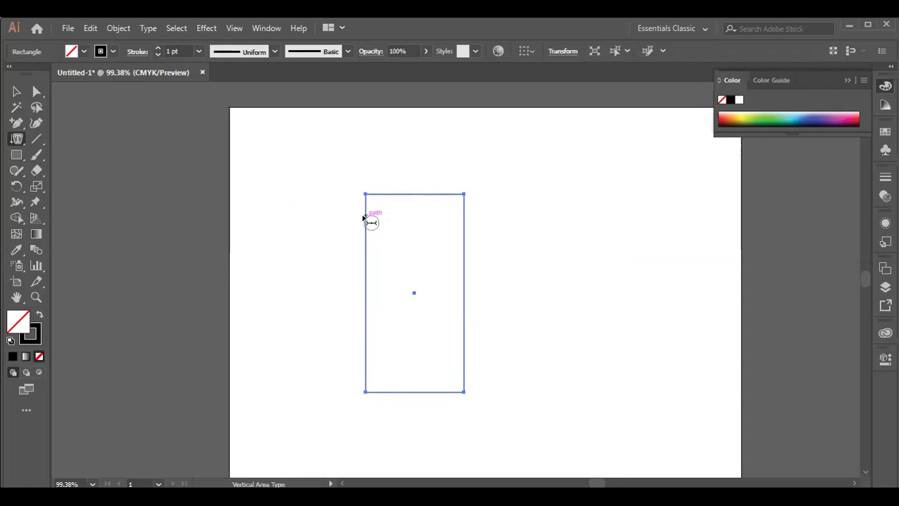
{"action": "left_click", "coordinate": [365, 215]}
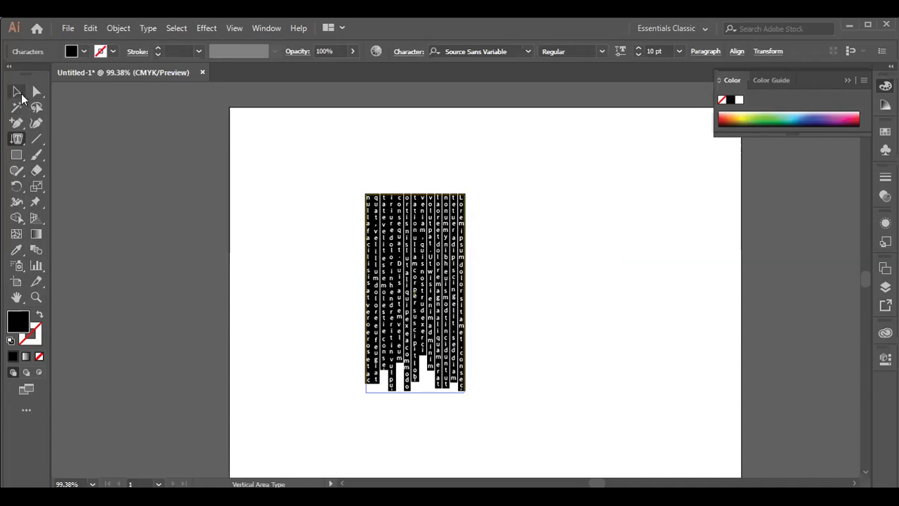
{"action": "left_click", "coordinate": [19, 93]}
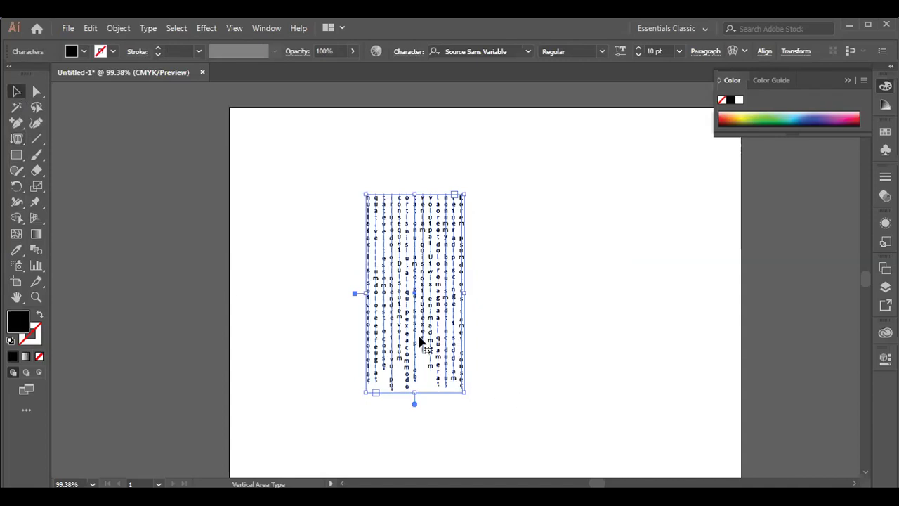
- Deselect the vertical text block and choose Vertical Type on a Path from the type tools
{"action": "left_click", "coordinate": [604, 306]}
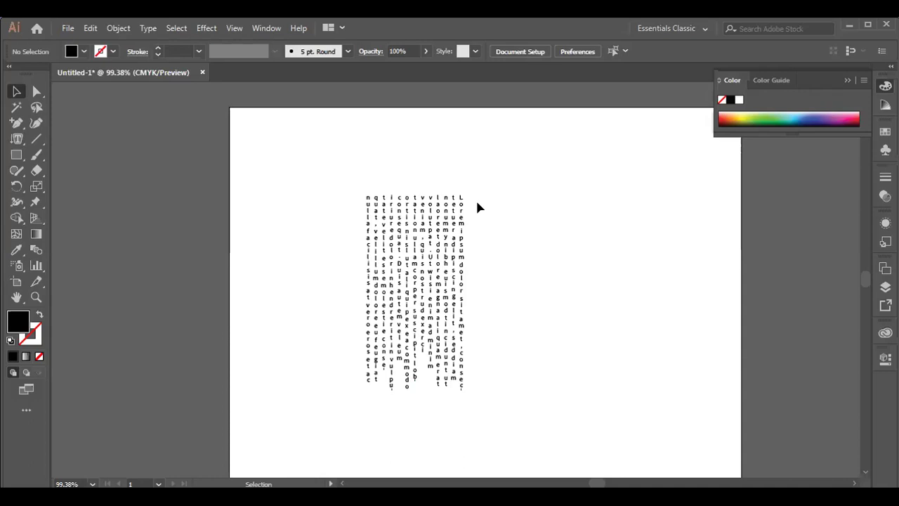
{"action": "left_click", "coordinate": [19, 142]}
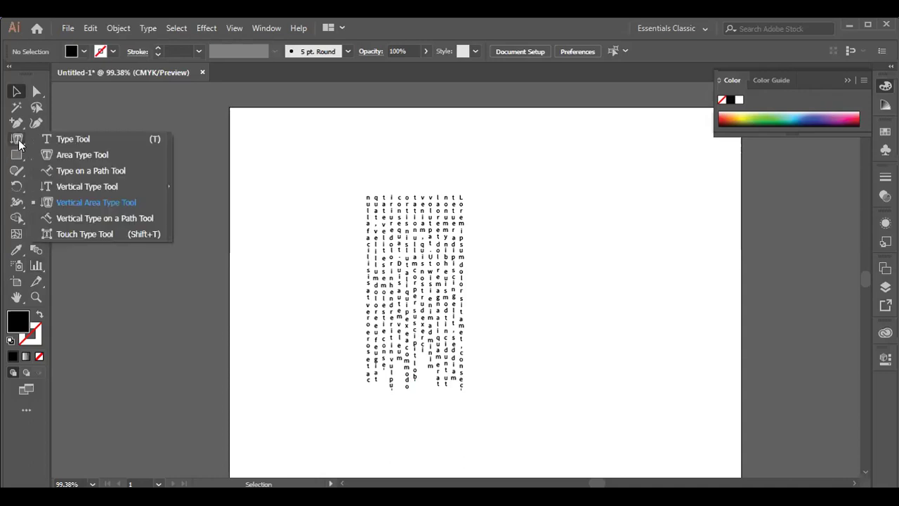
{"action": "left_click", "coordinate": [124, 218]}
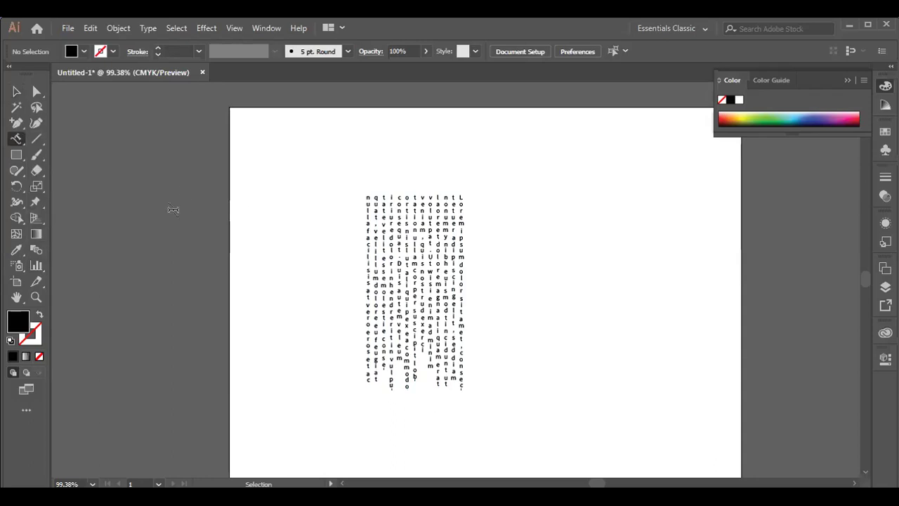
- Draw a vertical line right of the text block and type a column of g's along it
{"action": "left_click", "coordinate": [37, 140]}
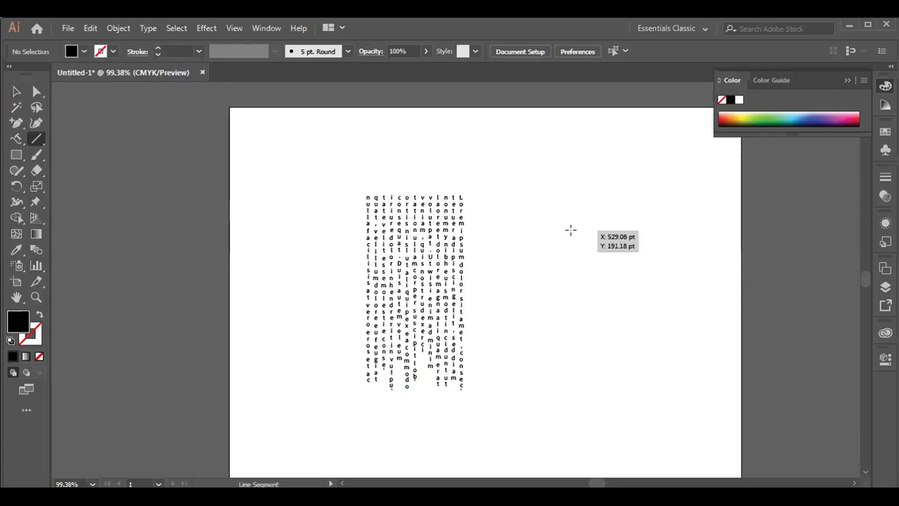
{"action": "left_click_drag", "start_coordinate": [569, 204], "coordinate": [587, 391]}
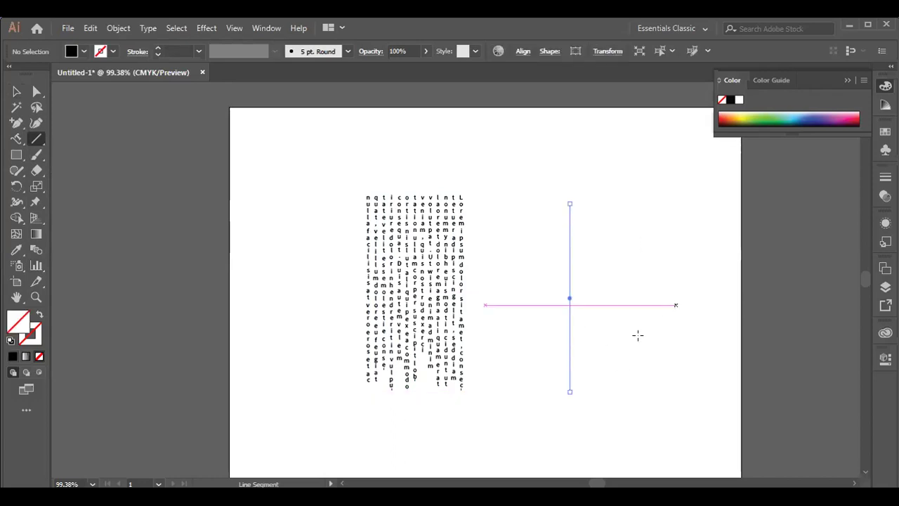
{"action": "left_click_drag", "start_coordinate": [16, 141], "coordinate": [103, 223]}
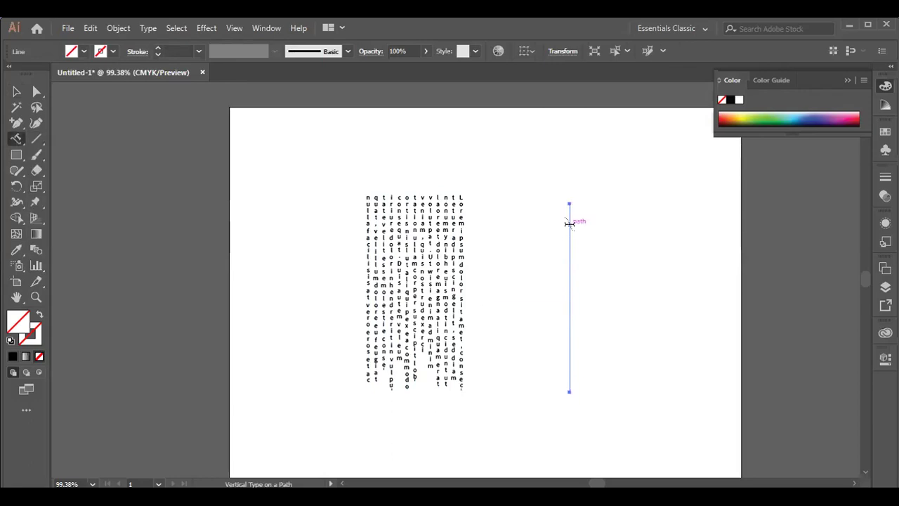
{"action": "left_click", "coordinate": [569, 223]}
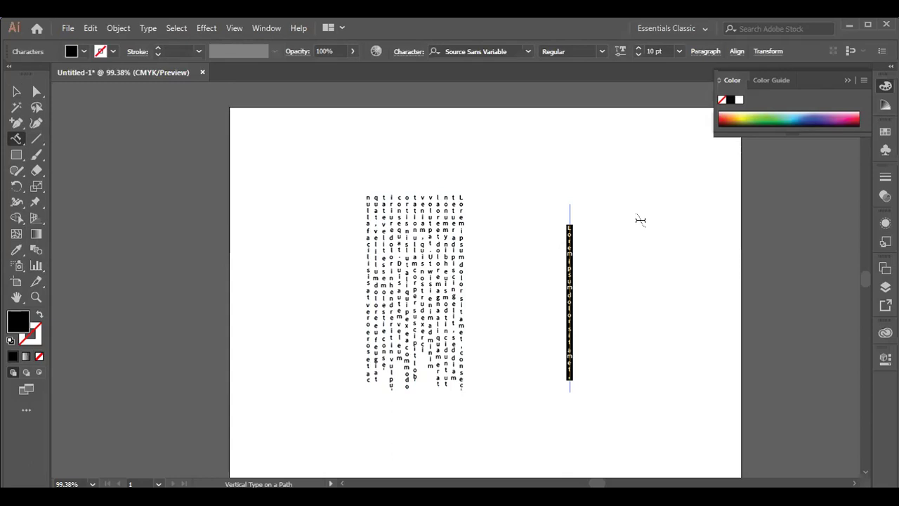
{"action": "type", "text": "gggggggggggggggggggggggggg"}
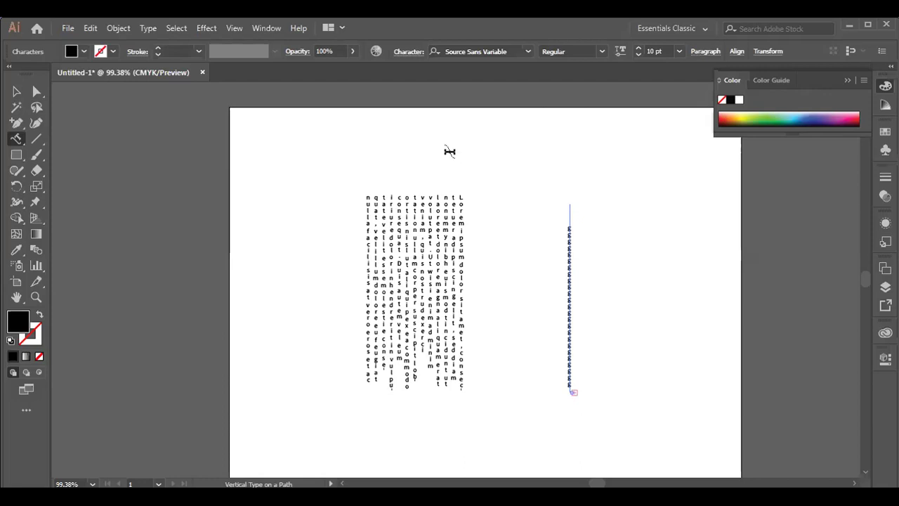
- Draw a short horizontal line above and a vertical line beside the text block
{"action": "left_click", "coordinate": [36, 138]}
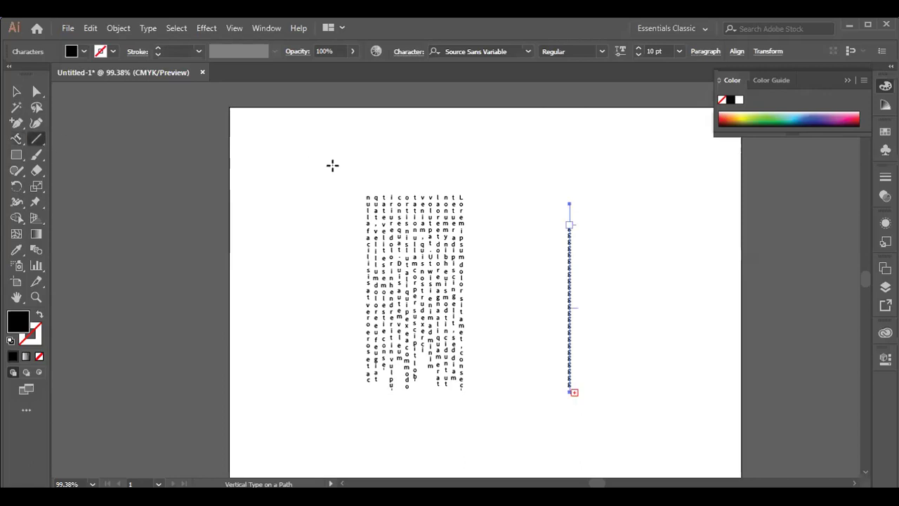
{"action": "left_click_drag", "start_coordinate": [331, 164], "coordinate": [332, 165]}
{"action": "left_click_drag", "start_coordinate": [555, 161], "coordinate": [595, 160]}
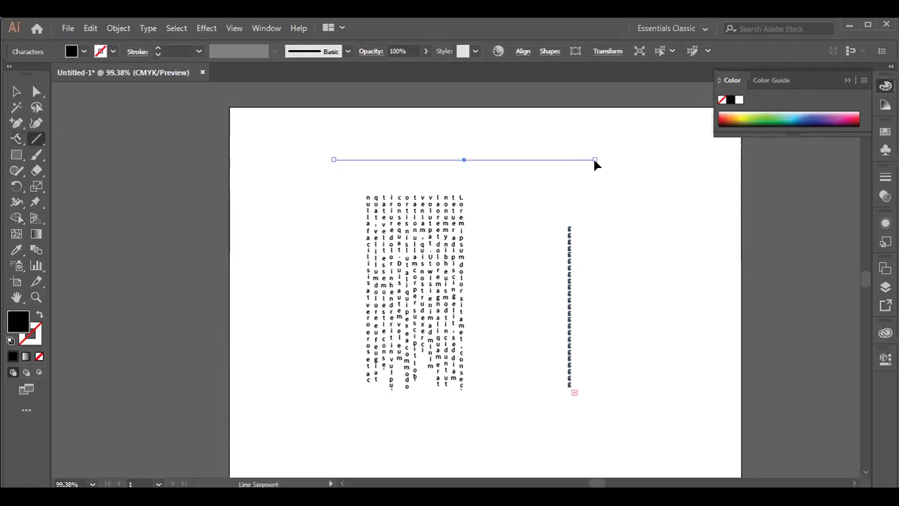
{"action": "left_click_drag", "start_coordinate": [292, 183], "coordinate": [712, 173]}
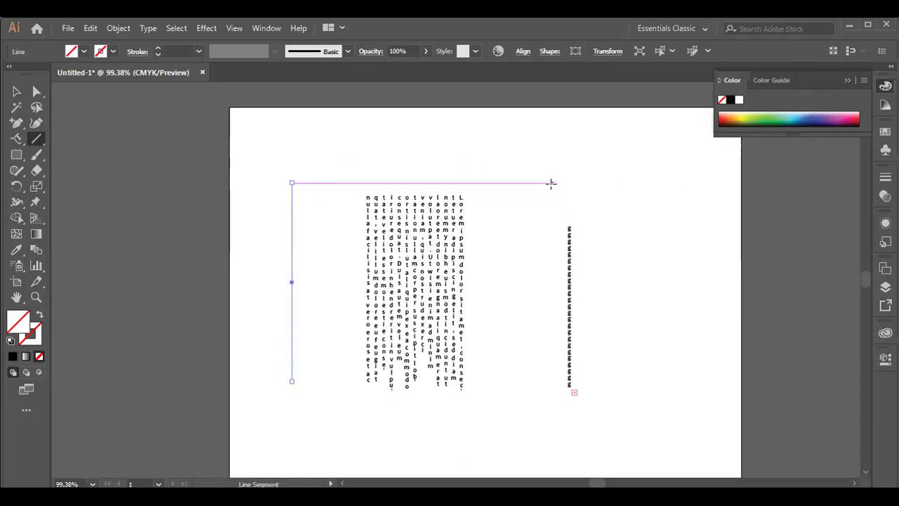
- Return to the Selection tool and briefly open then close the type tools list
{"action": "left_click", "coordinate": [17, 91]}
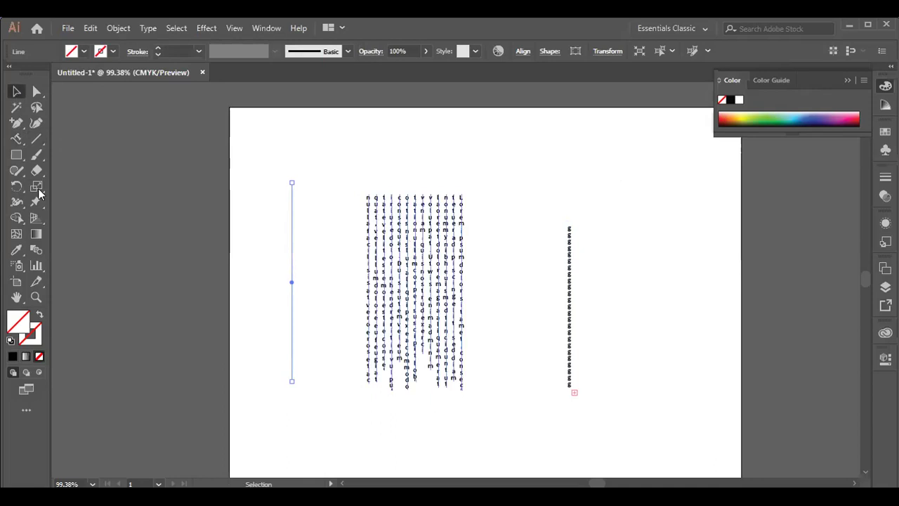
{"action": "left_click", "coordinate": [17, 143]}
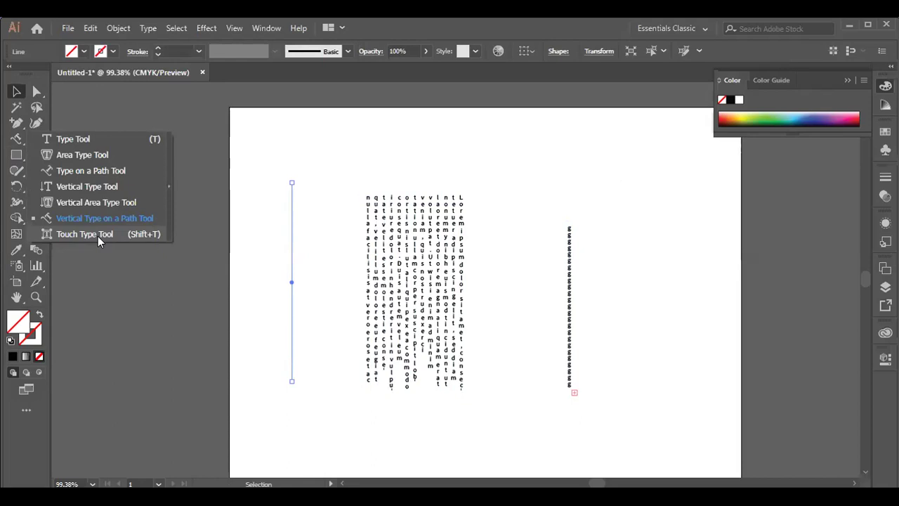
{"action": "left_click", "coordinate": [11, 91]}
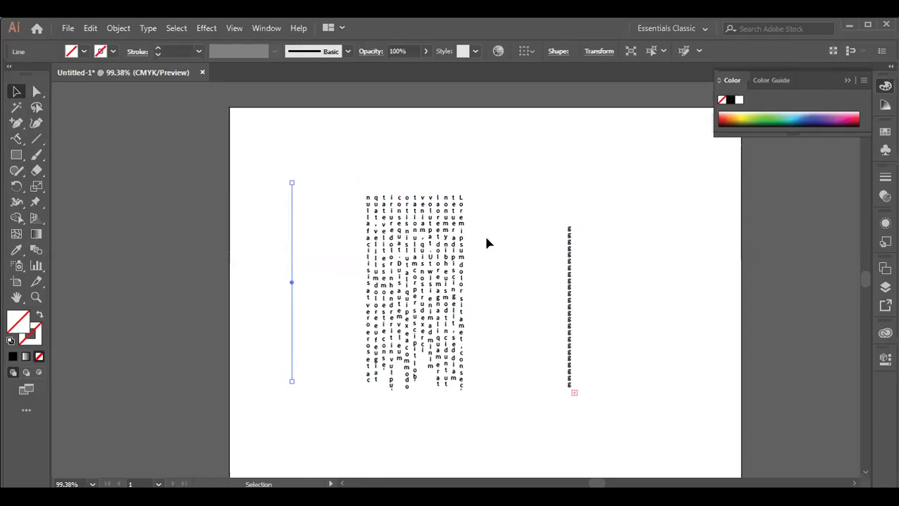
- Delete the g type-on-path line and the vertical text block, leaving the artboard blank
{"action": "left_click_drag", "start_coordinate": [337, 166], "coordinate": [561, 391]}
{"action": "left_click_drag", "start_coordinate": [510, 175], "coordinate": [673, 435]}
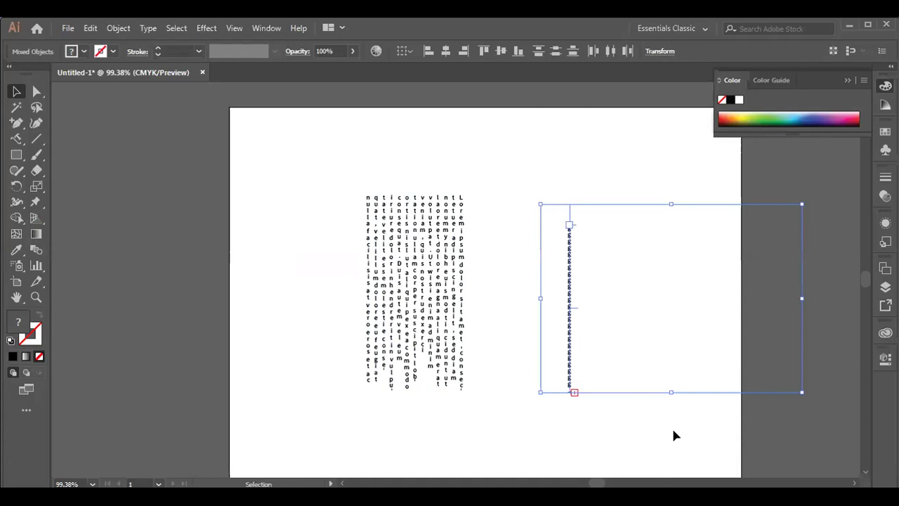
{"action": "key", "text": "Delete"}
{"action": "left_click_drag", "start_coordinate": [332, 163], "coordinate": [493, 397]}
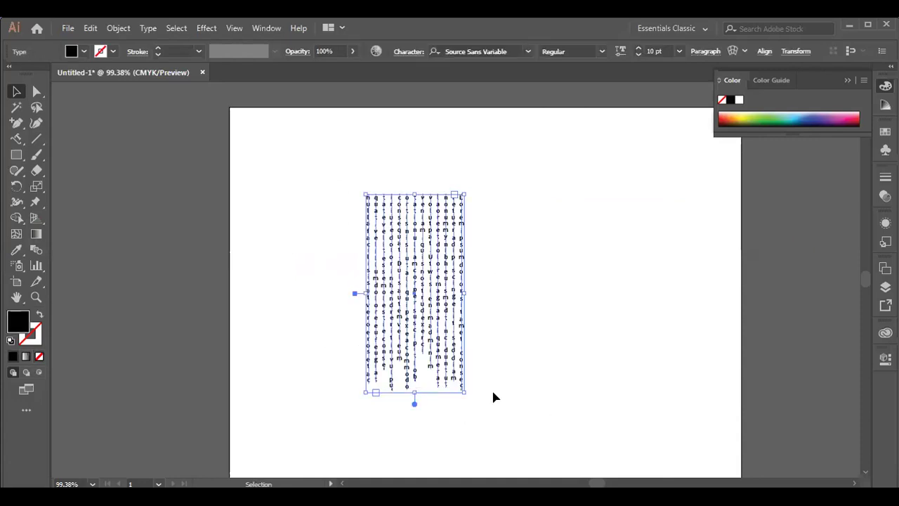
{"action": "key", "text": "Delete"}
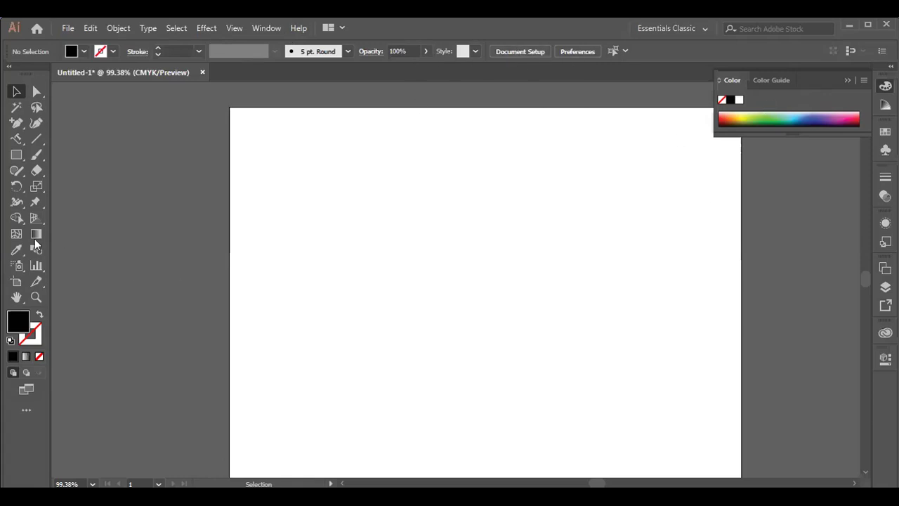
- Place a point text line with the Type Tool and set its size to 21 pt
{"action": "left_click", "coordinate": [17, 140]}
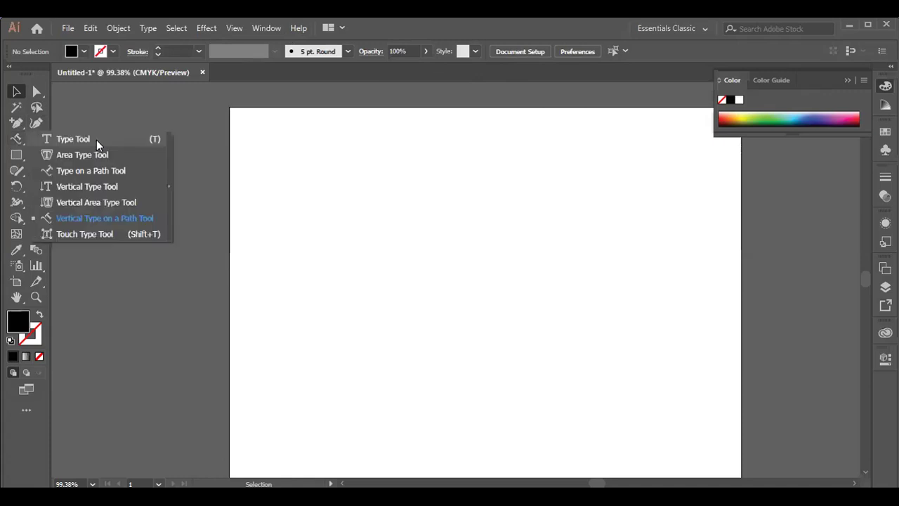
{"action": "left_click", "coordinate": [98, 140]}
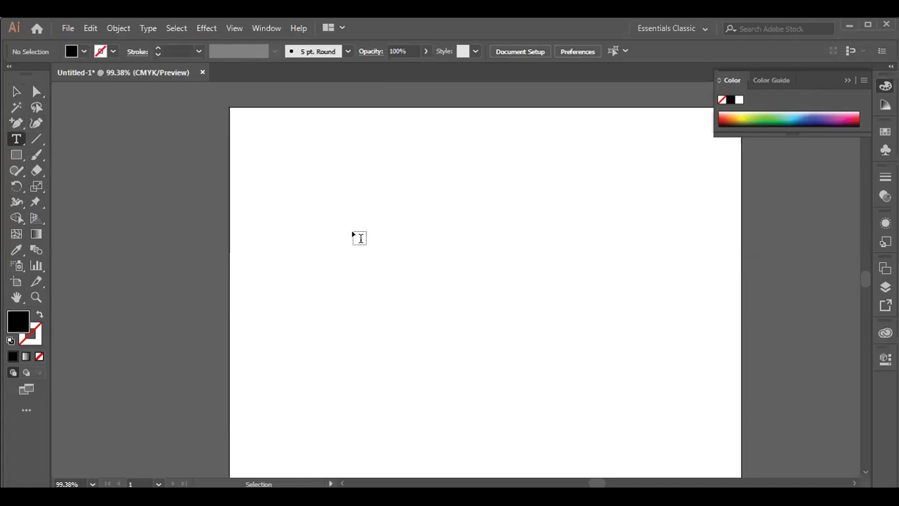
{"action": "left_click", "coordinate": [325, 221]}
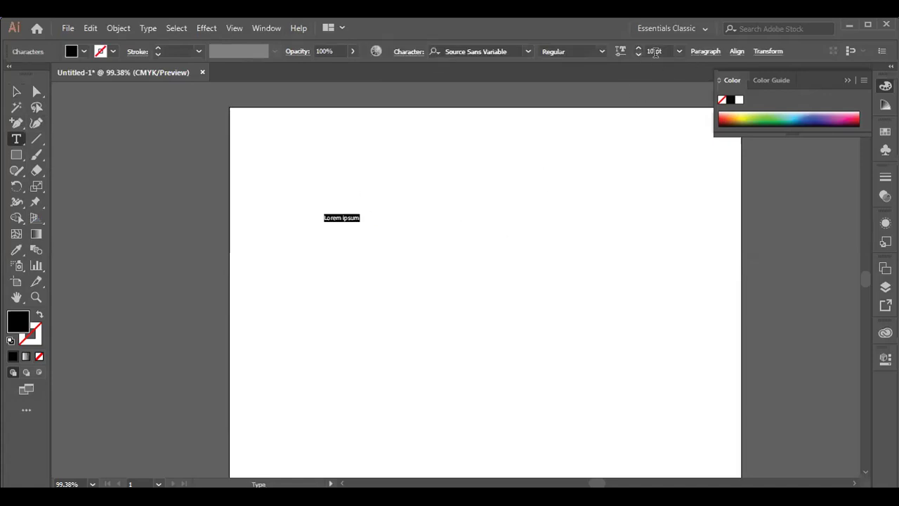
{"action": "left_click", "coordinate": [679, 53]}
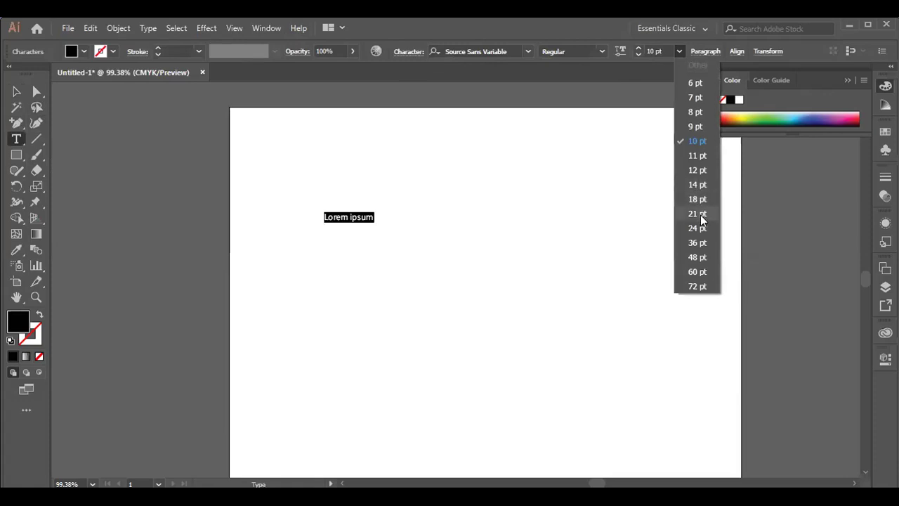
{"action": "left_click", "coordinate": [441, 202]}
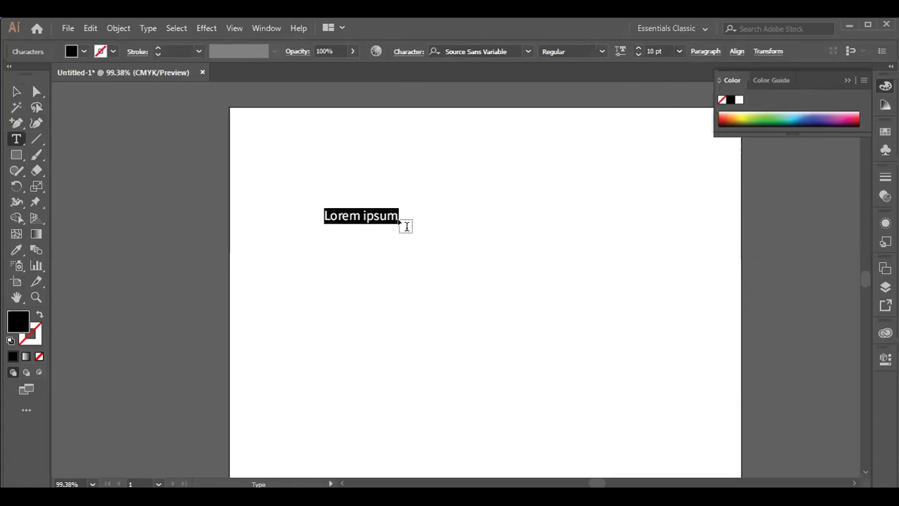
- Replace the Lorem ipsum placeholder with the person's name
{"action": "key", "text": "BackSpace"}
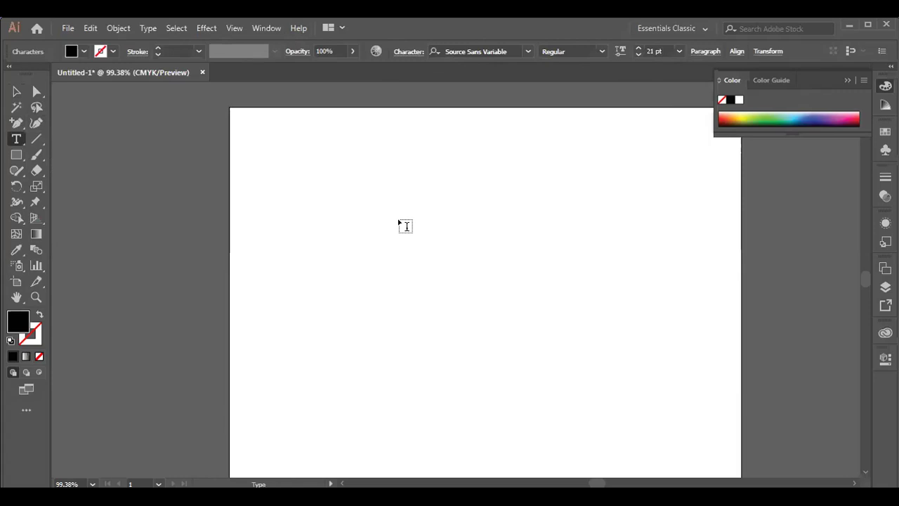
{"action": "type", "text": "sM"}
{"action": "key", "text": "BackSpace"}
{"action": "key", "text": "BackSpace"}
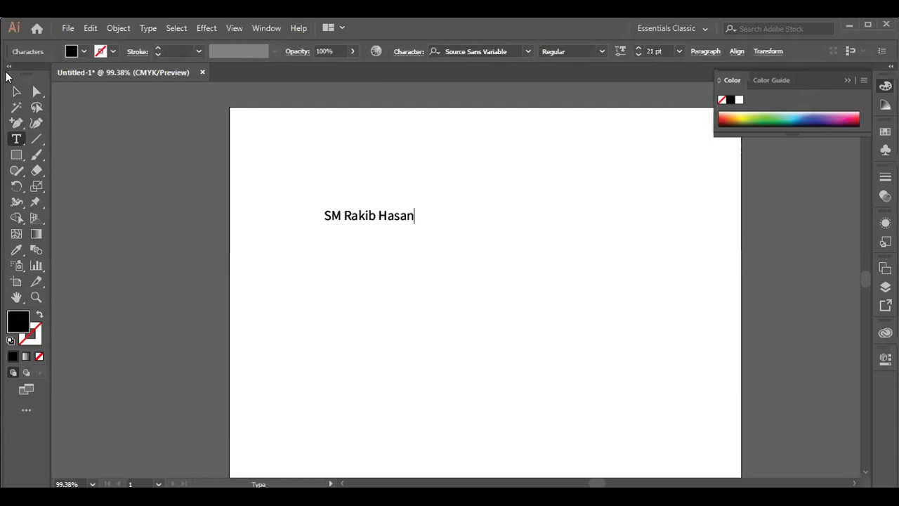
{"action": "left_click", "coordinate": [17, 92]}
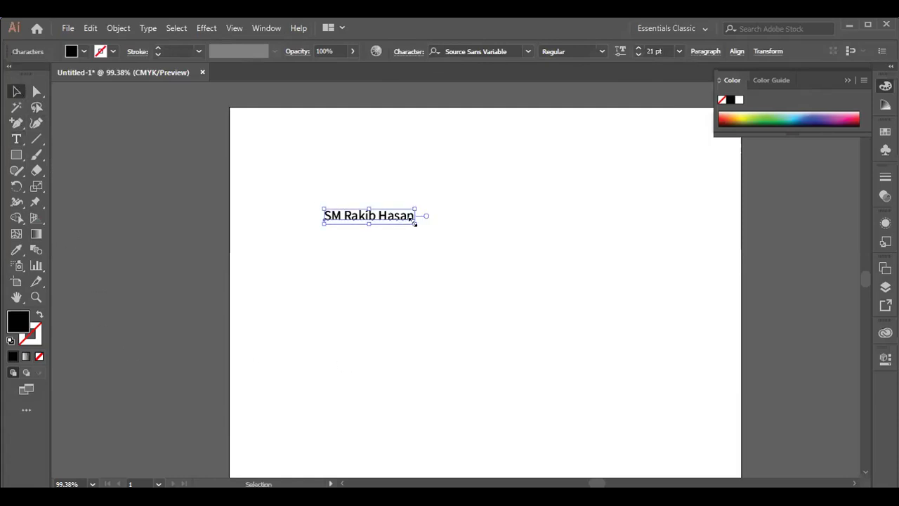
- Enlarge the name text and give it a black stroke with no fill
{"action": "left_click_drag", "start_coordinate": [414, 222], "coordinate": [590, 355]}
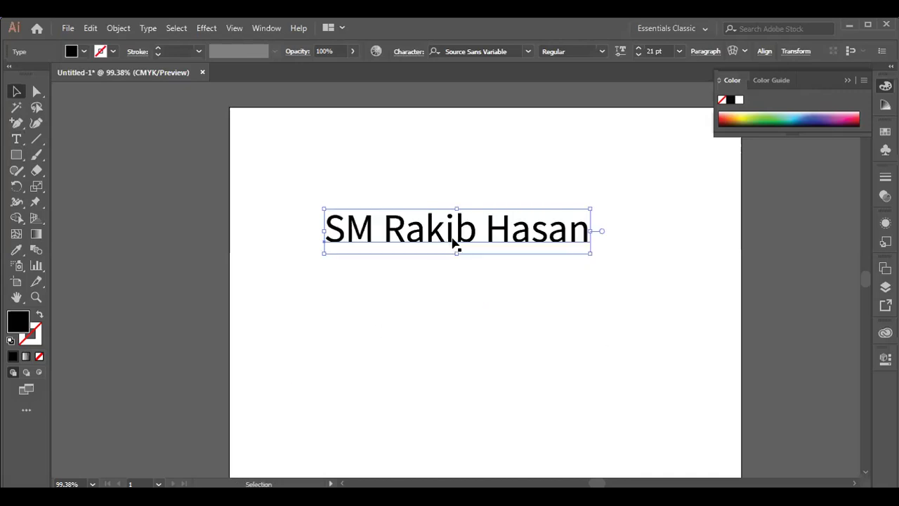
{"action": "left_click", "coordinate": [295, 260]}
{"action": "left_click", "coordinate": [39, 316]}
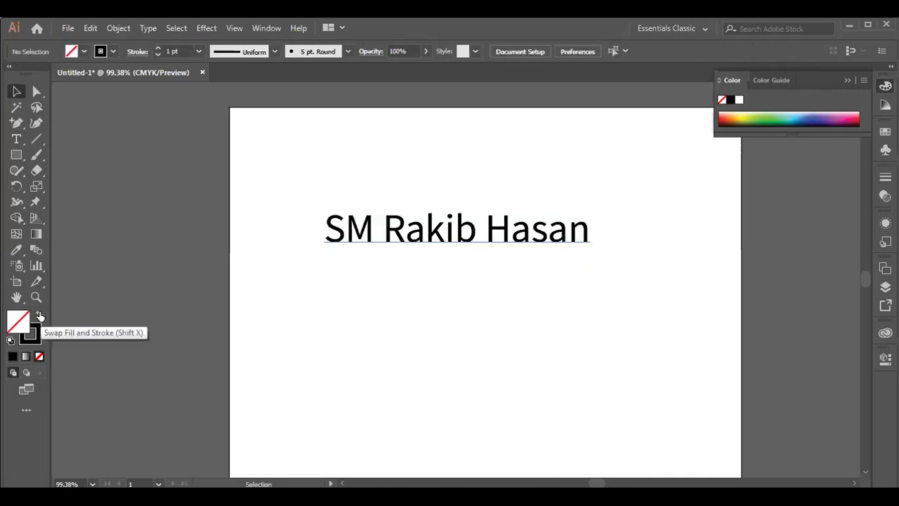
{"action": "left_click_drag", "start_coordinate": [318, 191], "coordinate": [621, 275]}
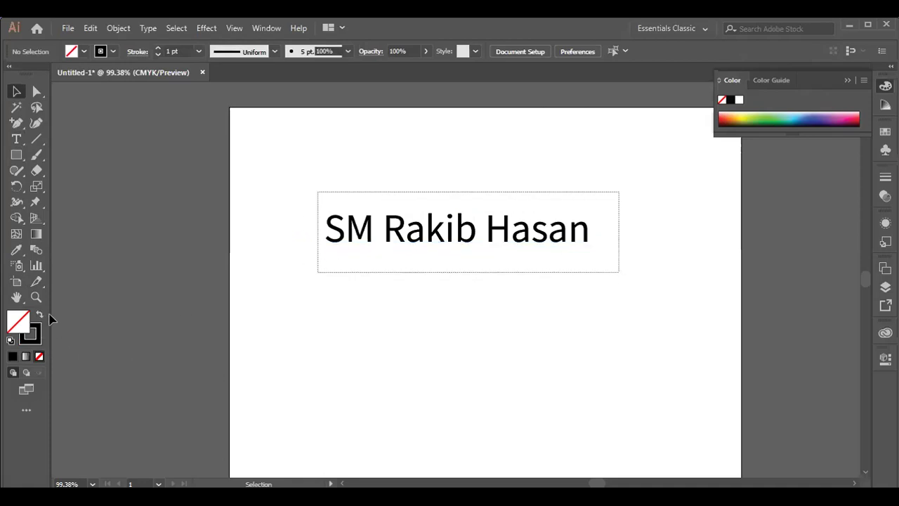
{"action": "left_click", "coordinate": [40, 315]}
{"action": "left_click", "coordinate": [39, 315]}
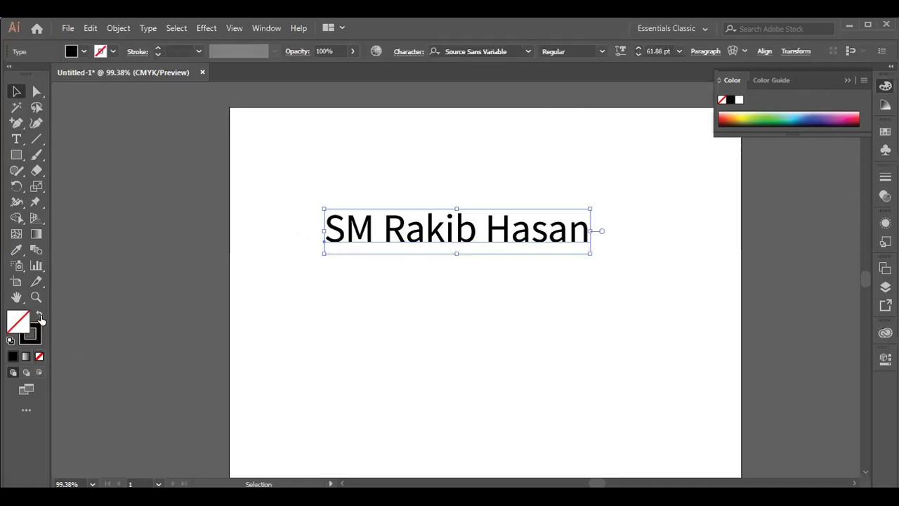
- Move the hollow name text lower on the artboard
{"action": "left_click", "coordinate": [272, 125]}
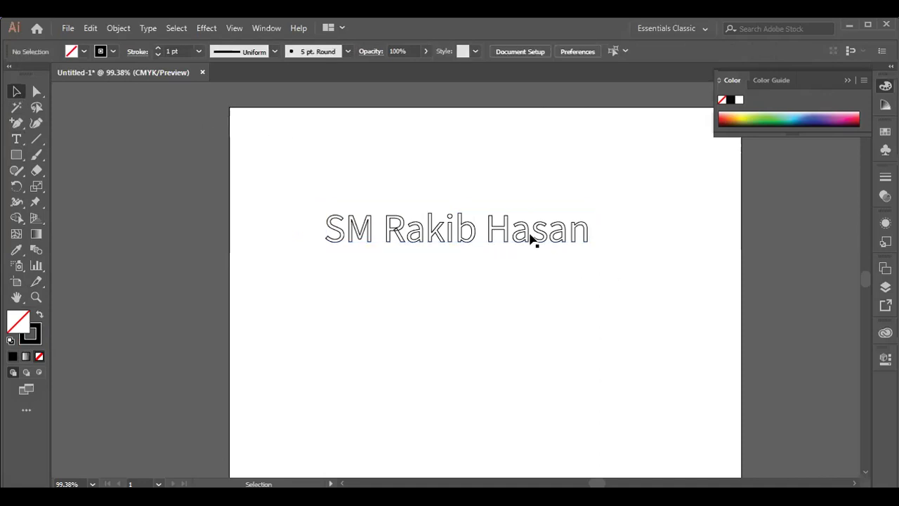
{"action": "left_click", "coordinate": [433, 234]}
{"action": "left_click_drag", "start_coordinate": [433, 234], "coordinate": [467, 280]}
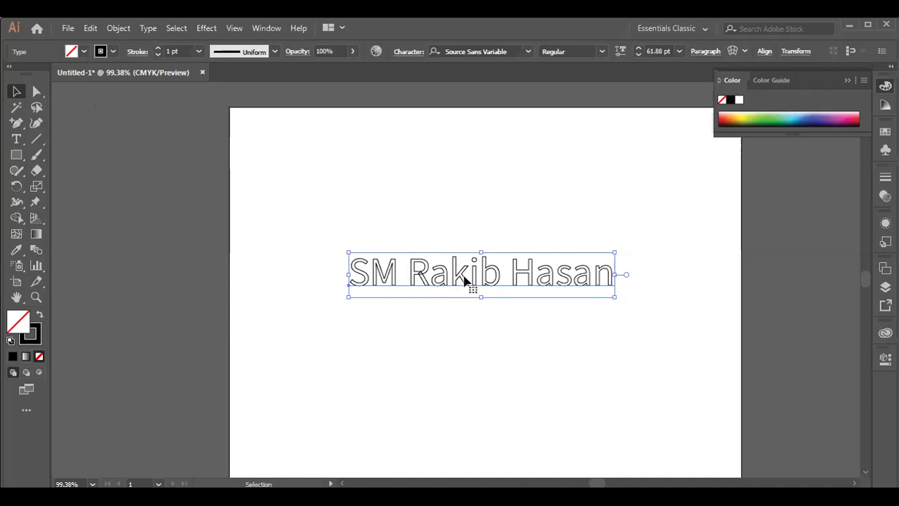
- Convert the name text to outlines, scale it to about 616 × 68 pt, and move it up-left
{"action": "right_click", "coordinate": [443, 268]}
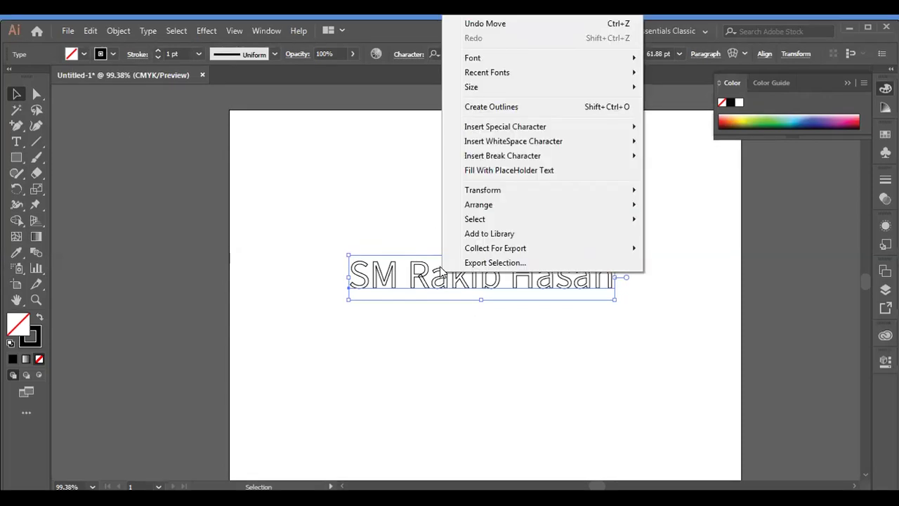
{"action": "left_click", "coordinate": [496, 107]}
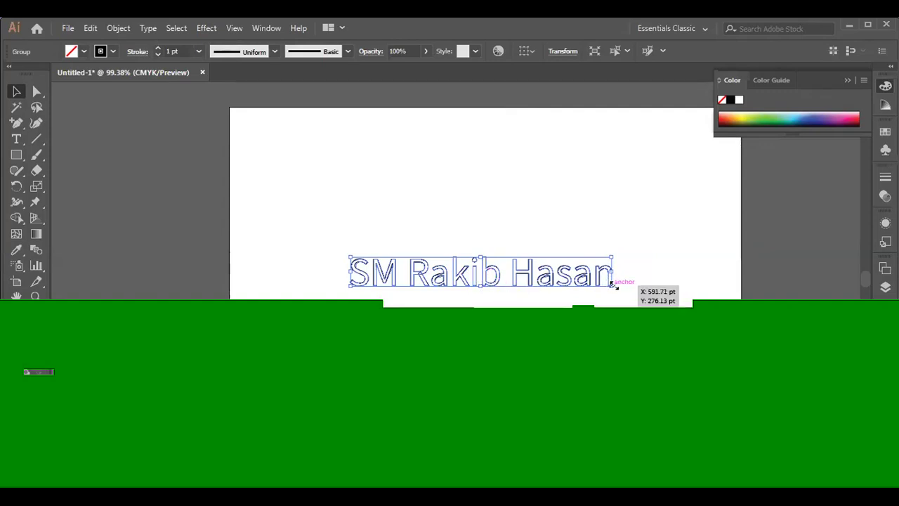
{"action": "left_click_drag", "start_coordinate": [611, 284], "coordinate": [749, 402]}
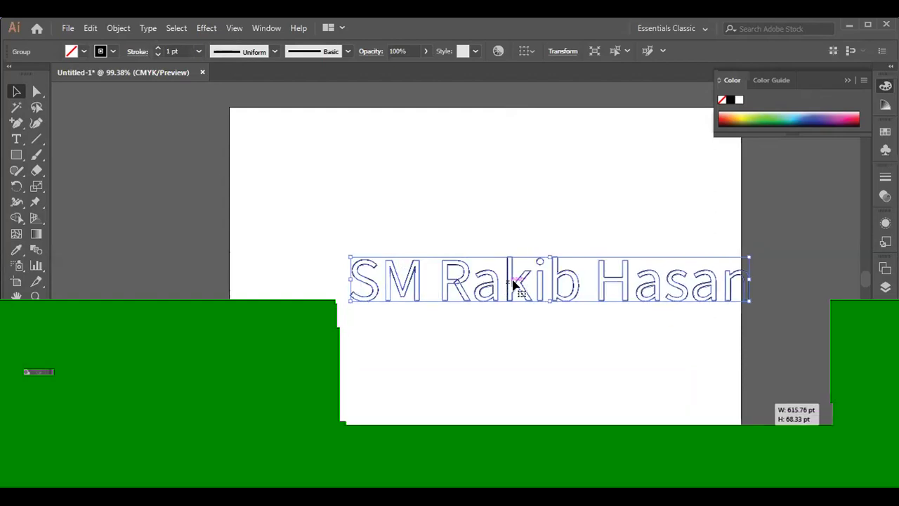
{"action": "left_click_drag", "start_coordinate": [516, 283], "coordinate": [410, 223]}
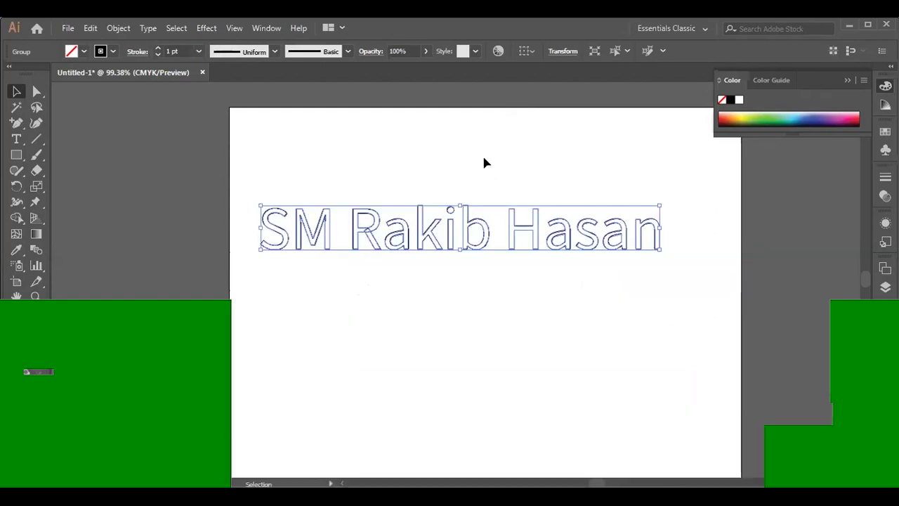
{"action": "left_click", "coordinate": [482, 149]}
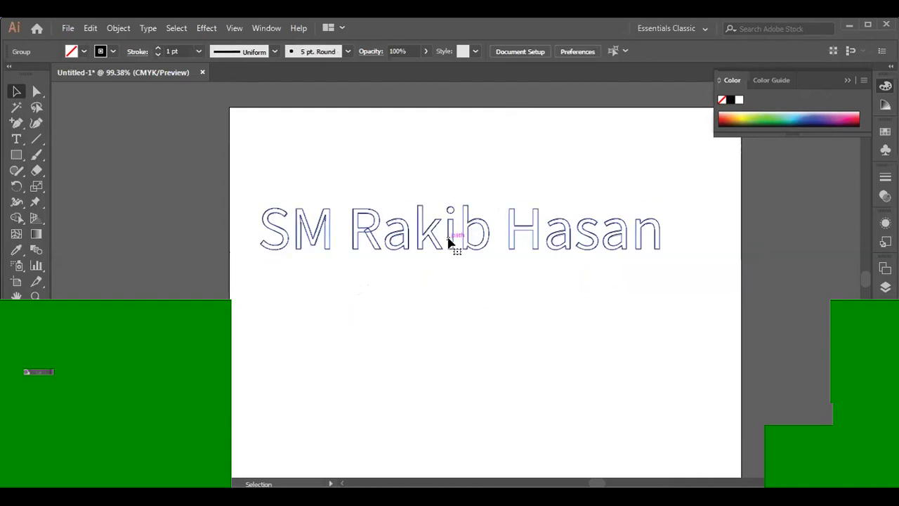
{"action": "left_click", "coordinate": [451, 240]}
- Ungroup the outlined name and drag the letter i down below the lettering
{"action": "right_click", "coordinate": [450, 241]}
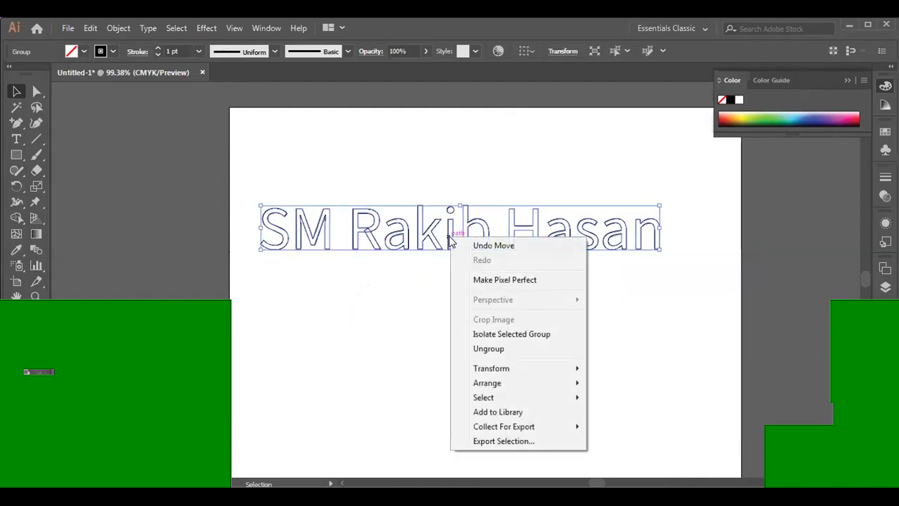
{"action": "left_click", "coordinate": [488, 347]}
{"action": "left_click", "coordinate": [448, 295]}
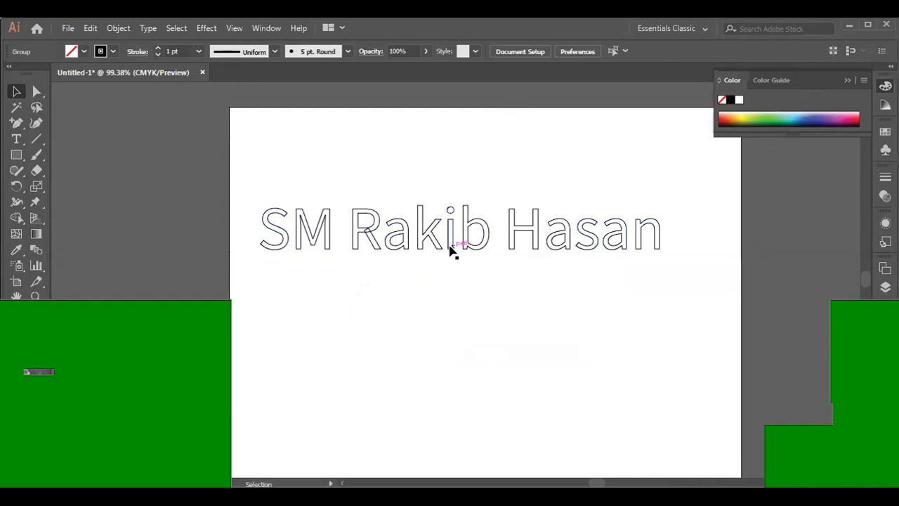
{"action": "left_click", "coordinate": [450, 240]}
{"action": "left_click_drag", "start_coordinate": [448, 234], "coordinate": [470, 336]}
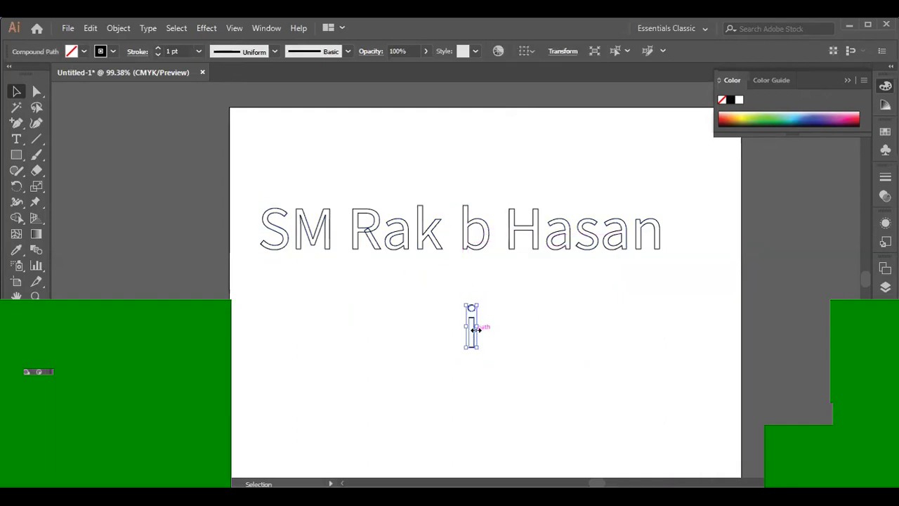
- Undo the i move and marquee-select all the letters of the name
{"action": "left_click", "coordinate": [595, 307]}
{"action": "left_click_drag", "start_coordinate": [455, 302], "coordinate": [559, 386]}
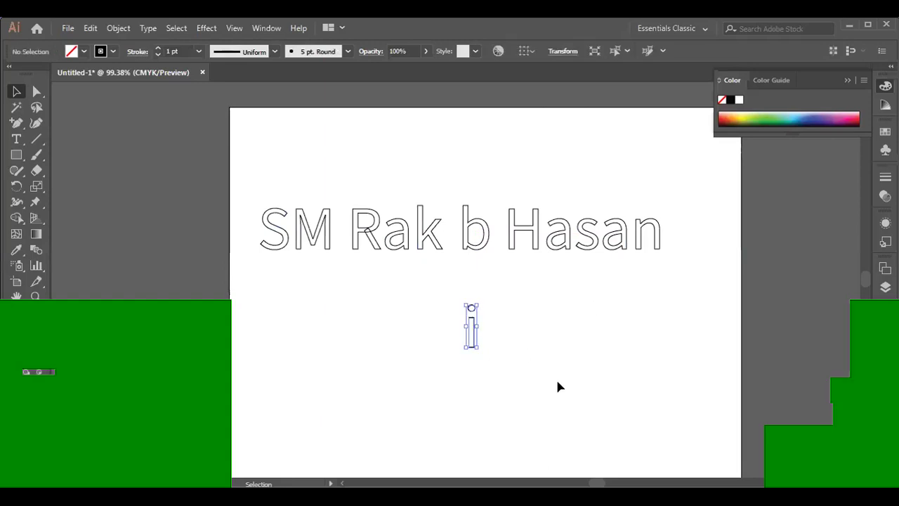
{"action": "key", "text": "ctrl+z"}
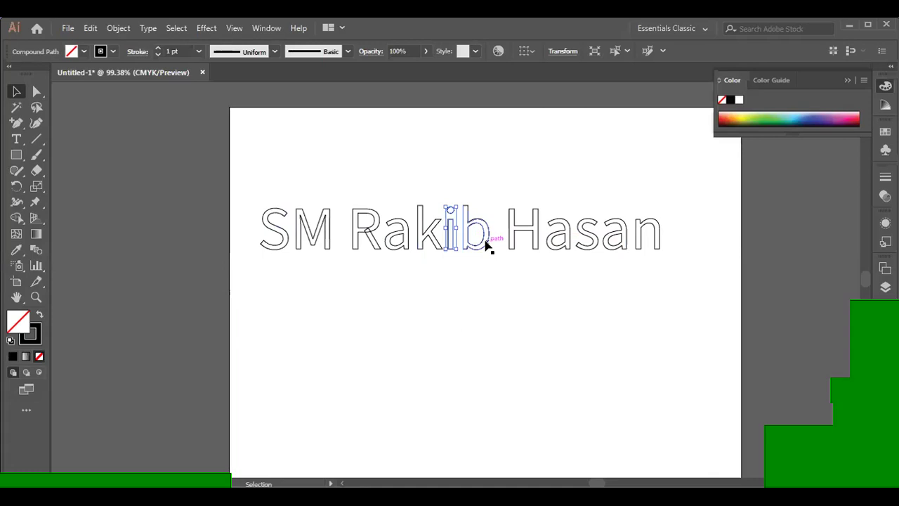
{"action": "left_click_drag", "start_coordinate": [458, 218], "coordinate": [453, 218]}
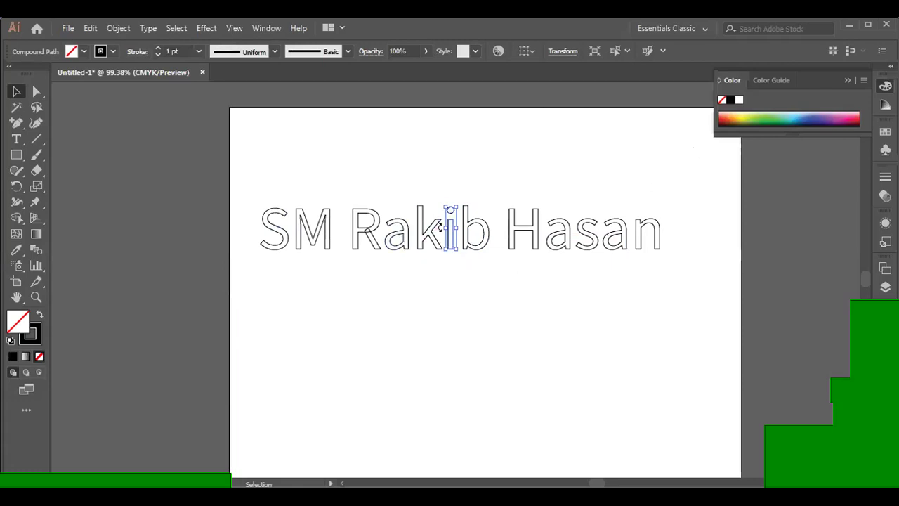
{"action": "left_click_drag", "start_coordinate": [254, 171], "coordinate": [700, 277]}
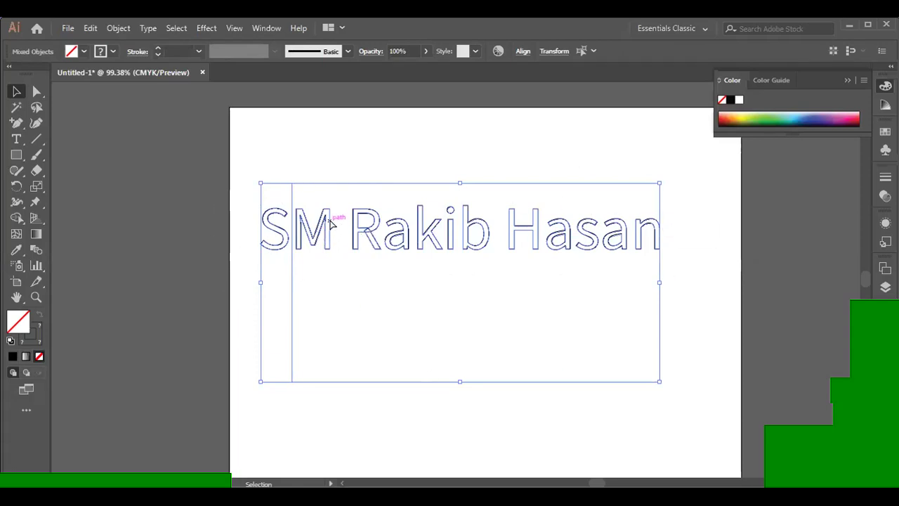
- Undo back to a single lettering group and select all its anchor points with Direct Selection
{"action": "key", "text": "ctrl+z"}
{"action": "key", "text": "a"}
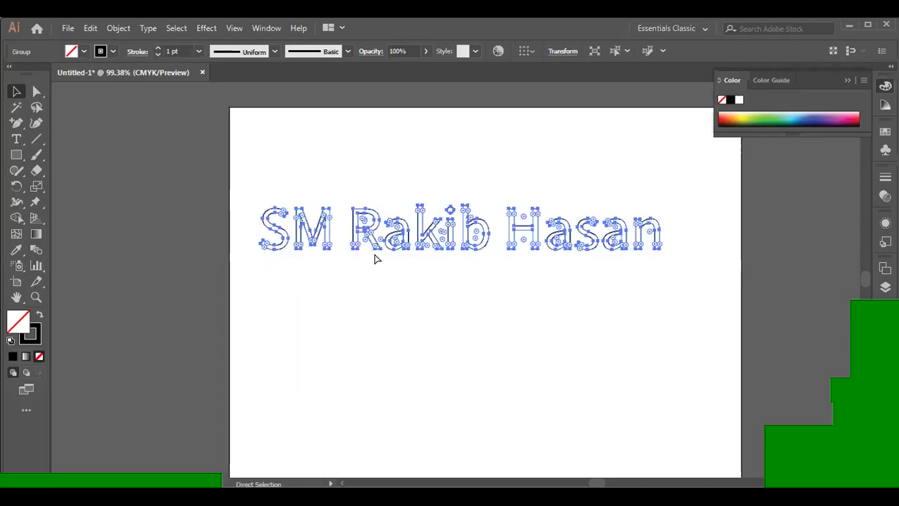
{"action": "key", "text": "v"}
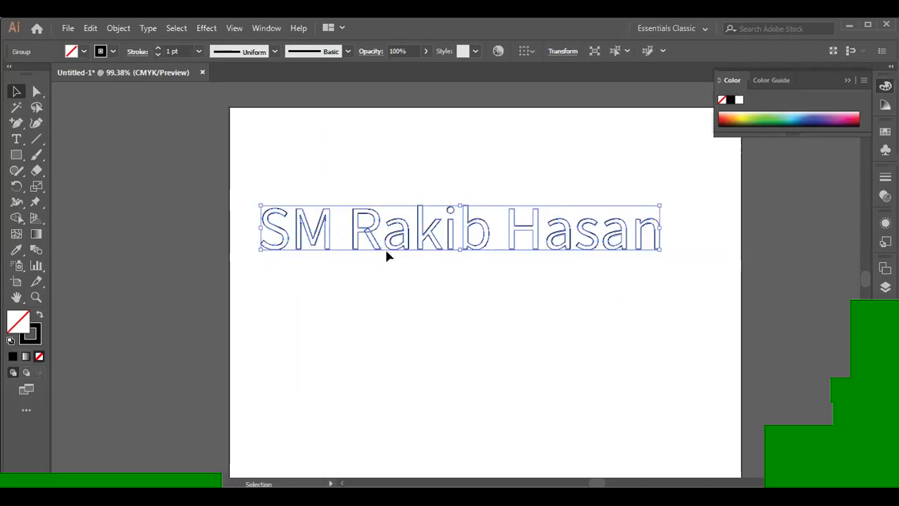
{"action": "key", "text": "a"}
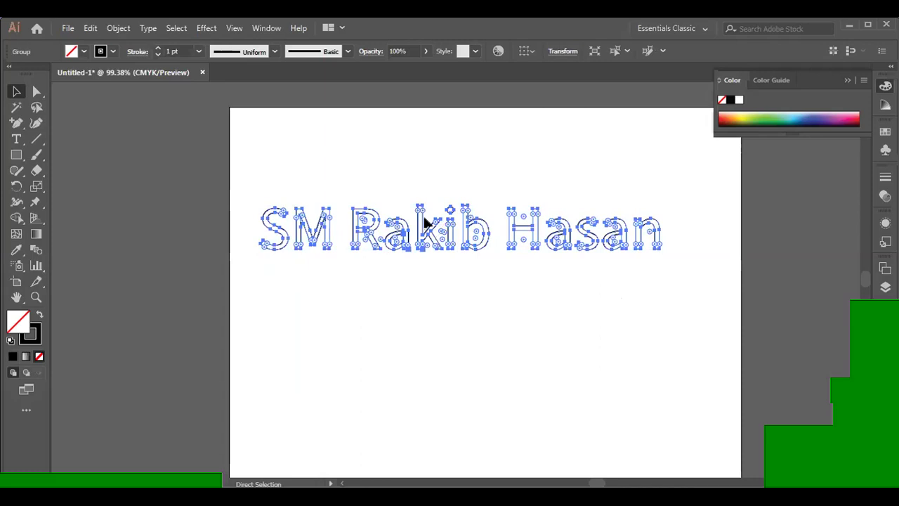
{"action": "left_click", "coordinate": [470, 200]}
{"action": "key", "text": "ctrl+a"}
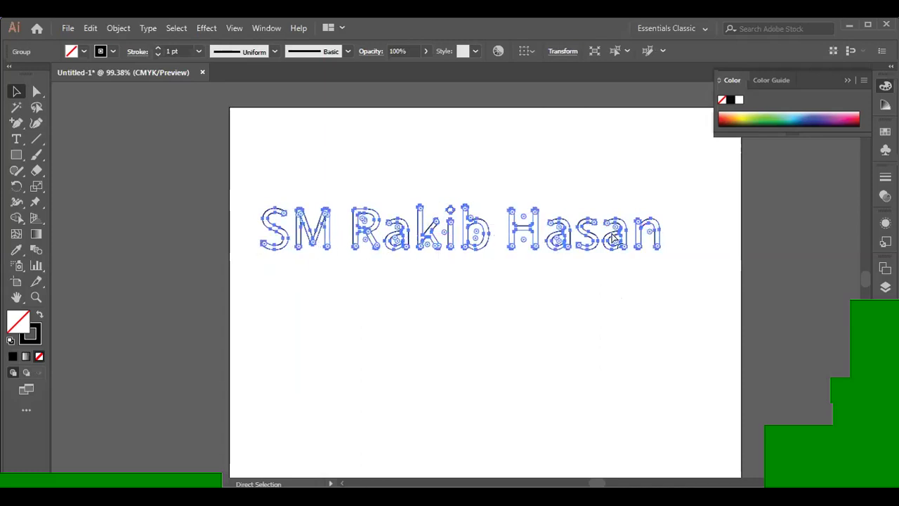
- Compare group-box and anchor-point views, then pick the Touch Type Tool from the type flyout
{"action": "key", "text": "v"}
{"action": "key", "text": "a"}
{"action": "key", "text": "v"}
{"action": "key", "text": "a"}
{"action": "key", "text": "v"}
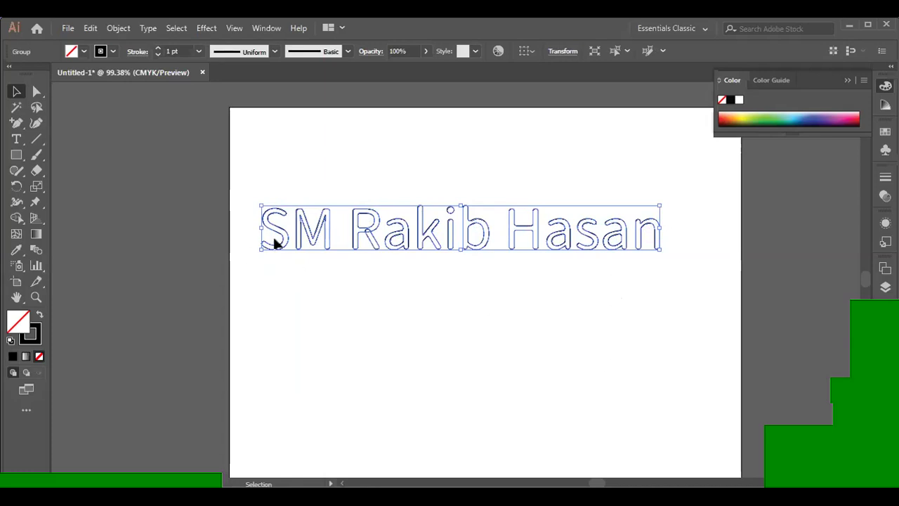
{"action": "key", "text": "a"}
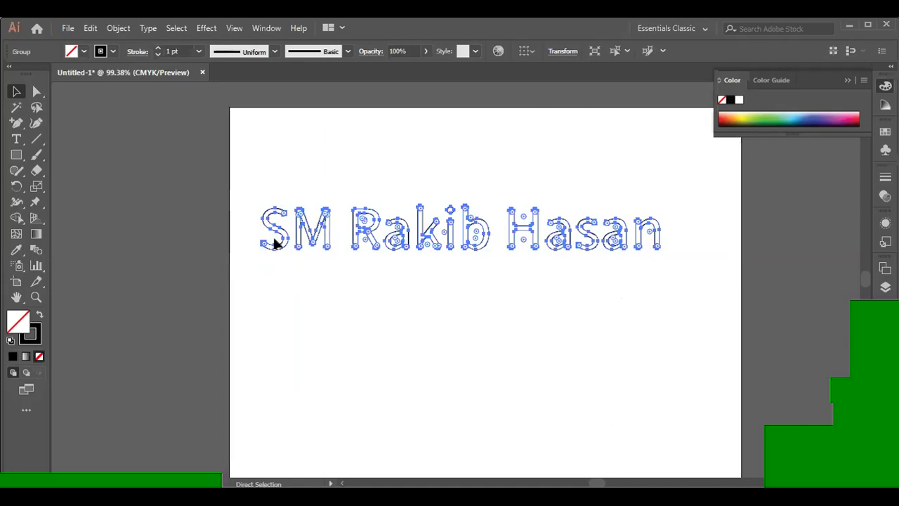
{"action": "key", "text": "v"}
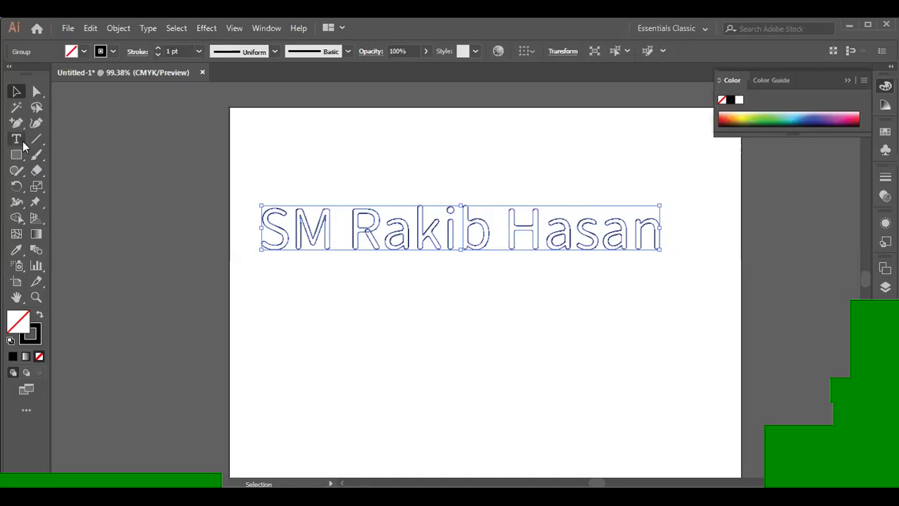
{"action": "left_click_drag", "start_coordinate": [16, 139], "coordinate": [93, 233]}
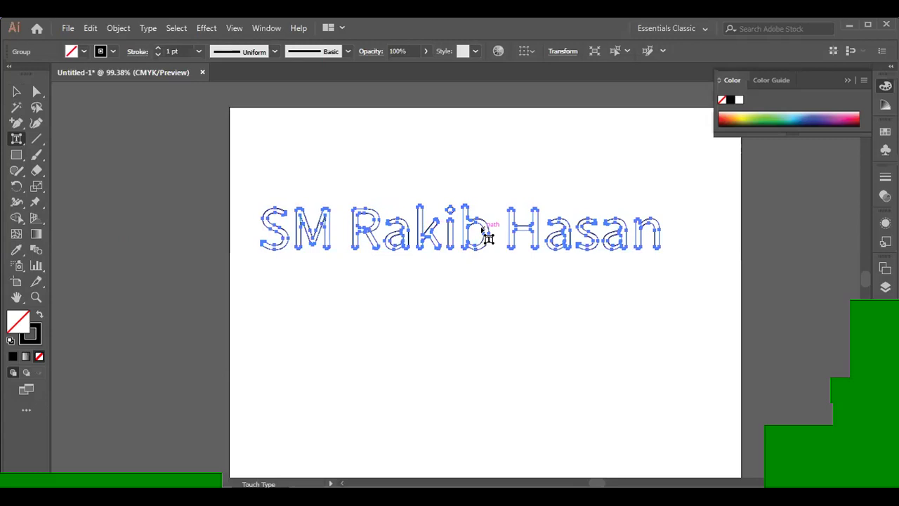
- Undo the recent outline changes so the name lettering is editable type again
{"action": "left_click", "coordinate": [16, 91]}
{"action": "left_click_drag", "start_coordinate": [253, 176], "coordinate": [693, 295]}
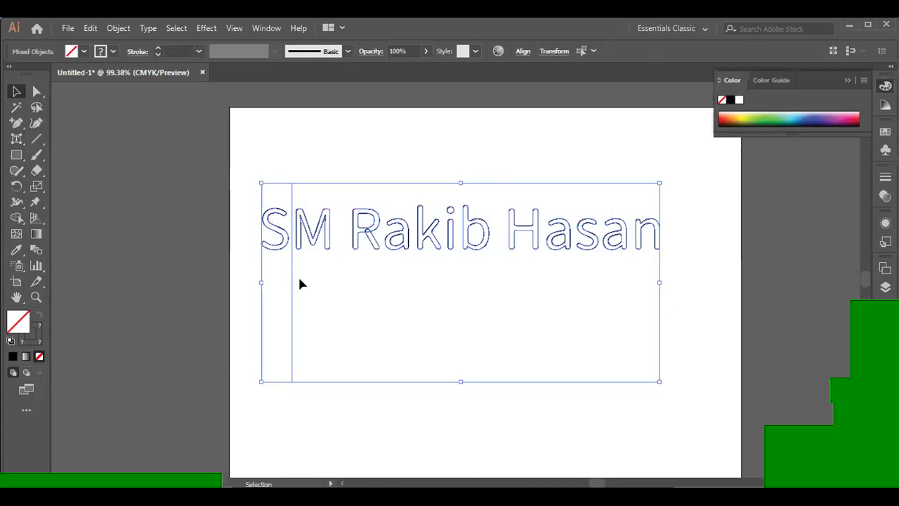
{"action": "left_click", "coordinate": [17, 139]}
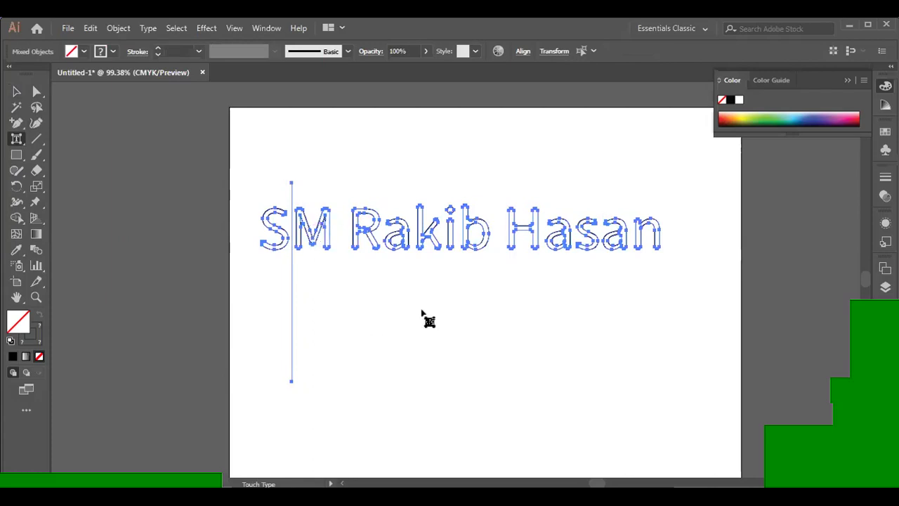
{"action": "key", "text": "ctrl+z"}
{"action": "key", "text": "ctrl+z"}
{"action": "key", "text": "ctrl+z"}
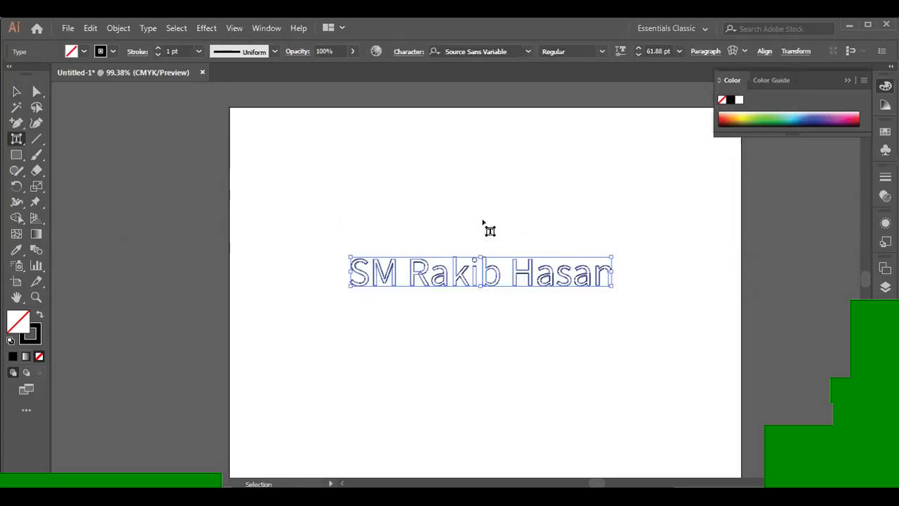
- Select the whole name text and delete it, leaving the artboard blank
{"action": "left_click", "coordinate": [752, 257]}
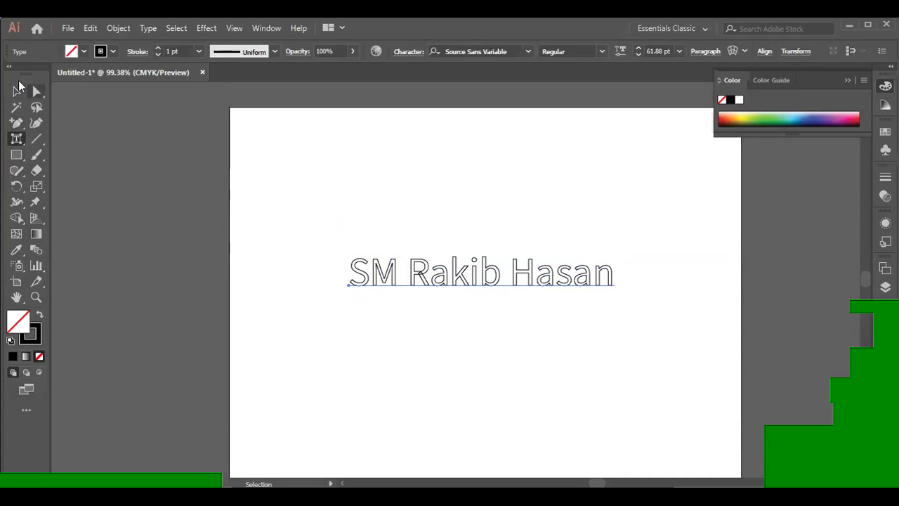
{"action": "left_click", "coordinate": [16, 92]}
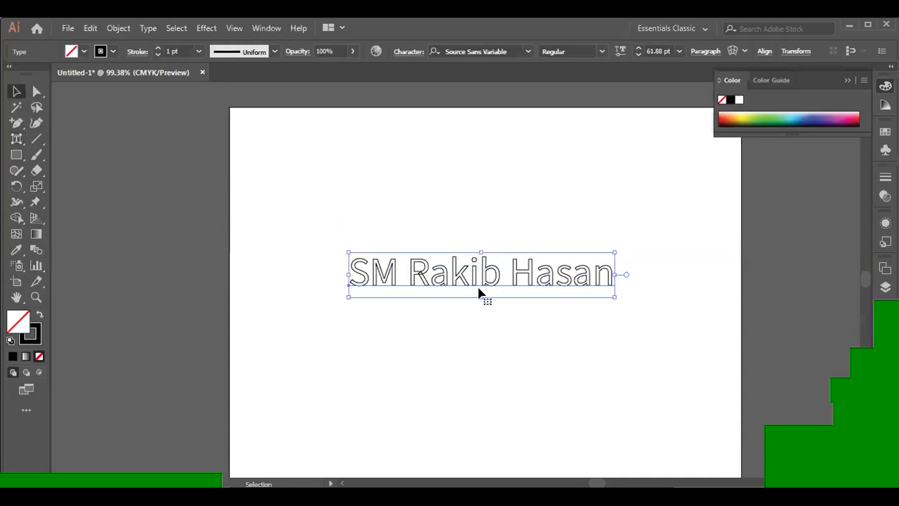
{"action": "key", "text": "Delete"}
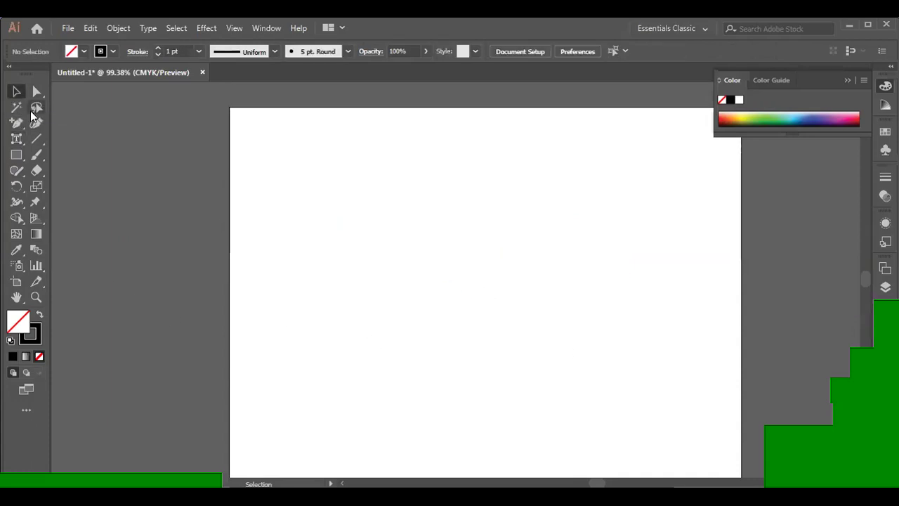
{"action": "left_click", "coordinate": [17, 139]}
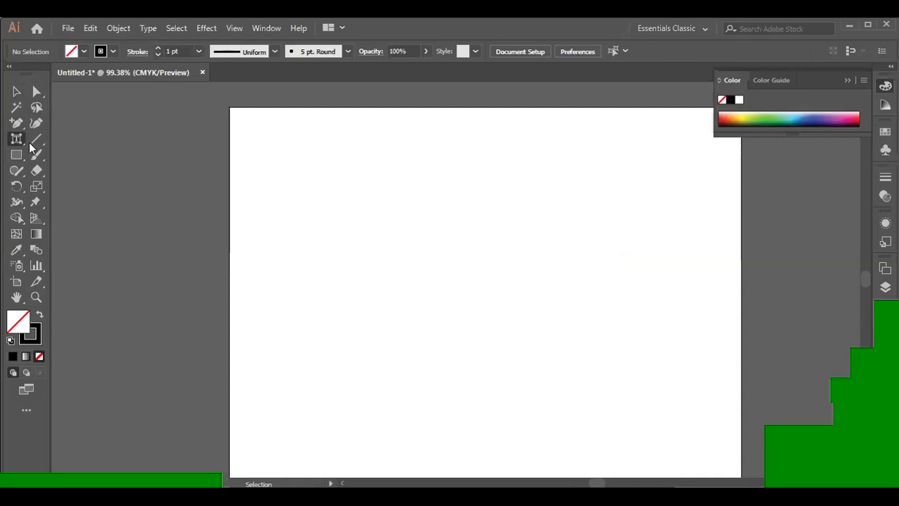
- Place Lorem ipsum placeholder point text near the top of the artboard
{"action": "left_click", "coordinate": [16, 139]}
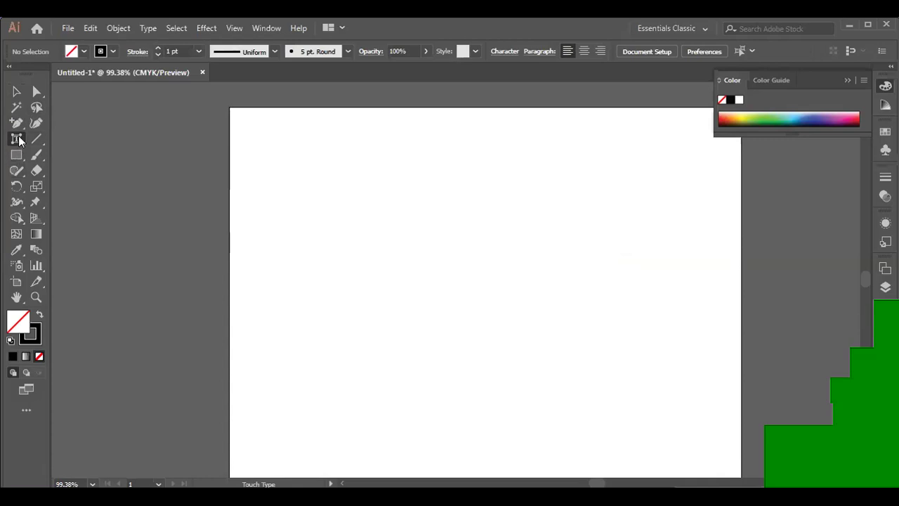
{"action": "left_click_drag", "start_coordinate": [18, 140], "coordinate": [49, 134]}
{"action": "left_click", "coordinate": [443, 182]}
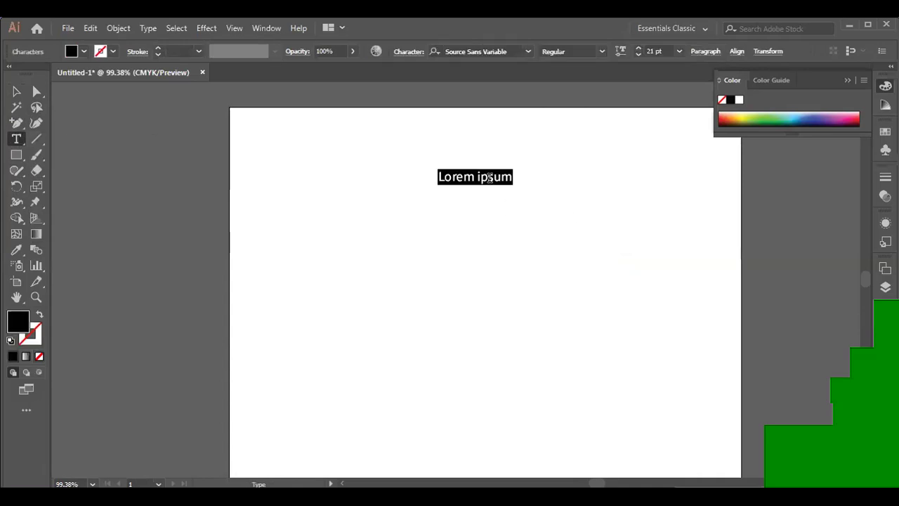
- Scale the Lorem ipsum text up to about 110 pt and shift it left
{"action": "left_click", "coordinate": [16, 91]}
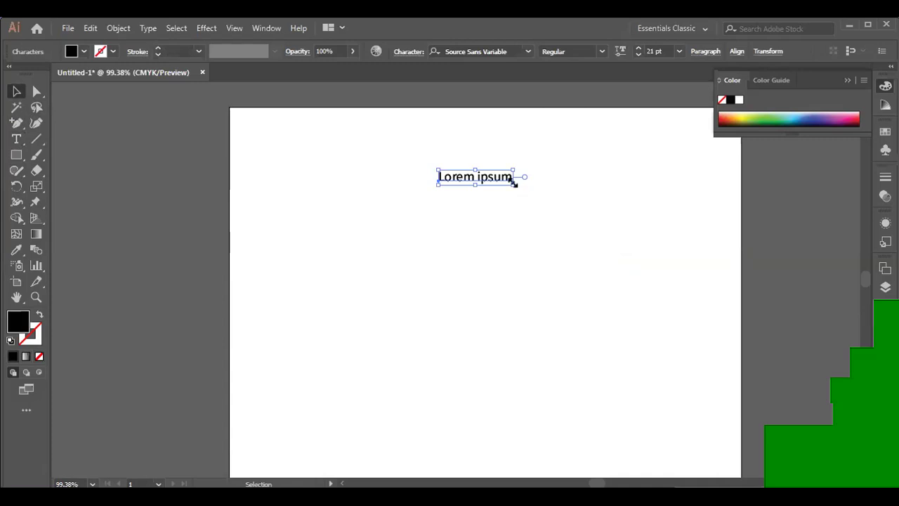
{"action": "left_click_drag", "start_coordinate": [514, 183], "coordinate": [691, 221]}
{"action": "left_click_drag", "start_coordinate": [598, 205], "coordinate": [500, 211]}
{"action": "left_click_drag", "start_coordinate": [598, 226], "coordinate": [744, 337]}
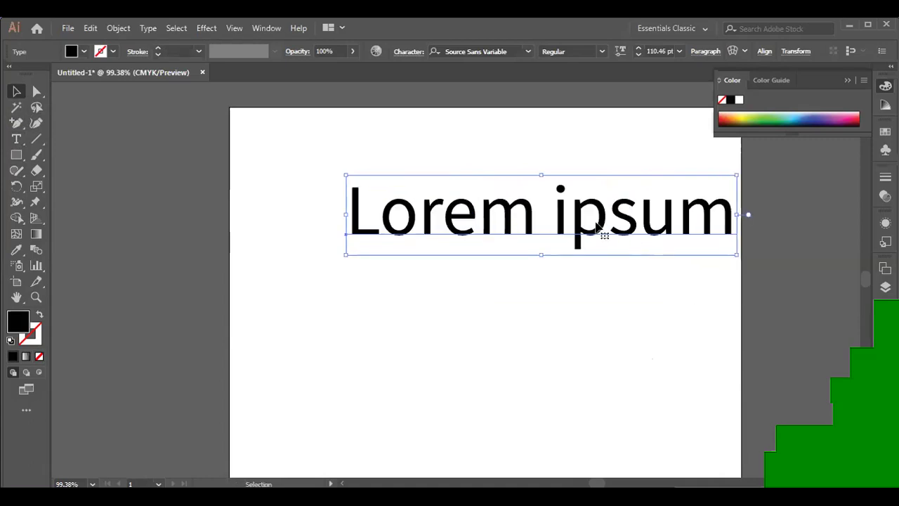
{"action": "left_click_drag", "start_coordinate": [599, 224], "coordinate": [527, 227]}
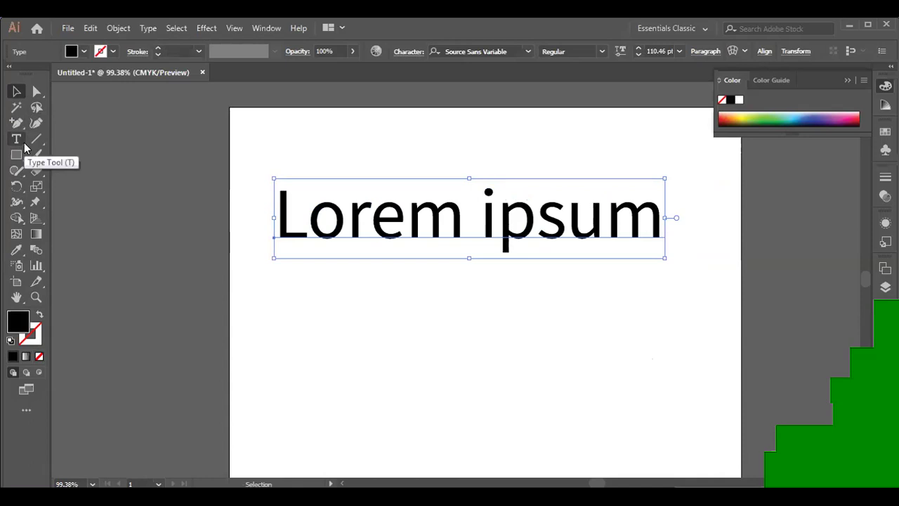
- With Touch Type, shrink the m of Lorem to about 72% and raise it slightly
{"action": "left_click", "coordinate": [24, 142]}
{"action": "left_click", "coordinate": [80, 235]}
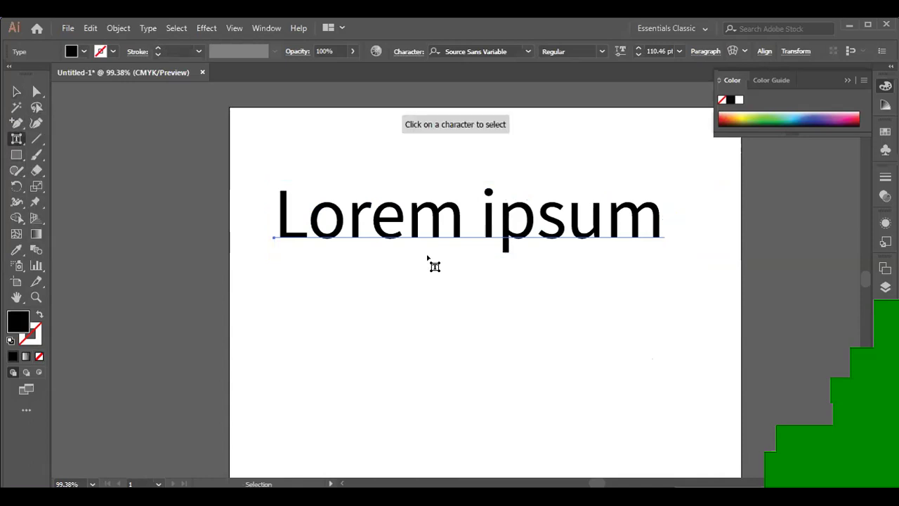
{"action": "left_click", "coordinate": [459, 238]}
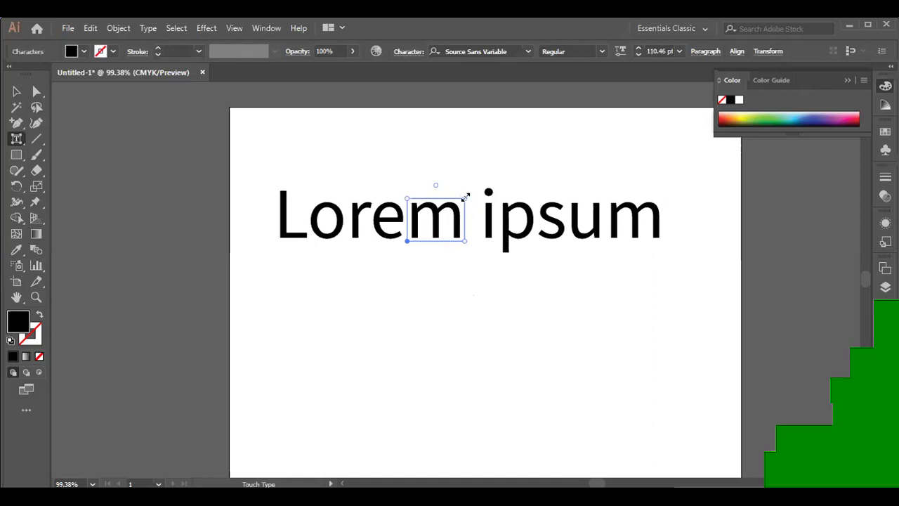
{"action": "left_click_drag", "start_coordinate": [465, 196], "coordinate": [452, 209]}
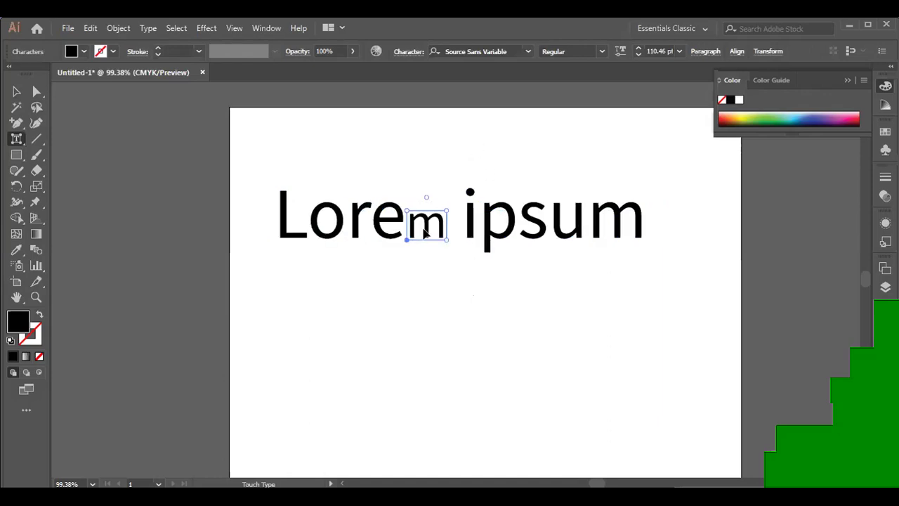
{"action": "left_click_drag", "start_coordinate": [428, 225], "coordinate": [433, 225]}
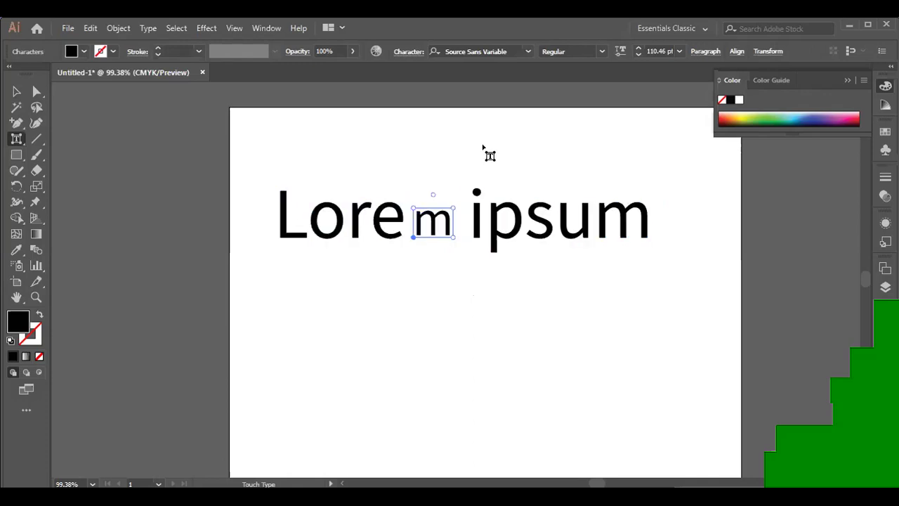
- Tilt the p of ipsum slightly with Touch Type (Shift+T)
{"action": "left_click", "coordinate": [17, 140]}
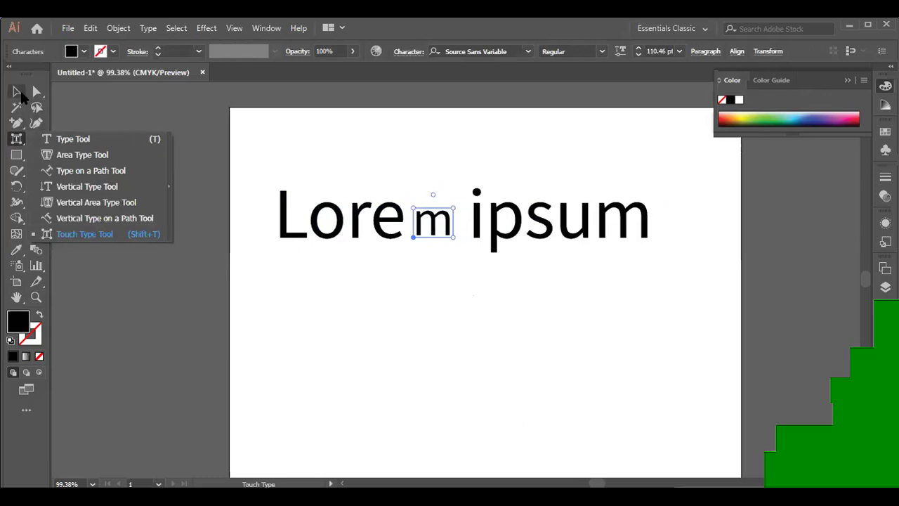
{"action": "left_click", "coordinate": [21, 96]}
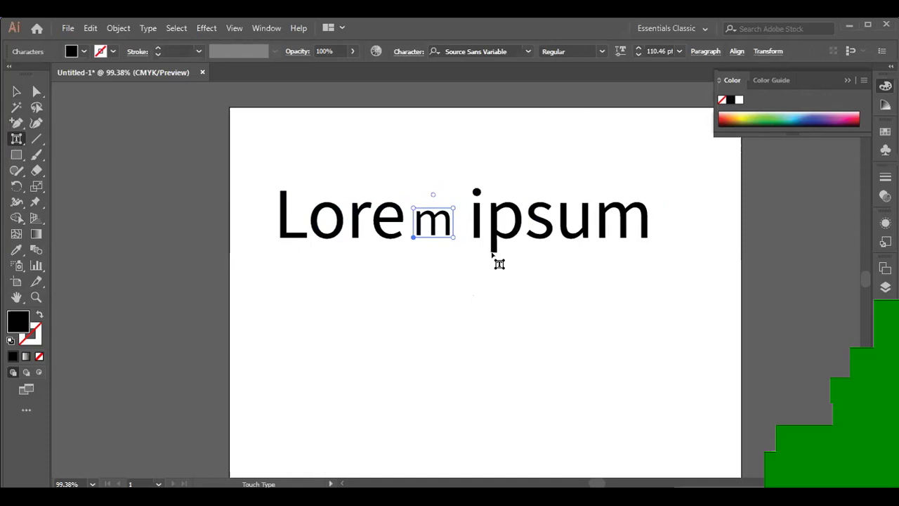
{"action": "left_click", "coordinate": [17, 91]}
{"action": "key", "text": "shift+t"}
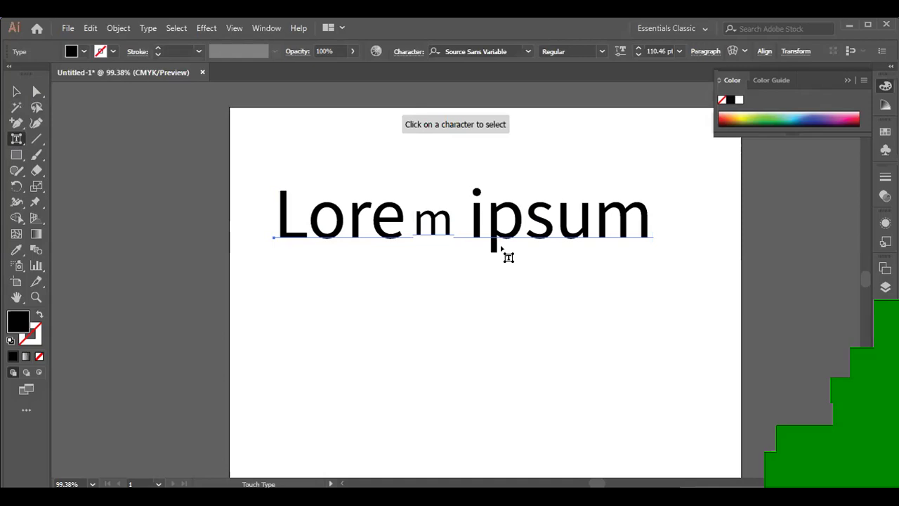
{"action": "left_click", "coordinate": [506, 238]}
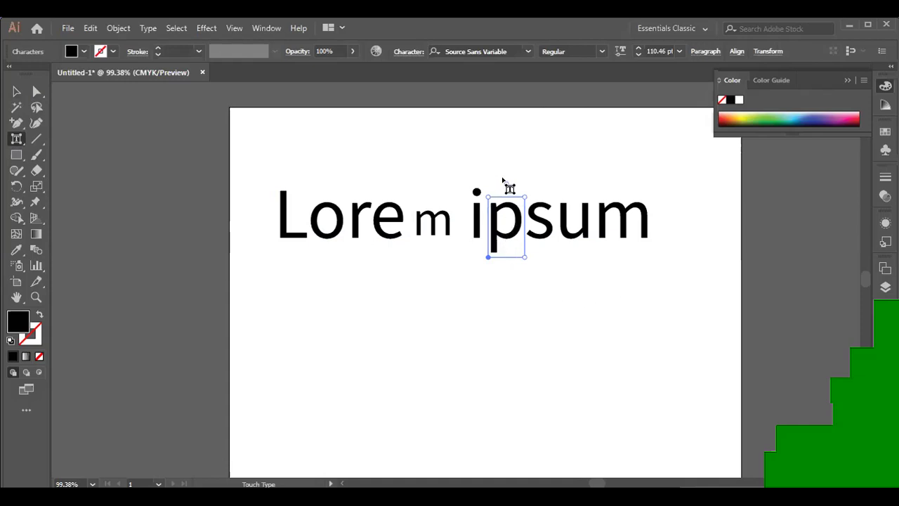
{"action": "left_click_drag", "start_coordinate": [506, 187], "coordinate": [524, 166]}
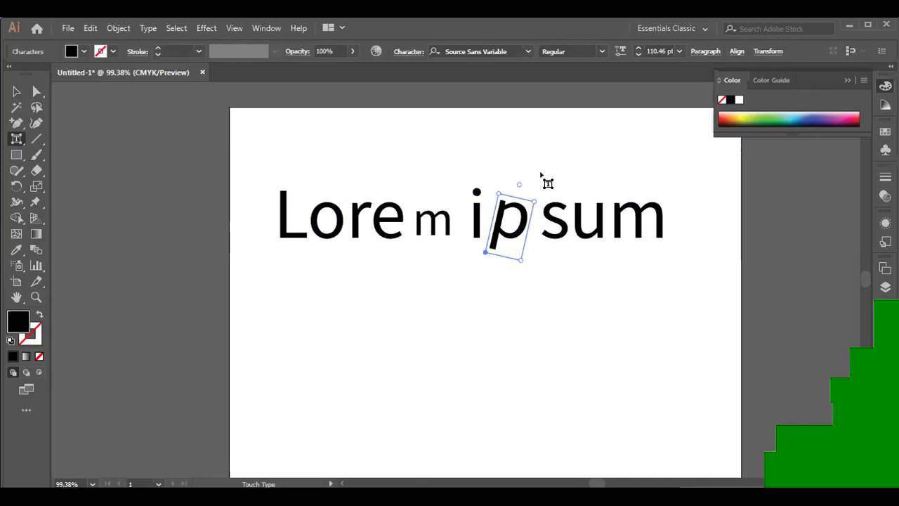
{"action": "left_click", "coordinate": [16, 92]}
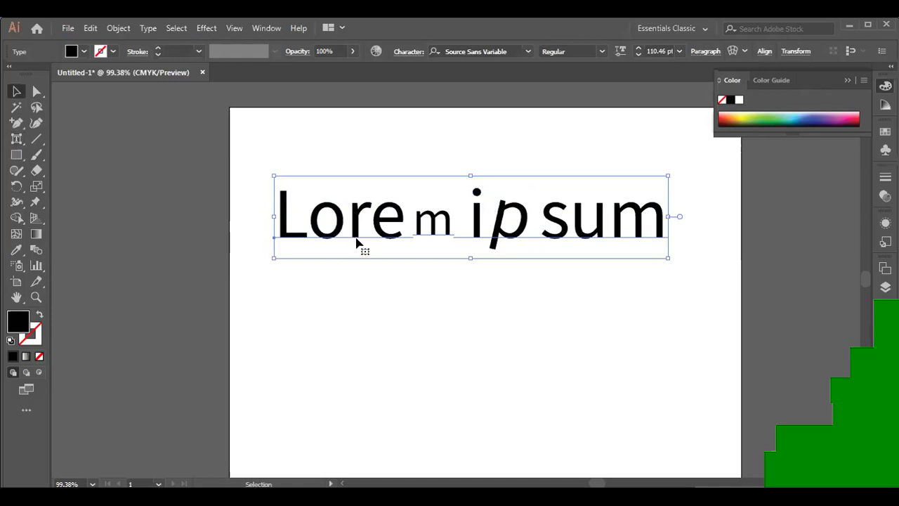
- Rotate the r and the o of Lorem individually with Touch Type
{"action": "left_click", "coordinate": [16, 139]}
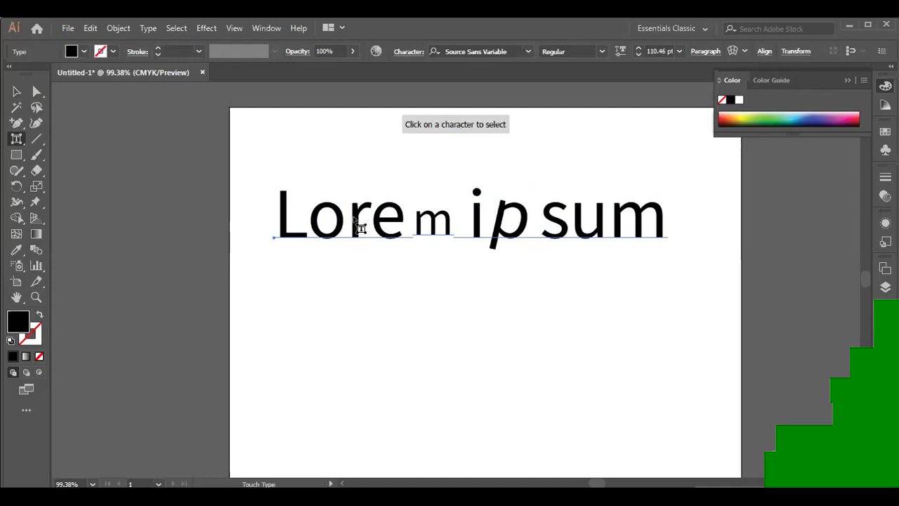
{"action": "left_click", "coordinate": [357, 222]}
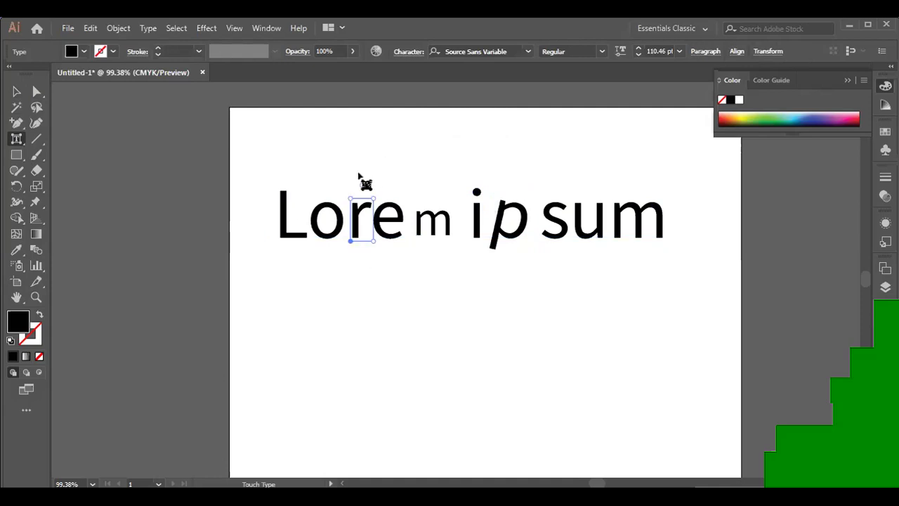
{"action": "left_click_drag", "start_coordinate": [363, 182], "coordinate": [359, 242]}
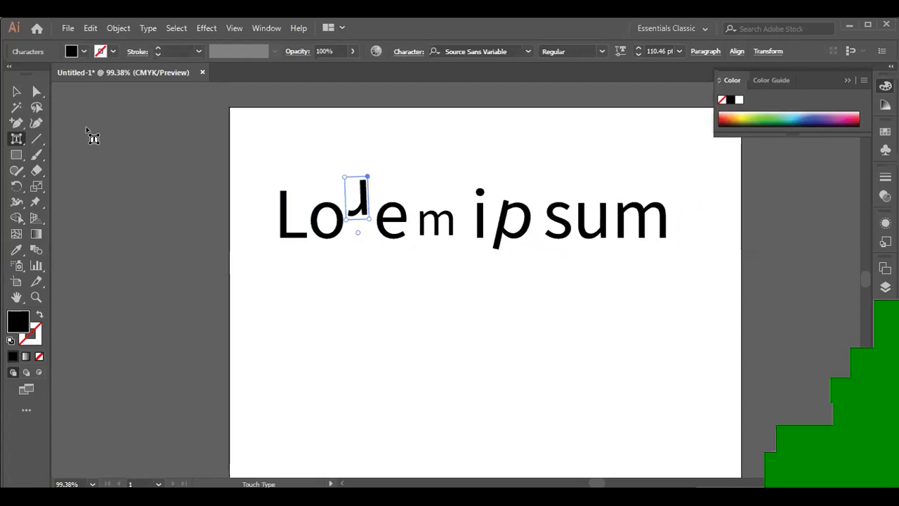
{"action": "left_click", "coordinate": [15, 92]}
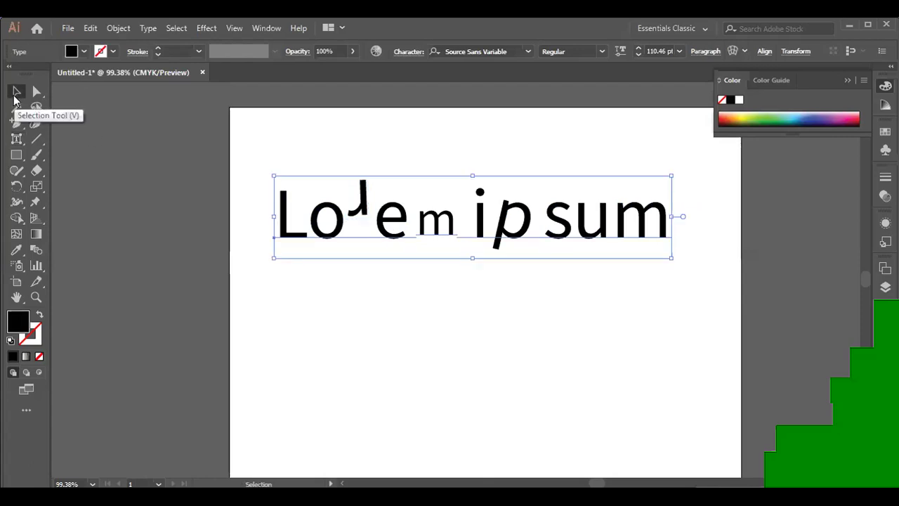
{"action": "left_click", "coordinate": [16, 138]}
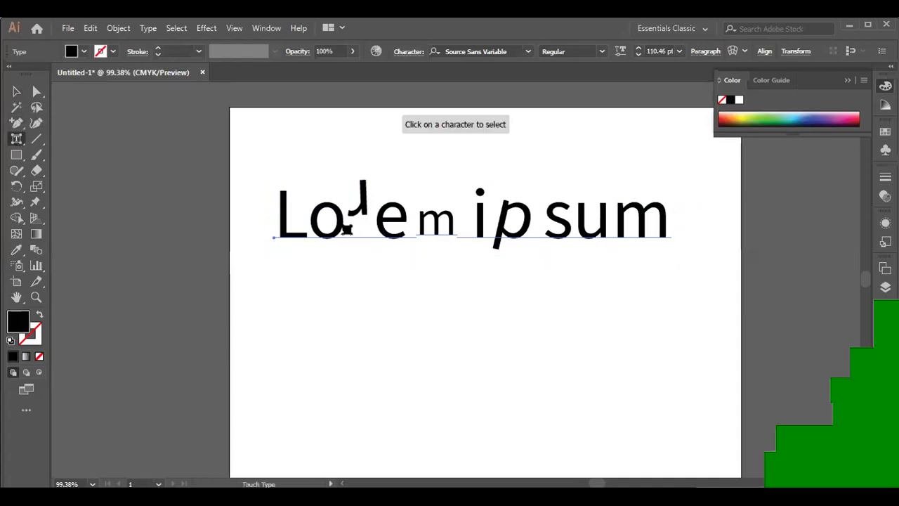
{"action": "left_click", "coordinate": [342, 229]}
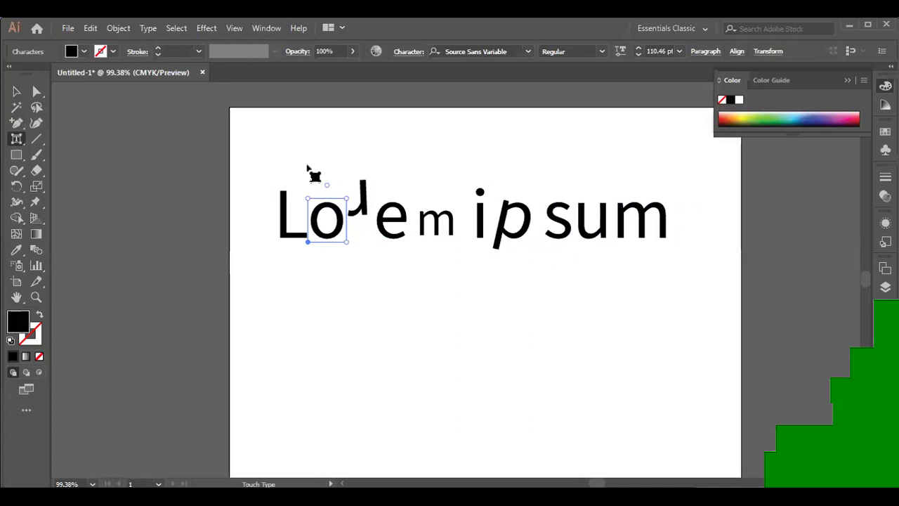
{"action": "left_click_drag", "start_coordinate": [326, 185], "coordinate": [346, 188]}
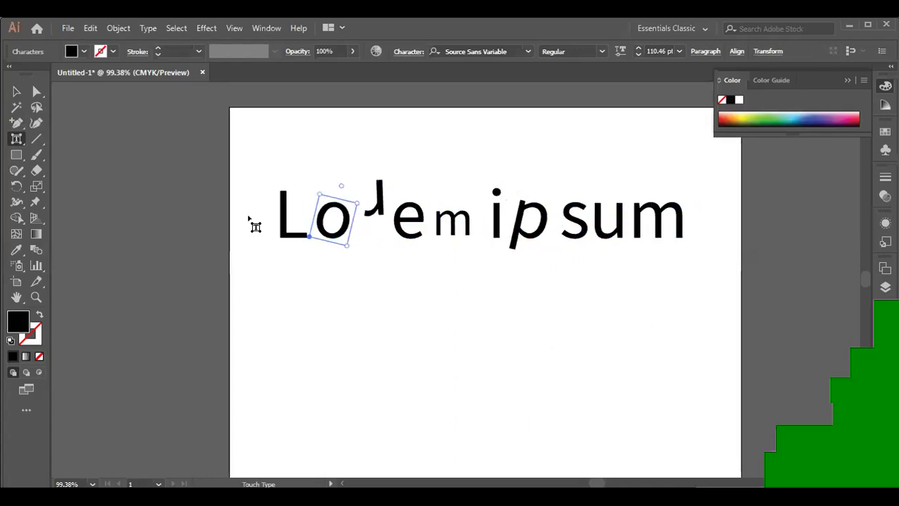
- Enlarge the capital L, rotate the s about 45 degrees and tilt the p further
{"action": "left_click", "coordinate": [288, 218]}
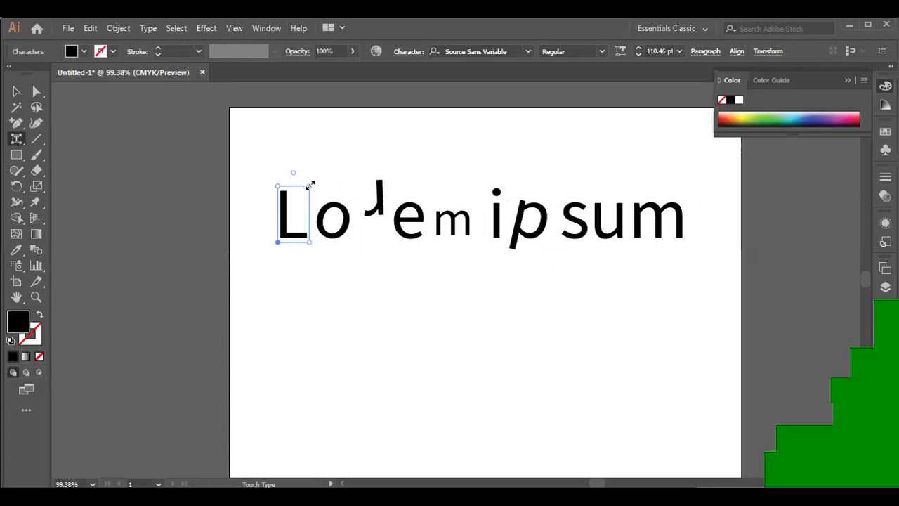
{"action": "left_click_drag", "start_coordinate": [311, 184], "coordinate": [344, 135]}
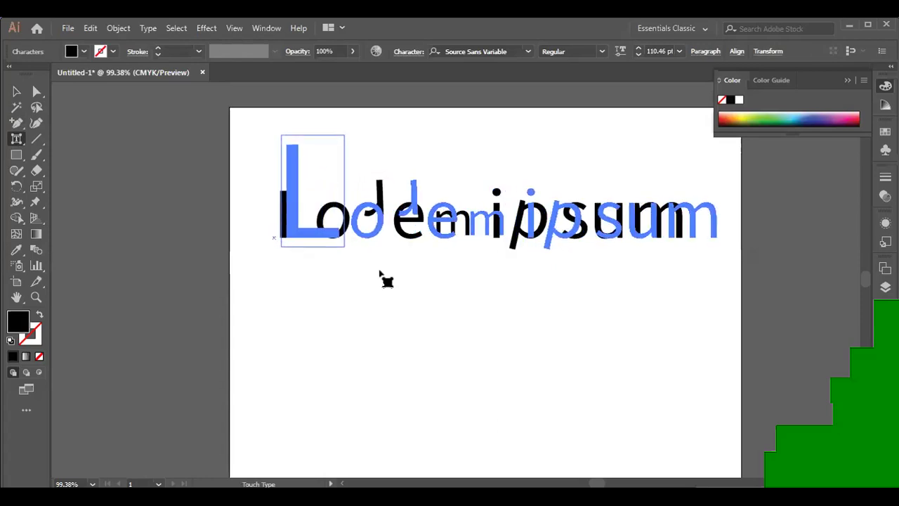
{"action": "left_click", "coordinate": [617, 229]}
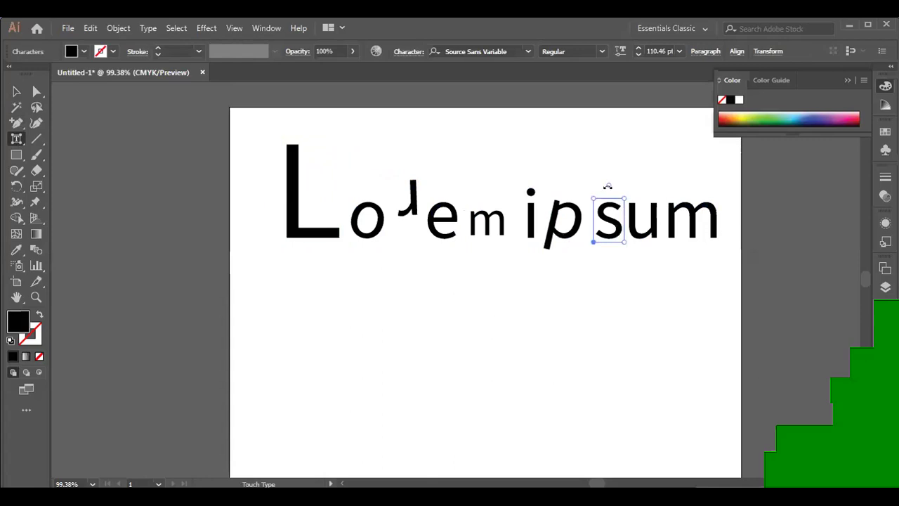
{"action": "left_click_drag", "start_coordinate": [611, 185], "coordinate": [593, 194]}
{"action": "left_click", "coordinate": [581, 224]}
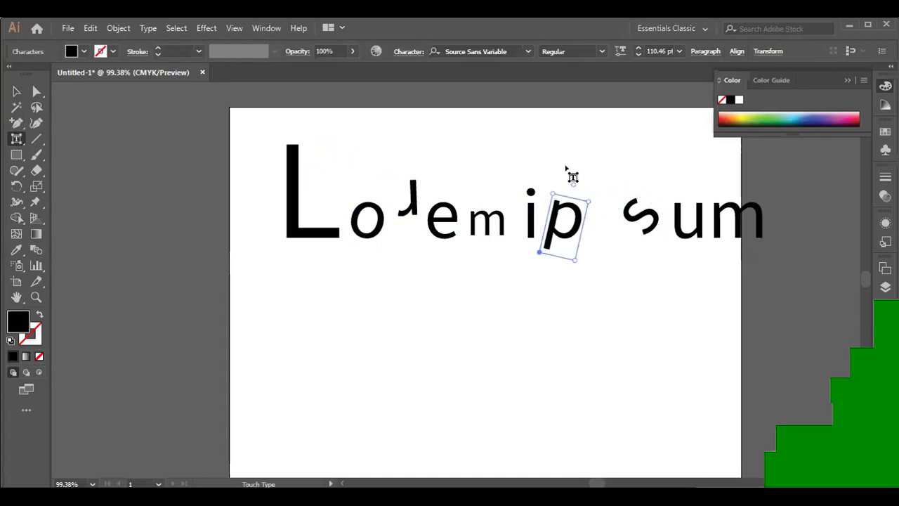
{"action": "left_click_drag", "start_coordinate": [573, 183], "coordinate": [583, 205]}
{"action": "left_click", "coordinate": [461, 349]}
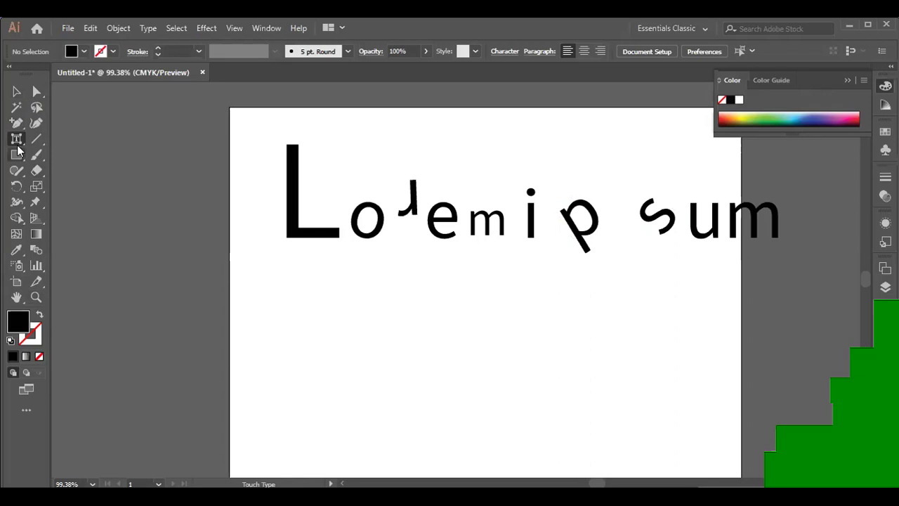
{"action": "left_click_drag", "start_coordinate": [19, 141], "coordinate": [66, 140]}
- Add a new text object reading a2b2 below the heading
{"action": "left_click", "coordinate": [383, 331]}
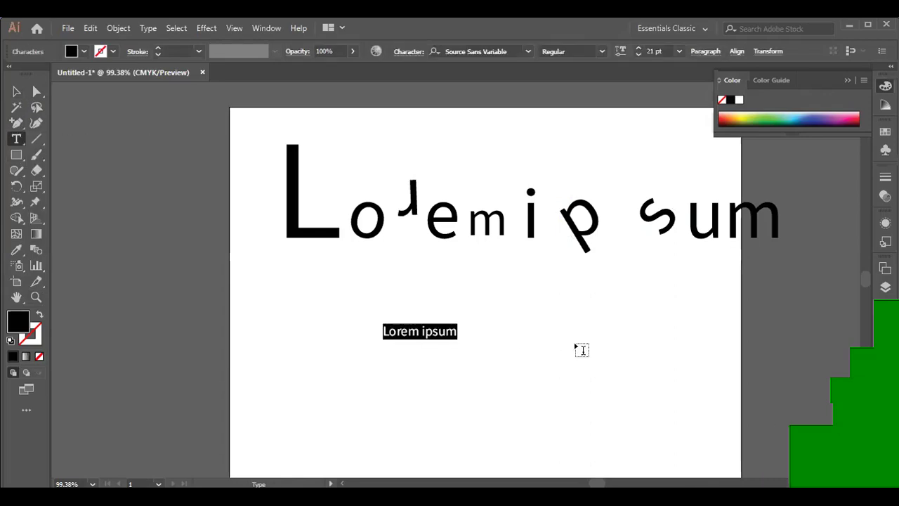
{"action": "key", "text": "BackSpace"}
{"action": "type", "text": "a2"}
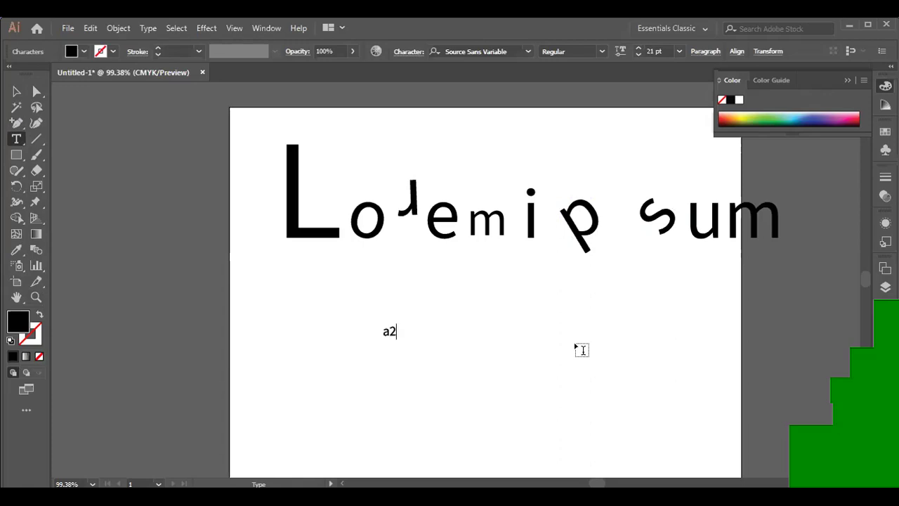
{"action": "type", "text": "b2"}
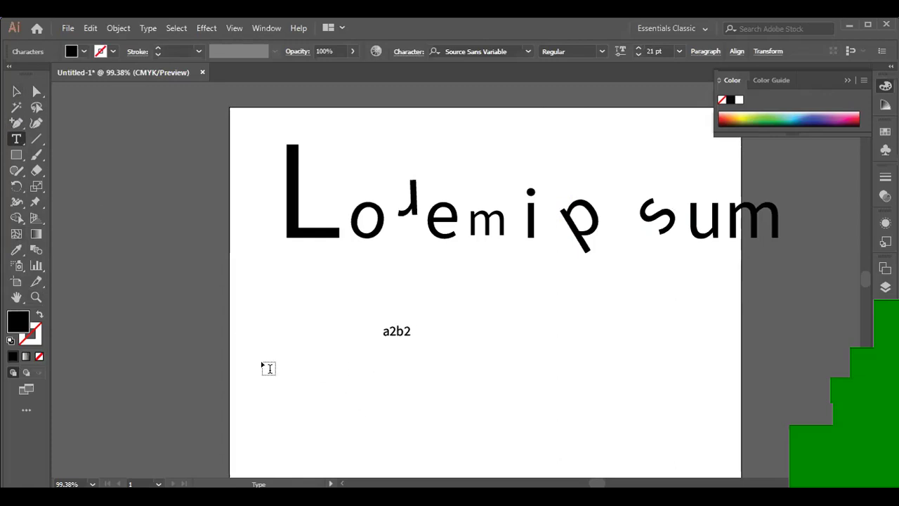
- With Touch Type, raise the first 2 of a2b2 above the baseline
{"action": "left_click", "coordinate": [13, 141]}
{"action": "left_click", "coordinate": [79, 235]}
{"action": "left_click", "coordinate": [397, 337]}
{"action": "left_click", "coordinate": [399, 339]}
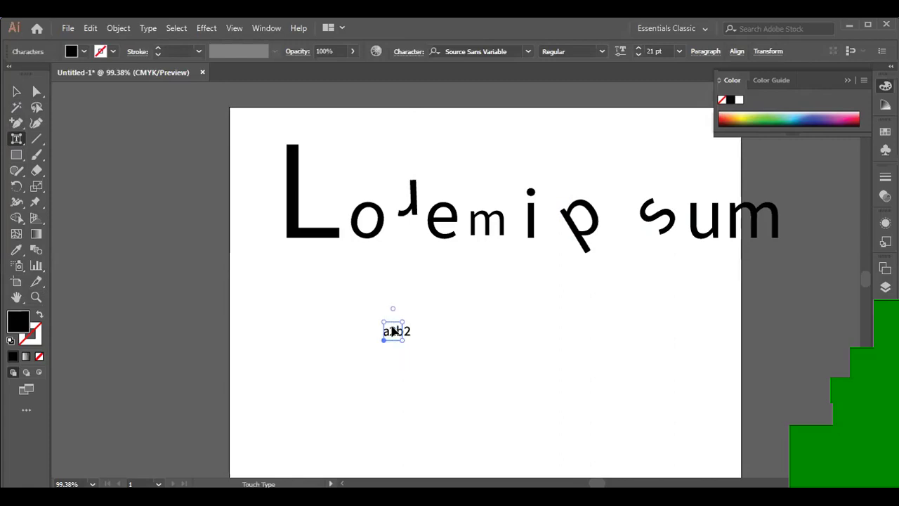
{"action": "left_click_drag", "start_coordinate": [393, 328], "coordinate": [393, 316]}
{"action": "left_click", "coordinate": [354, 340]}
- Enlarge the a2b2 text about four times with the Selection Tool
{"action": "left_click", "coordinate": [16, 91]}
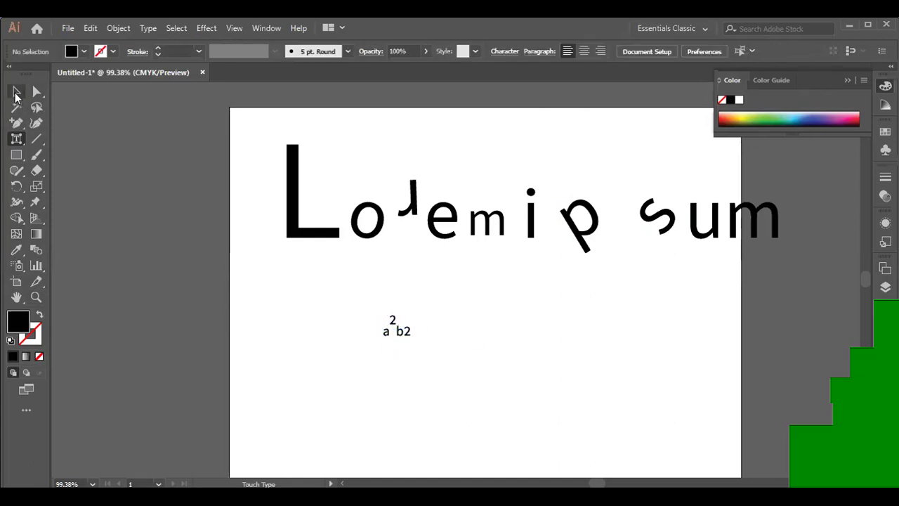
{"action": "left_click_drag", "start_coordinate": [375, 290], "coordinate": [513, 387]}
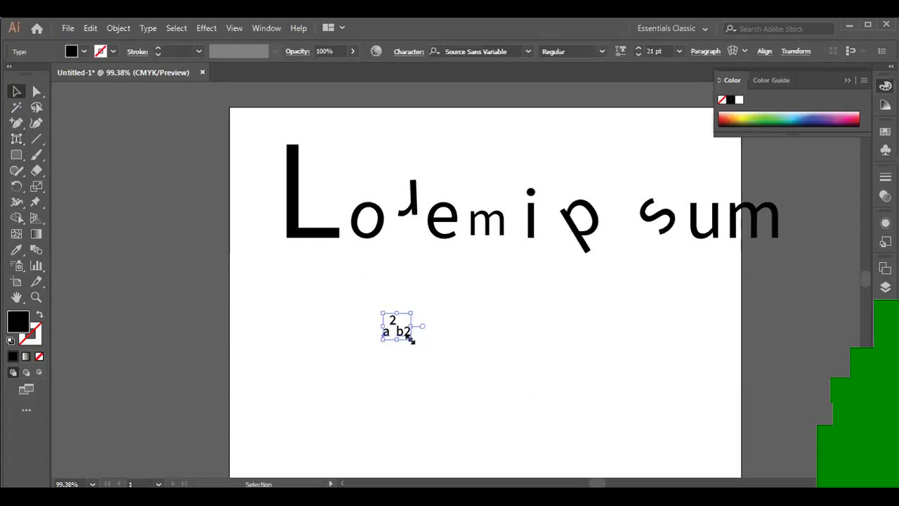
{"action": "left_click_drag", "start_coordinate": [410, 337], "coordinate": [598, 323]}
{"action": "scroll", "coordinate": [598, 323], "scroll_direction": "down", "scroll_amount": 1}
{"action": "scroll", "coordinate": [599, 331], "scroll_direction": "down", "scroll_amount": 3}
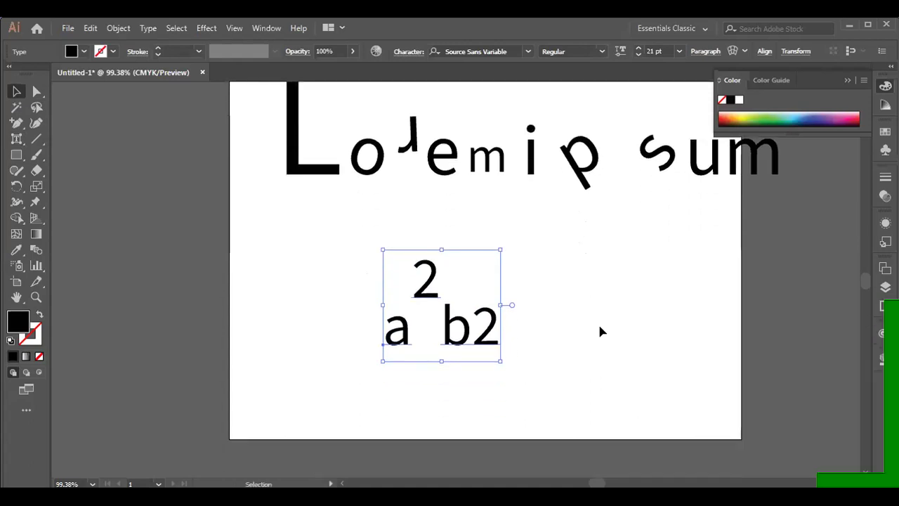
- Lower the raised 2 closer to the a and shrink it to about 72%
{"action": "left_click", "coordinate": [16, 138]}
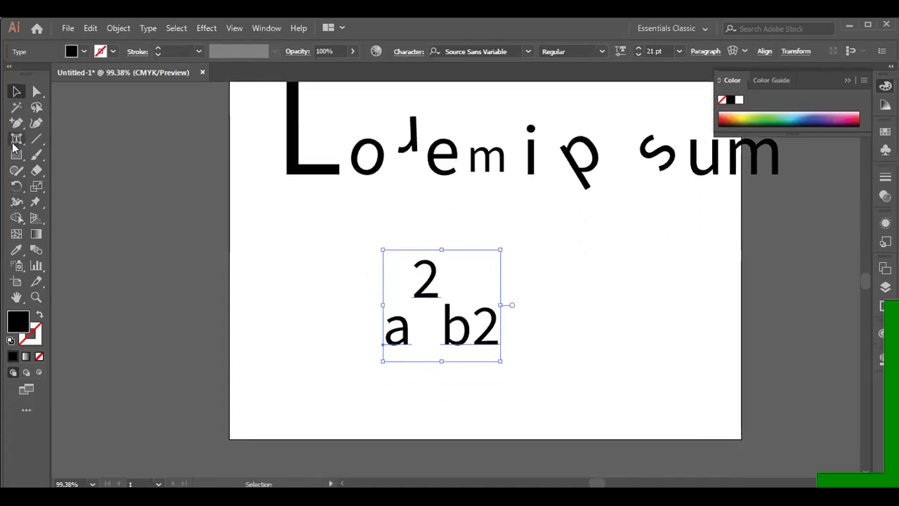
{"action": "left_click", "coordinate": [426, 287]}
{"action": "left_click_drag", "start_coordinate": [427, 286], "coordinate": [422, 302]}
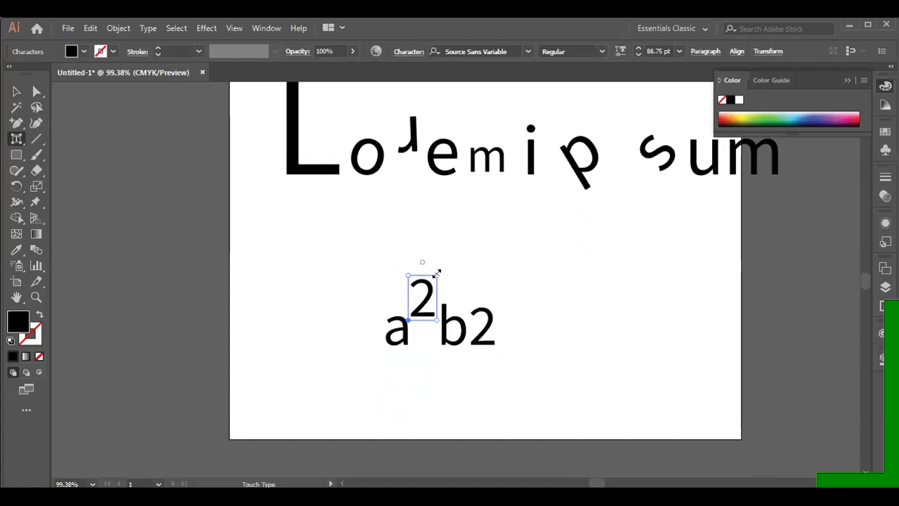
{"action": "left_click_drag", "start_coordinate": [436, 272], "coordinate": [431, 290]}
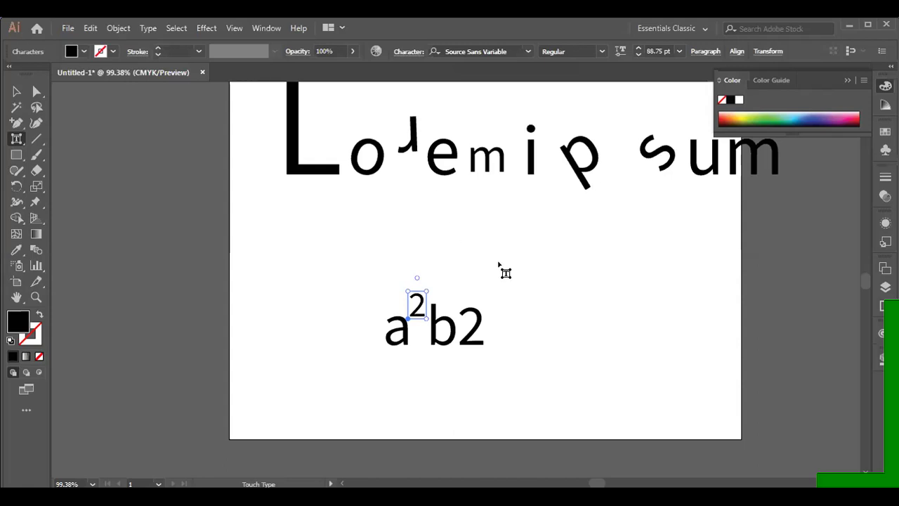
- With Touch Type, raise the final 2 of a²b2 and shrink it to about half size
{"action": "key", "text": "Escape"}
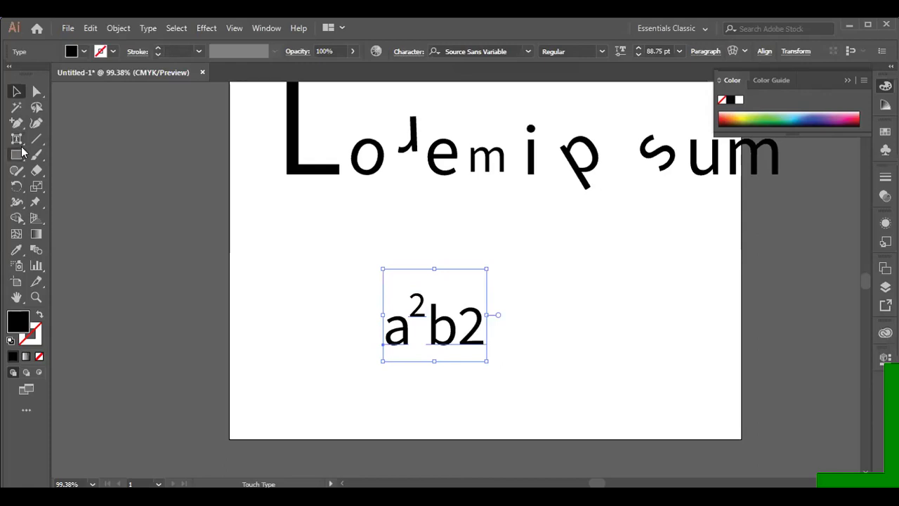
{"action": "key", "text": "shift+t"}
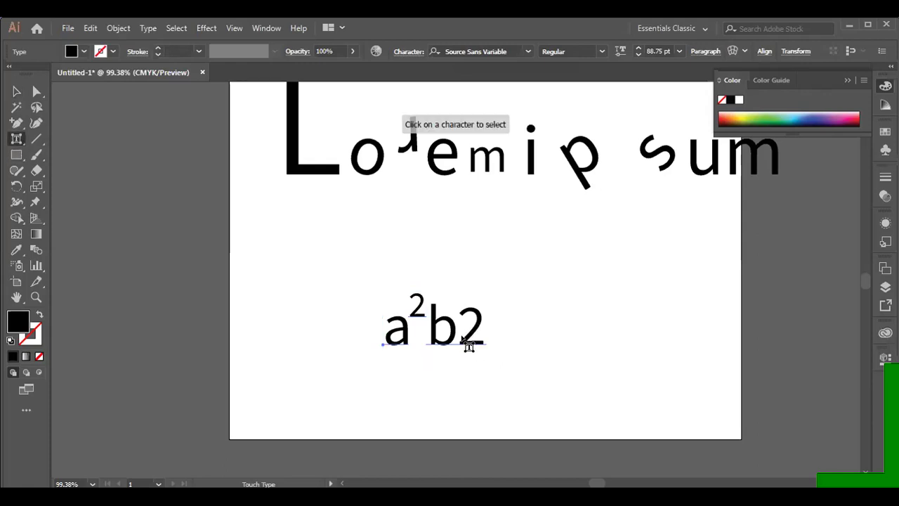
{"action": "left_click", "coordinate": [420, 136]}
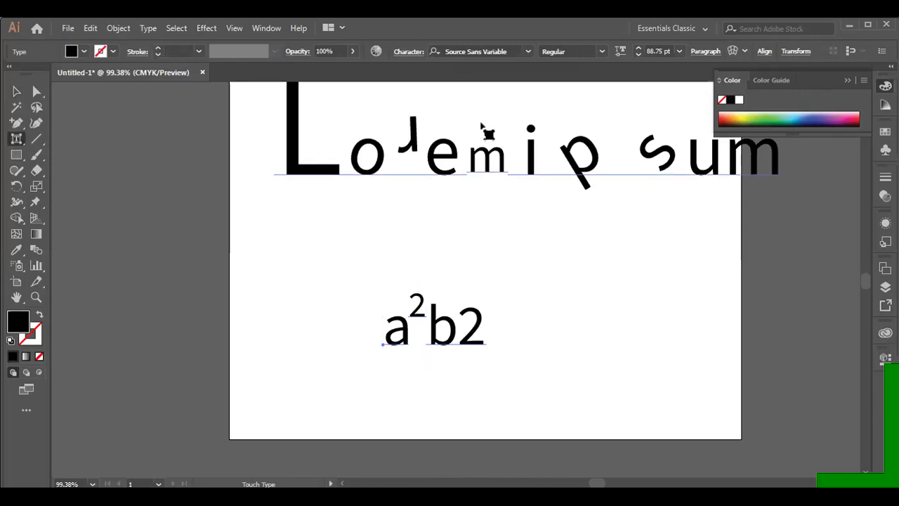
{"action": "left_click", "coordinate": [476, 343]}
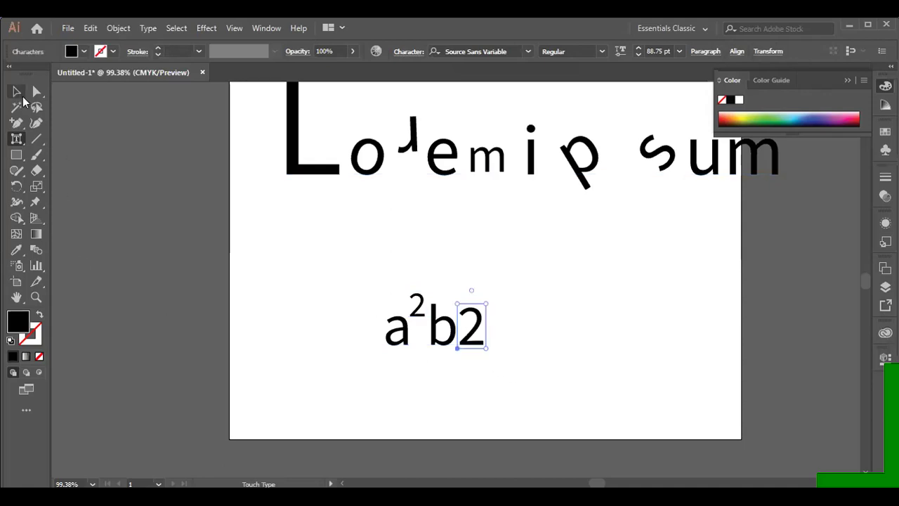
{"action": "left_click_drag", "start_coordinate": [477, 334], "coordinate": [471, 300]}
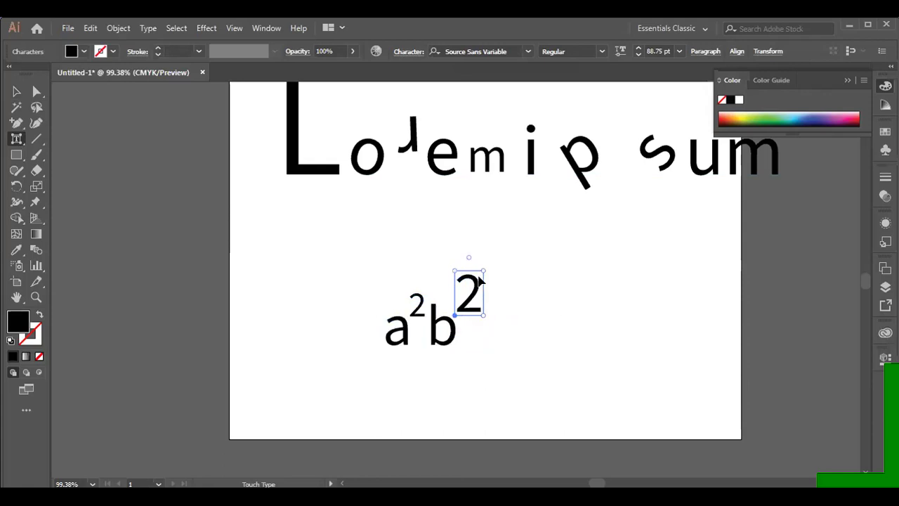
{"action": "left_click_drag", "start_coordinate": [483, 269], "coordinate": [472, 289]}
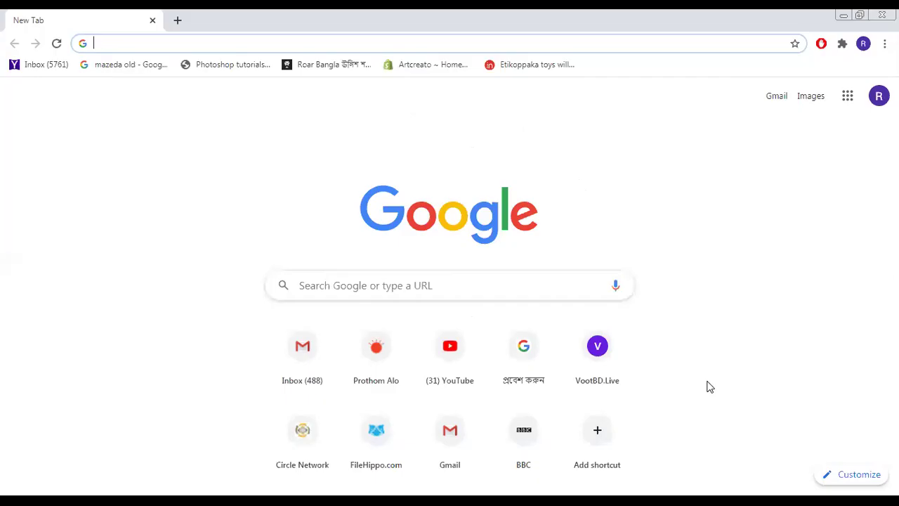
- Search Google for 'omnilab', then for 'bangla ansi font', and open the OmicronLab result
{"action": "left_click", "coordinate": [205, 42]}
{"action": "type", "text": "o"}
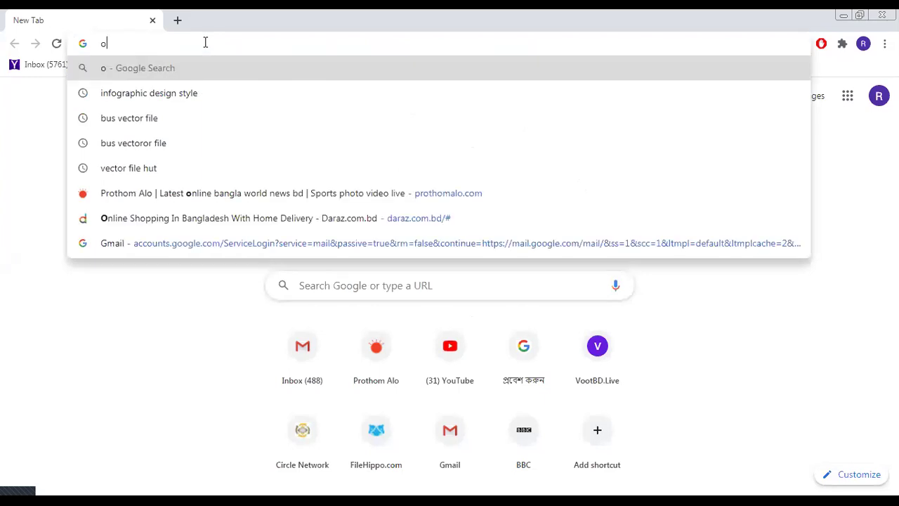
{"action": "type", "text": "mnilab"}
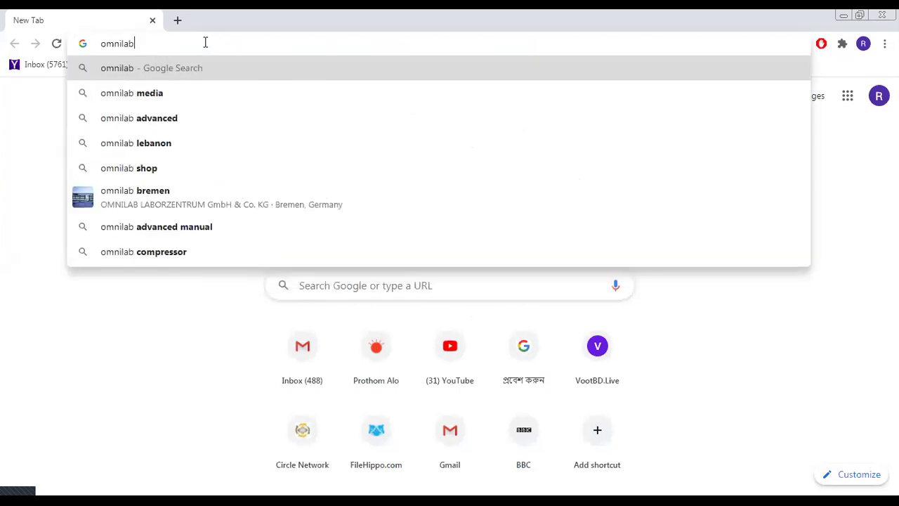
{"action": "key", "text": "Return"}
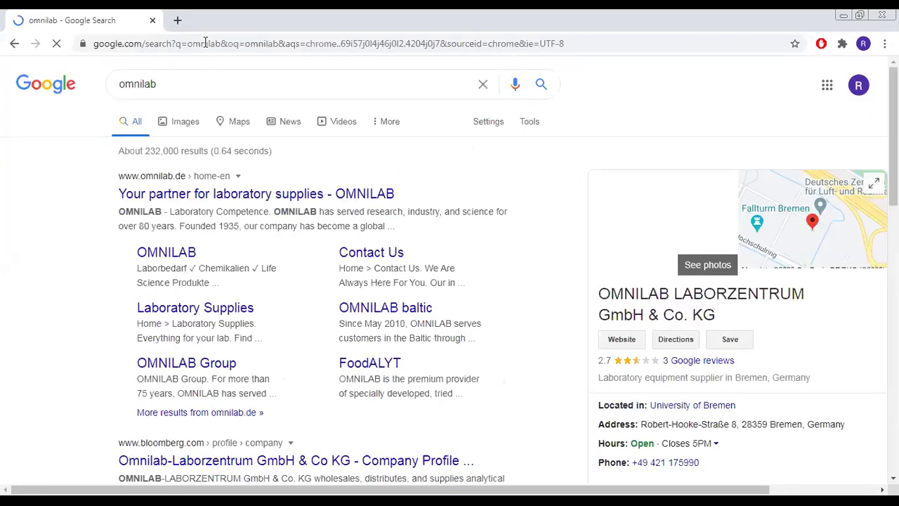
{"action": "double_click", "coordinate": [208, 81]}
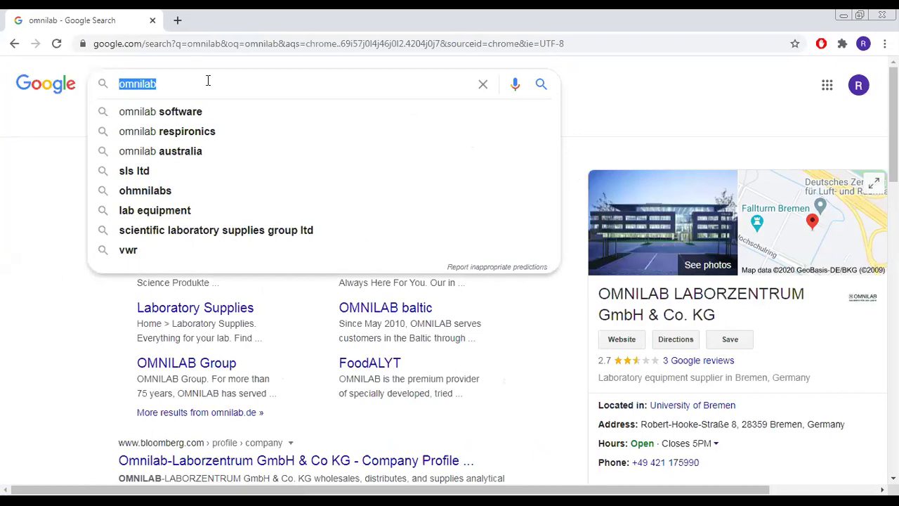
{"action": "type", "text": "ban"}
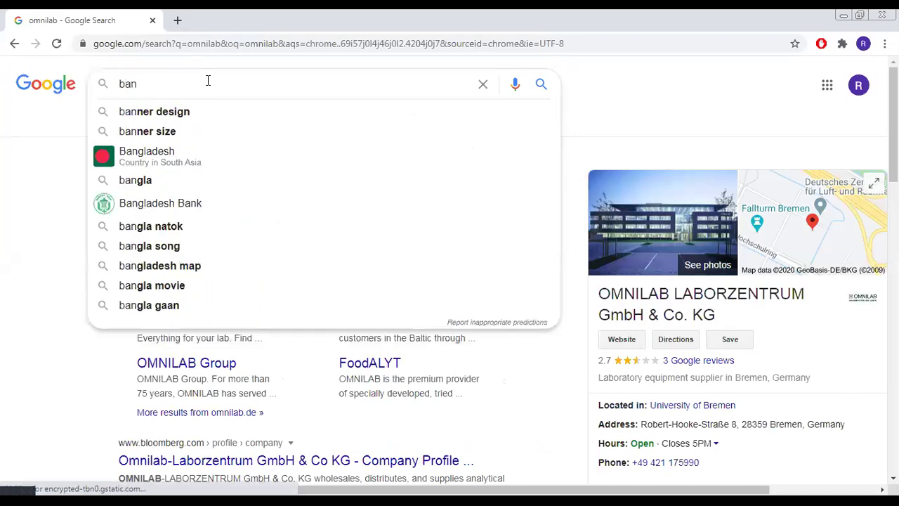
{"action": "type", "text": "gla ansi font"}
{"action": "key", "text": "Return"}
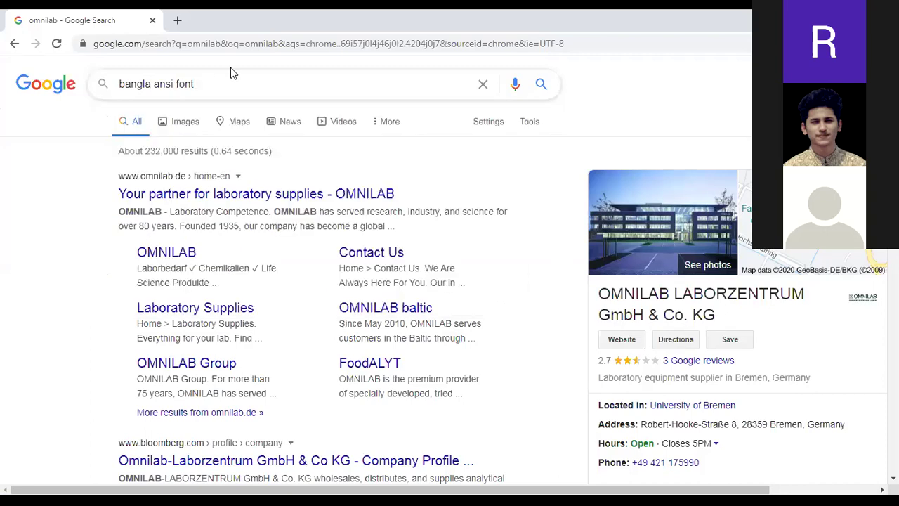
{"action": "left_click", "coordinate": [165, 183]}
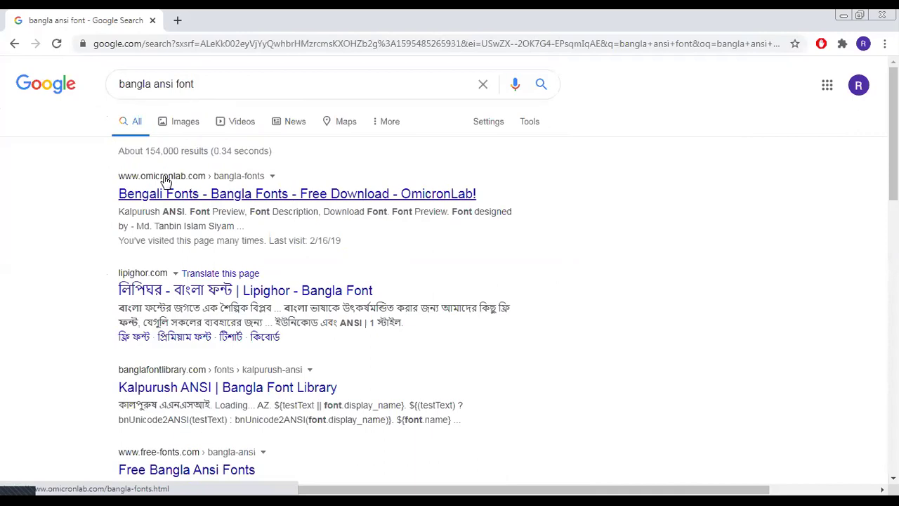
- Browse OmicronLab's Bengali Fonts page through the free font list, then close Chrome
{"action": "left_click", "coordinate": [201, 199]}
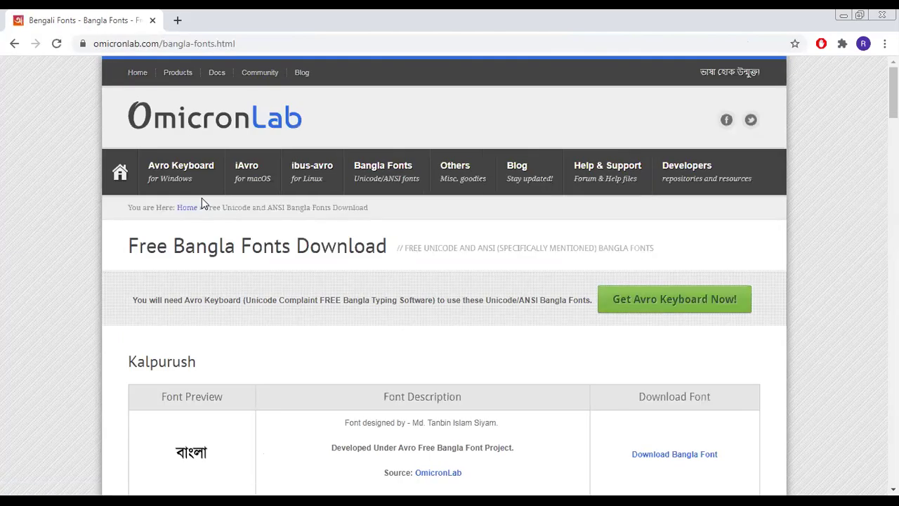
{"action": "scroll", "coordinate": [442, 361], "scroll_direction": "down", "scroll_amount": 3}
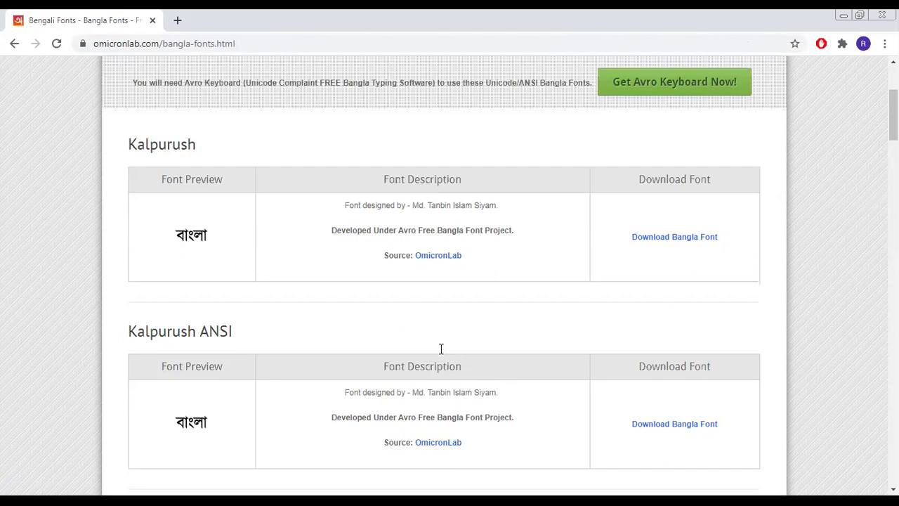
{"action": "scroll", "coordinate": [441, 349], "scroll_direction": "down", "scroll_amount": 2}
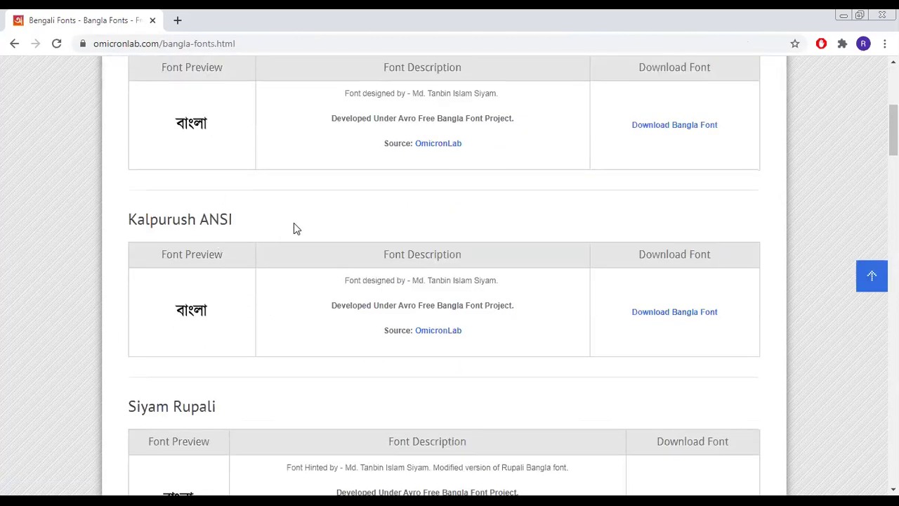
{"action": "scroll", "coordinate": [294, 224], "scroll_direction": "up", "scroll_amount": 1}
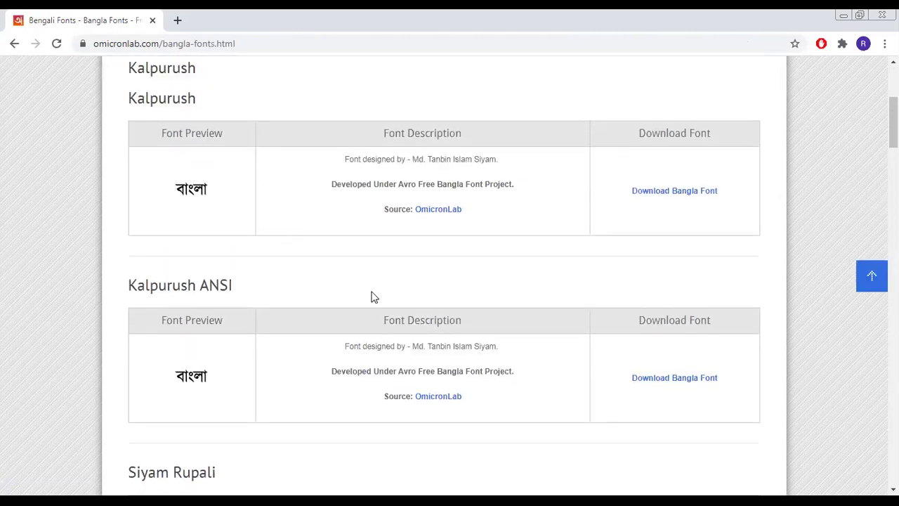
{"action": "scroll", "coordinate": [359, 263], "scroll_direction": "down", "scroll_amount": 1}
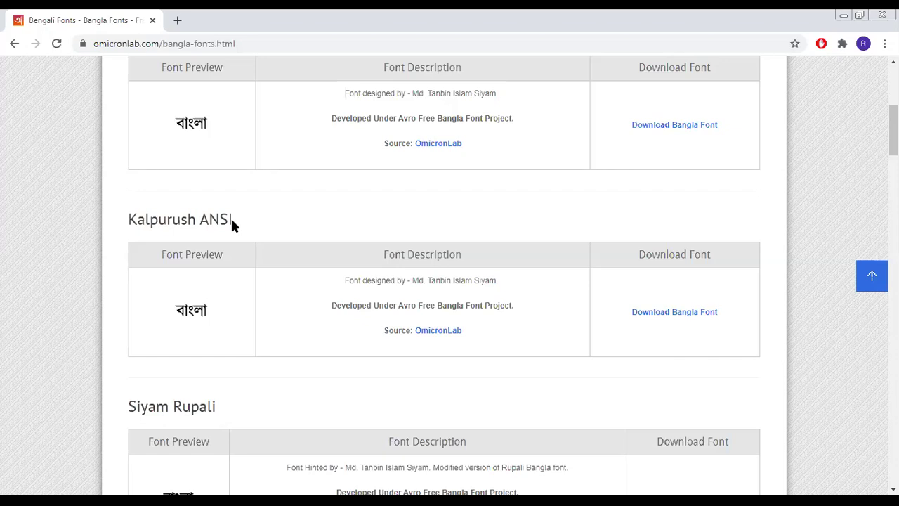
{"action": "scroll", "coordinate": [336, 305], "scroll_direction": "down", "scroll_amount": 6}
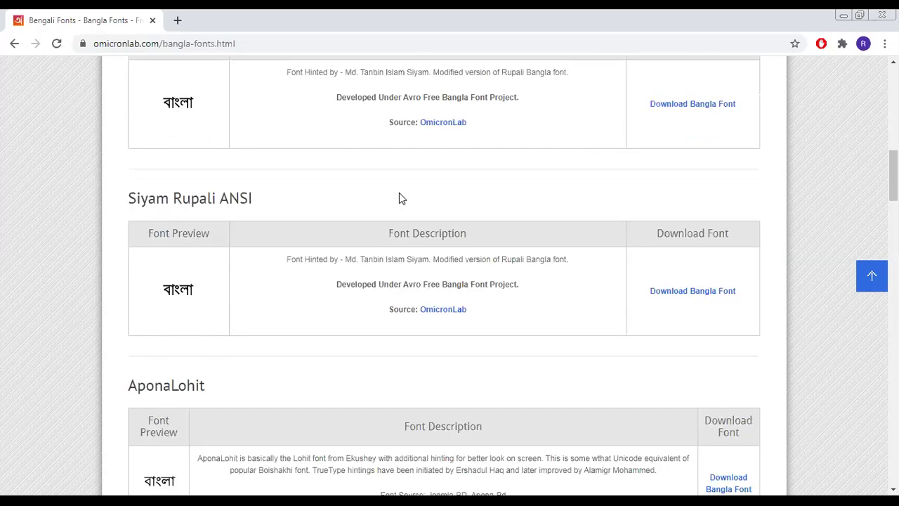
{"action": "scroll", "coordinate": [341, 229], "scroll_direction": "down", "scroll_amount": 5}
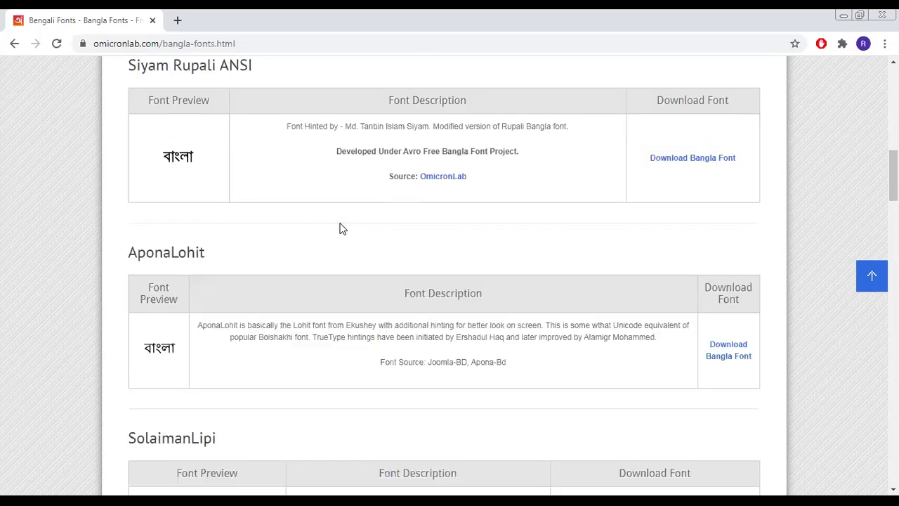
{"action": "scroll", "coordinate": [293, 321], "scroll_direction": "down", "scroll_amount": 9}
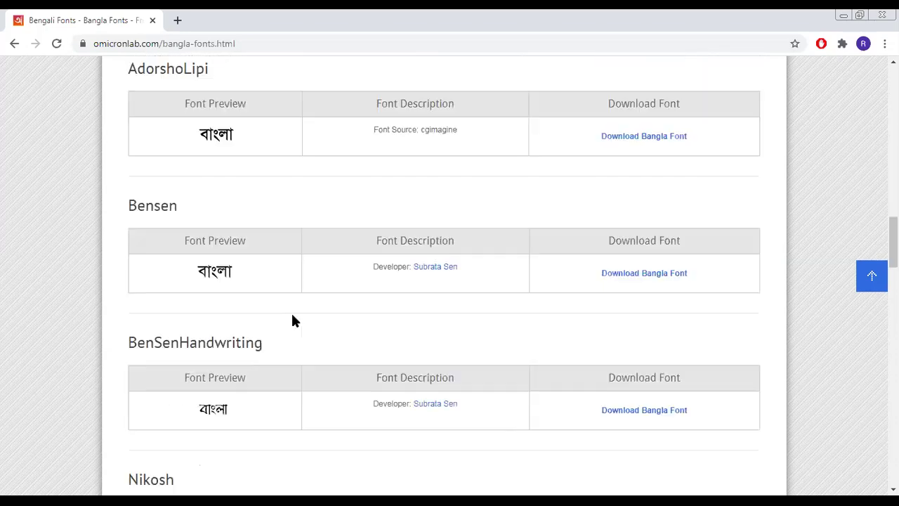
{"action": "scroll", "coordinate": [294, 321], "scroll_direction": "down", "scroll_amount": 19}
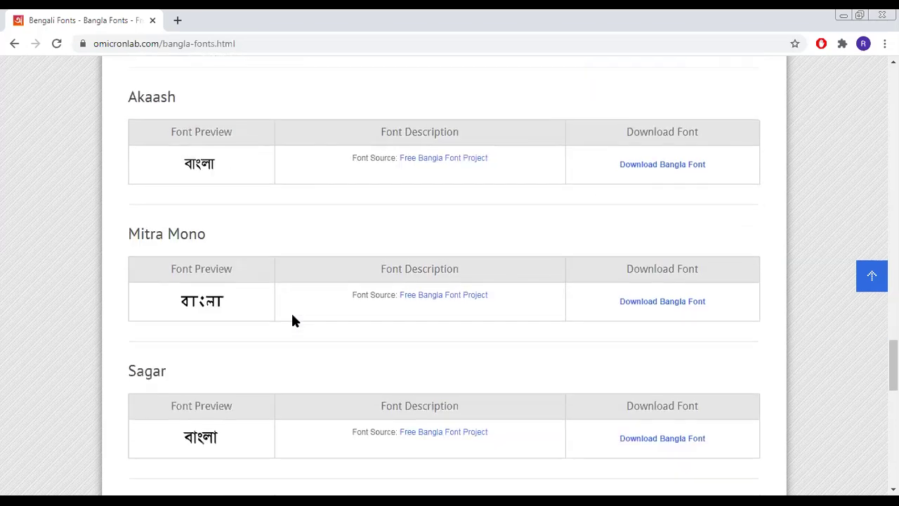
{"action": "scroll", "coordinate": [291, 317], "scroll_direction": "up", "scroll_amount": 20}
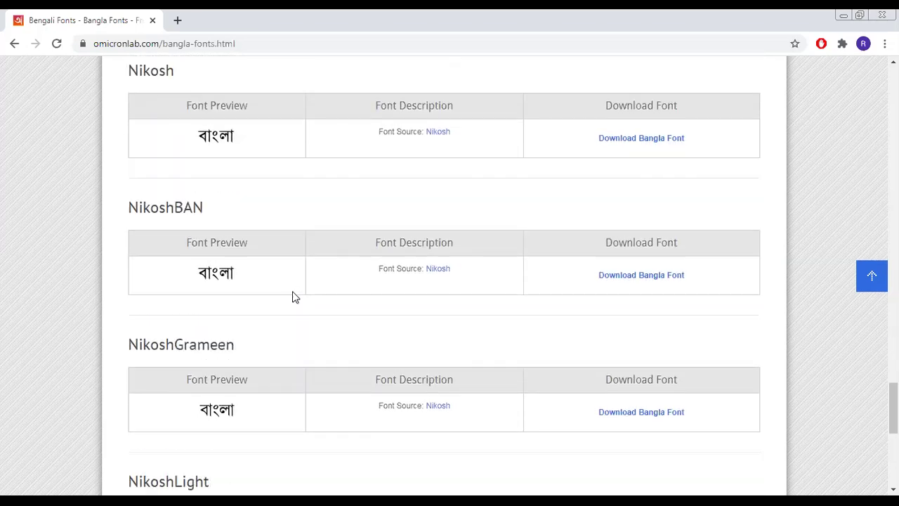
{"action": "scroll", "coordinate": [293, 295], "scroll_direction": "up", "scroll_amount": 15}
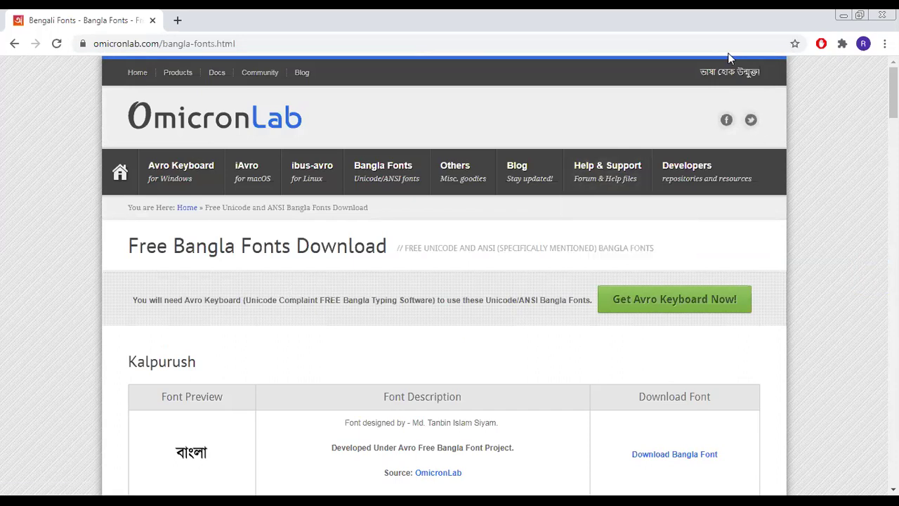
{"action": "left_click", "coordinate": [886, 15]}
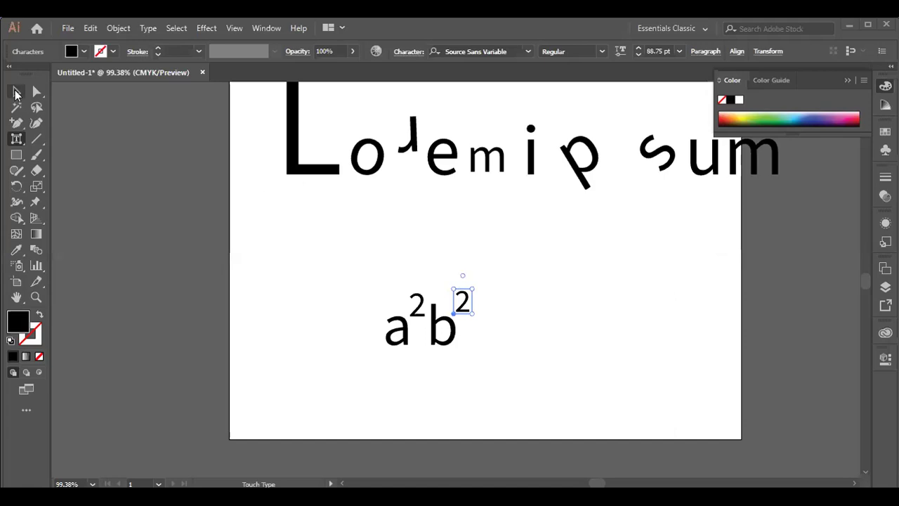
- Delete the existing text objects from the artboard
{"action": "left_click", "coordinate": [17, 93]}
{"action": "left_click_drag", "start_coordinate": [271, 105], "coordinate": [700, 385]}
{"action": "key", "text": "Delete"}
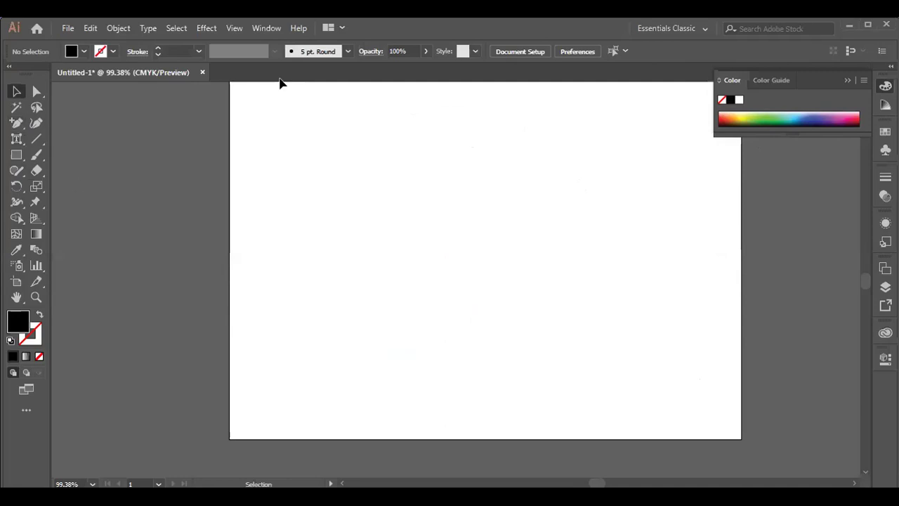
- Replace the placeholder with a first text line of repeated S letters
{"action": "left_click", "coordinate": [19, 143]}
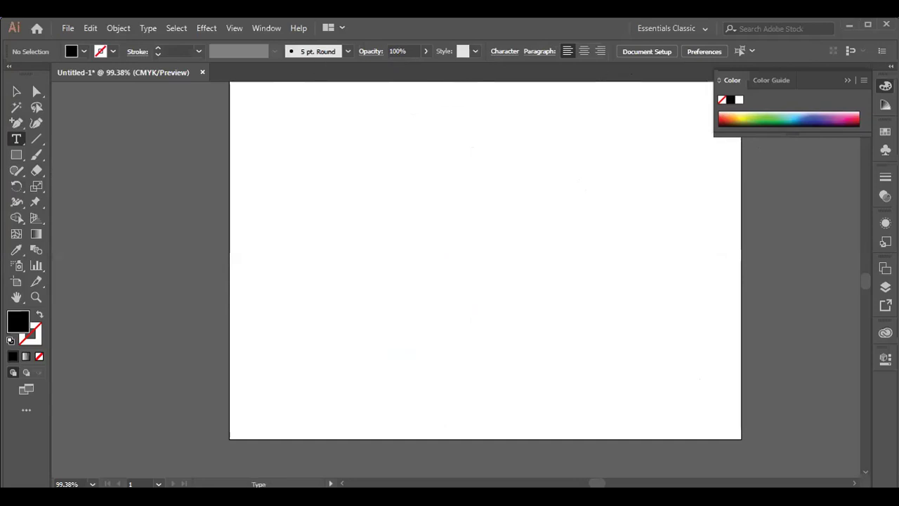
{"action": "left_click", "coordinate": [344, 191]}
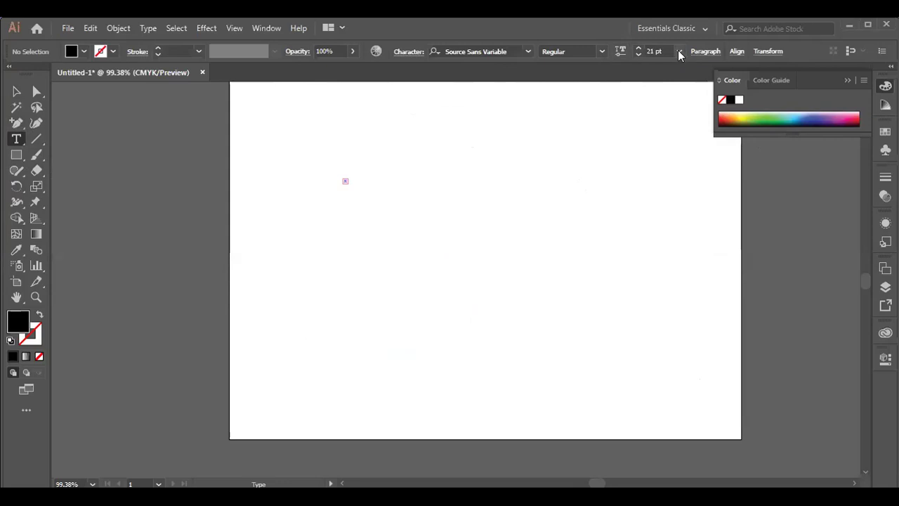
{"action": "left_click", "coordinate": [679, 52]}
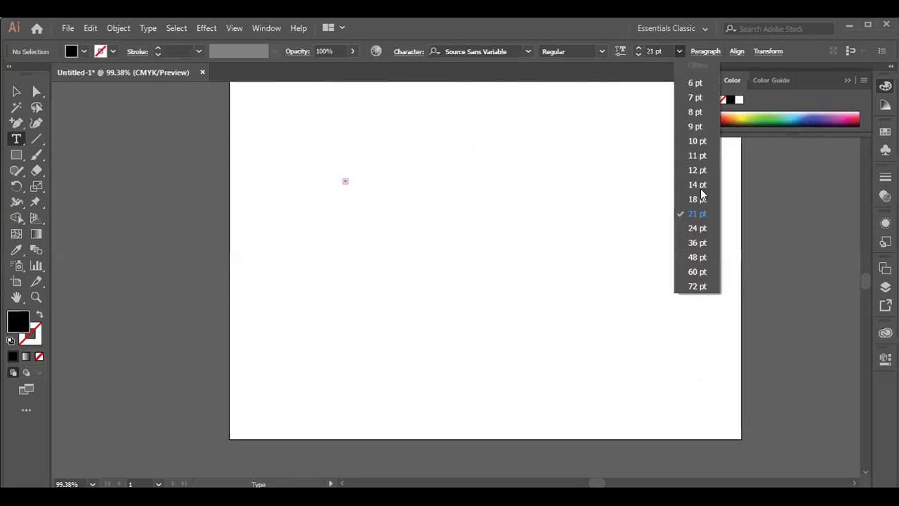
{"action": "left_click", "coordinate": [407, 178]}
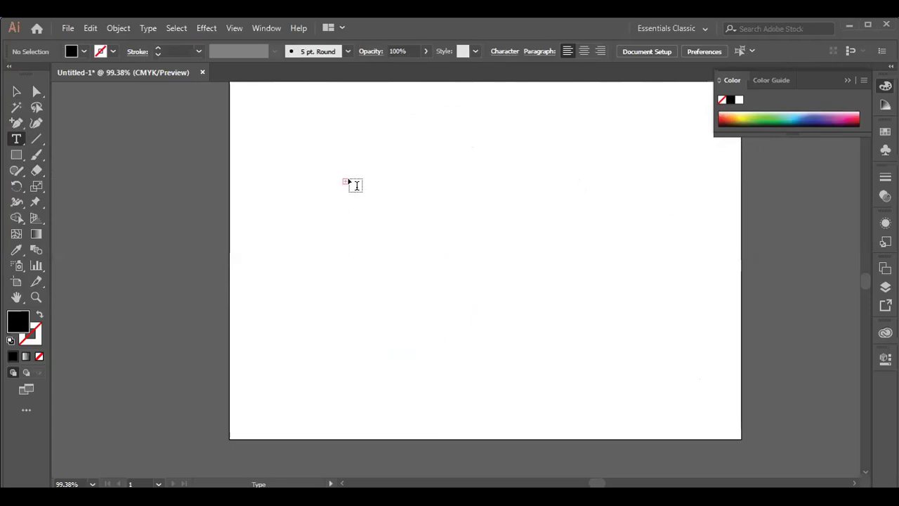
{"action": "left_click", "coordinate": [341, 204]}
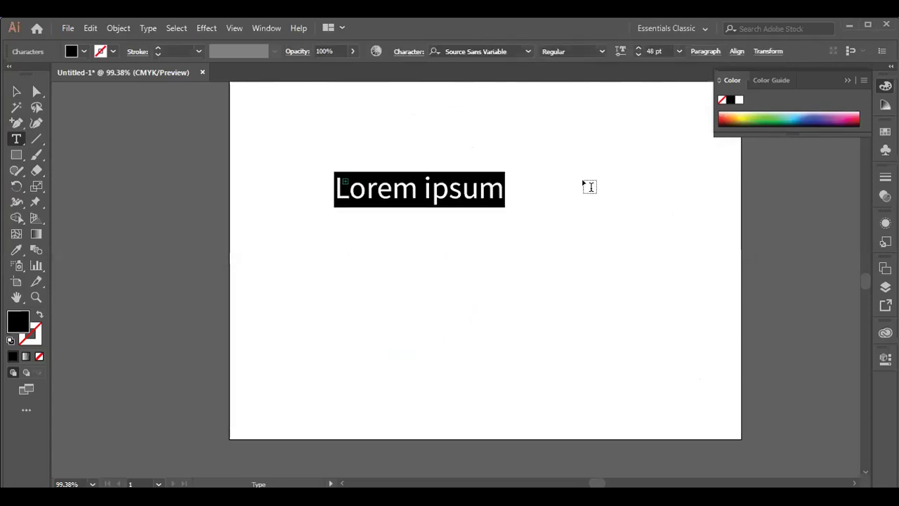
{"action": "key", "text": "BackSpace"}
{"action": "type", "text": "SSSSSSSSSSSSSSSSS"}
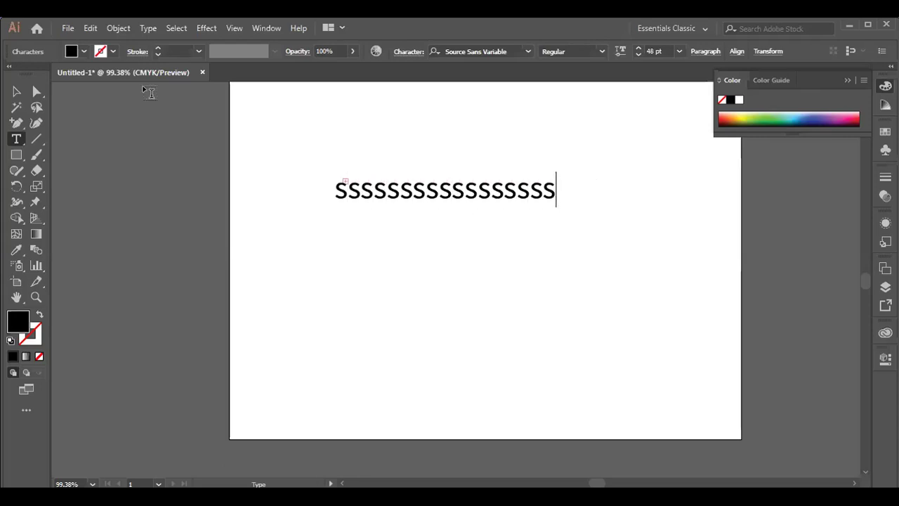
{"action": "left_click", "coordinate": [17, 91]}
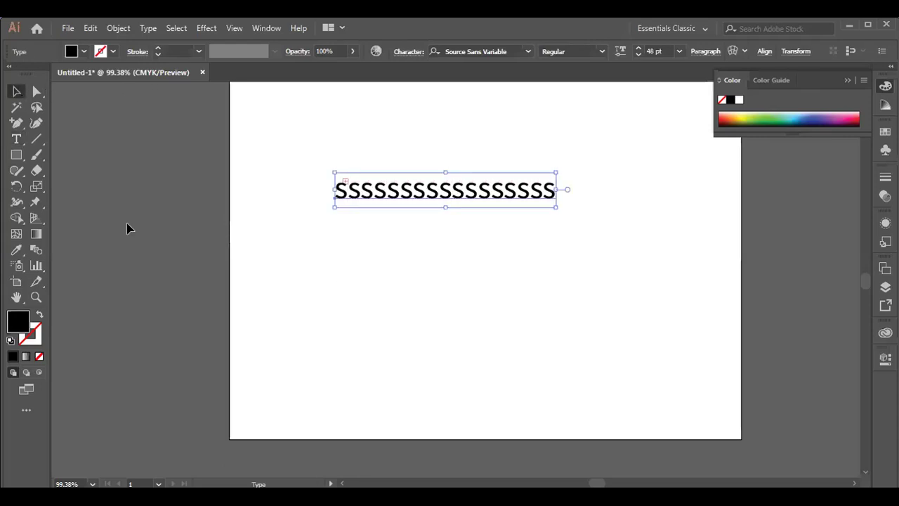
- Add three more text lines of repeated S letters at different spots on the artboard
{"action": "left_click", "coordinate": [16, 140]}
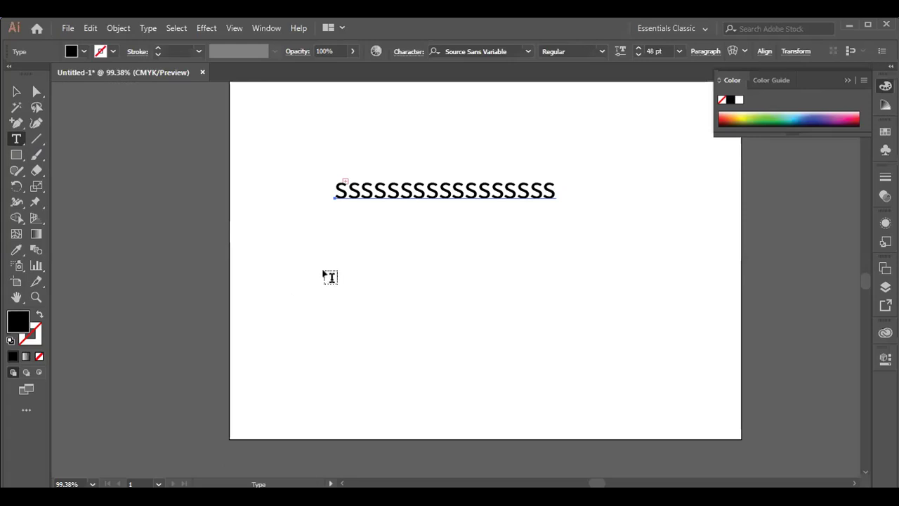
{"action": "left_click", "coordinate": [277, 281]}
{"action": "type", "text": "sssssssssssssssssssss"}
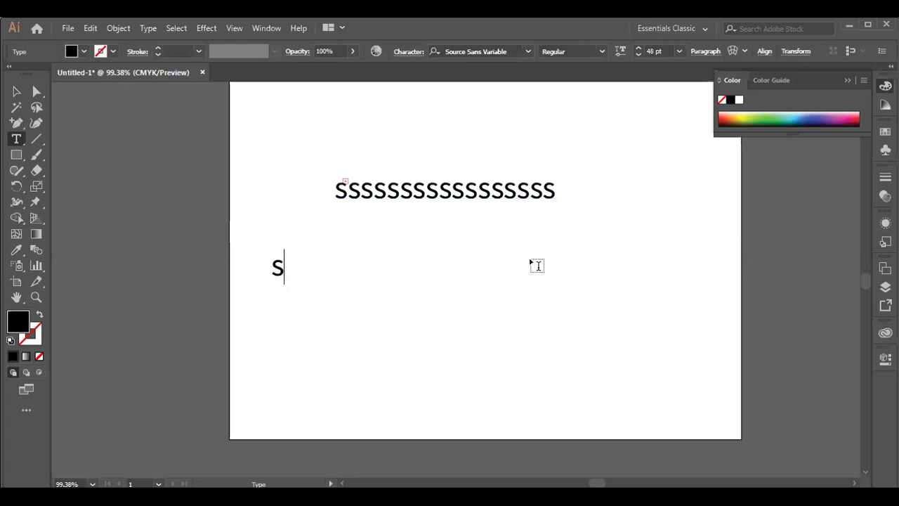
{"action": "left_click", "coordinate": [12, 95]}
{"action": "left_click", "coordinate": [16, 138]}
{"action": "left_click", "coordinate": [513, 358]}
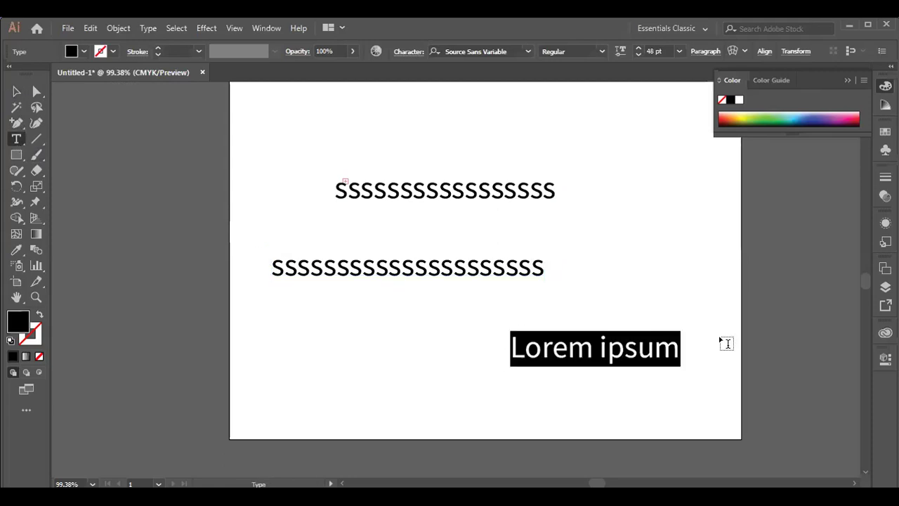
{"action": "type", "text": "ssssssssssssssssssss"}
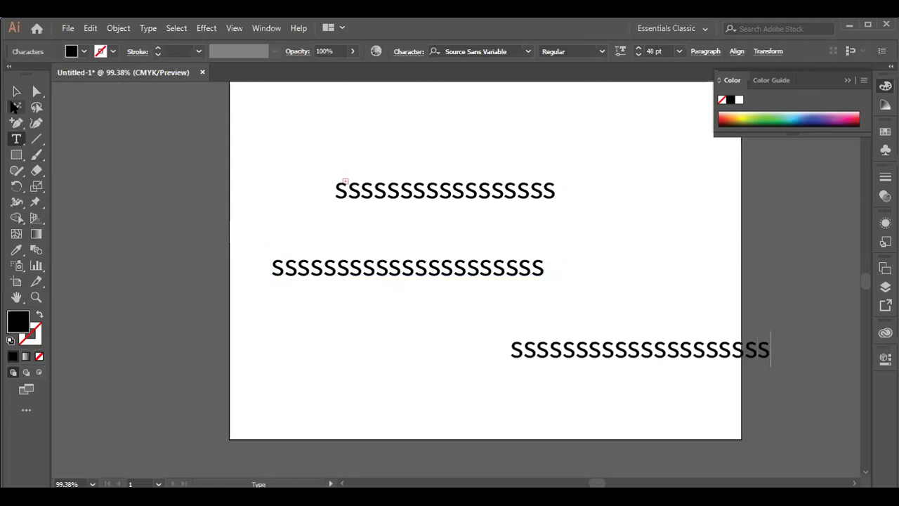
{"action": "left_click", "coordinate": [16, 91]}
{"action": "left_click", "coordinate": [16, 138]}
{"action": "key", "text": "ctrl+shift+a"}
{"action": "left_click", "coordinate": [231, 366]}
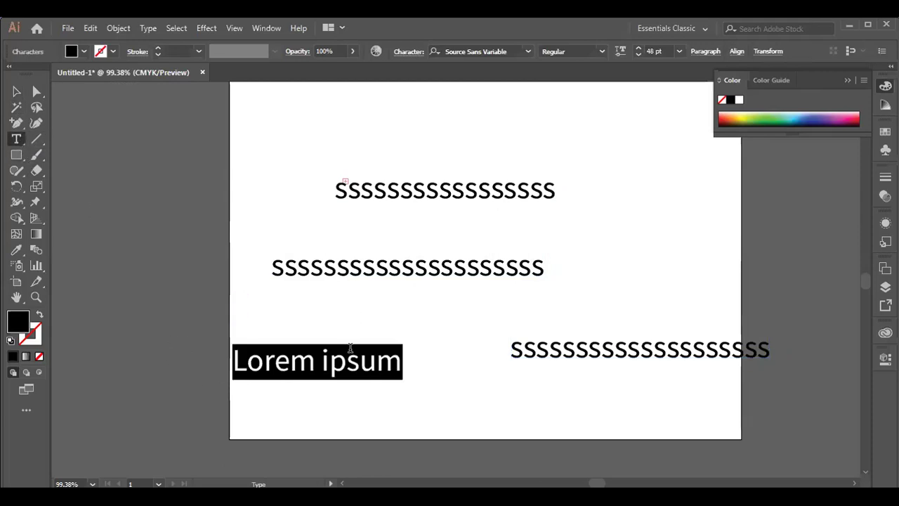
{"action": "type", "text": "ssssssssssssssss"}
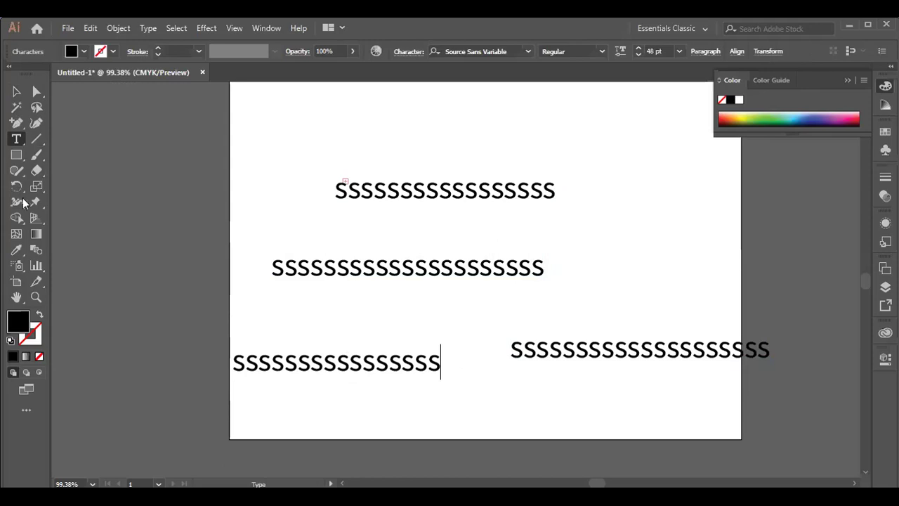
{"action": "left_click", "coordinate": [16, 91]}
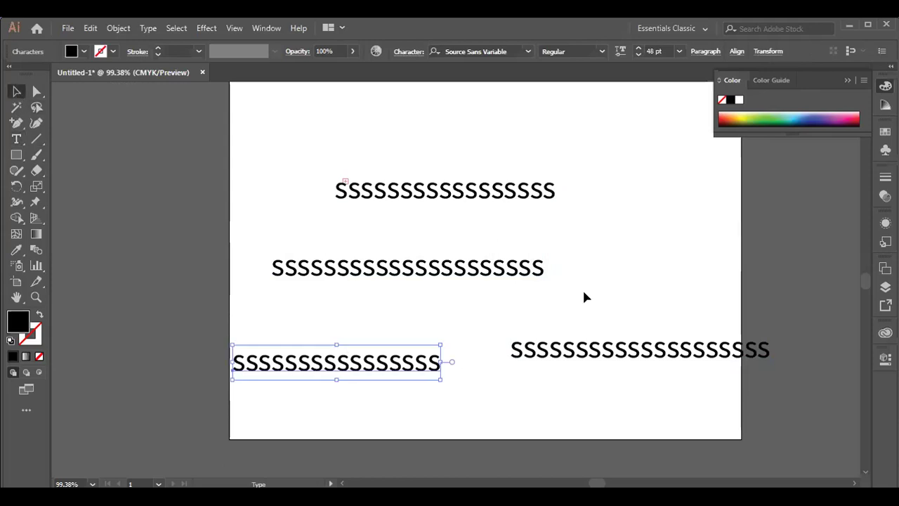
- Drag the four S lines into a loosely staggered stack and select them all
{"action": "left_click", "coordinate": [608, 353]}
{"action": "left_click_drag", "start_coordinate": [618, 353], "coordinate": [435, 314]}
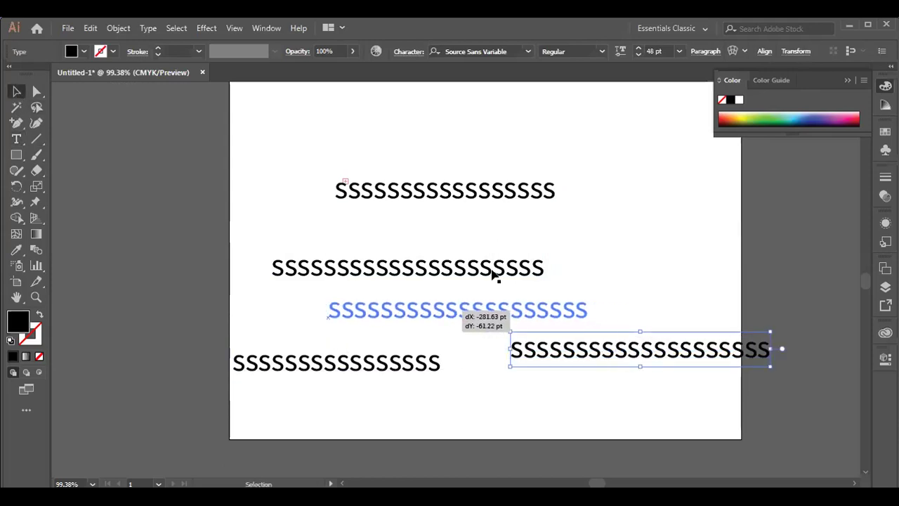
{"action": "left_click_drag", "start_coordinate": [481, 194], "coordinate": [425, 230]}
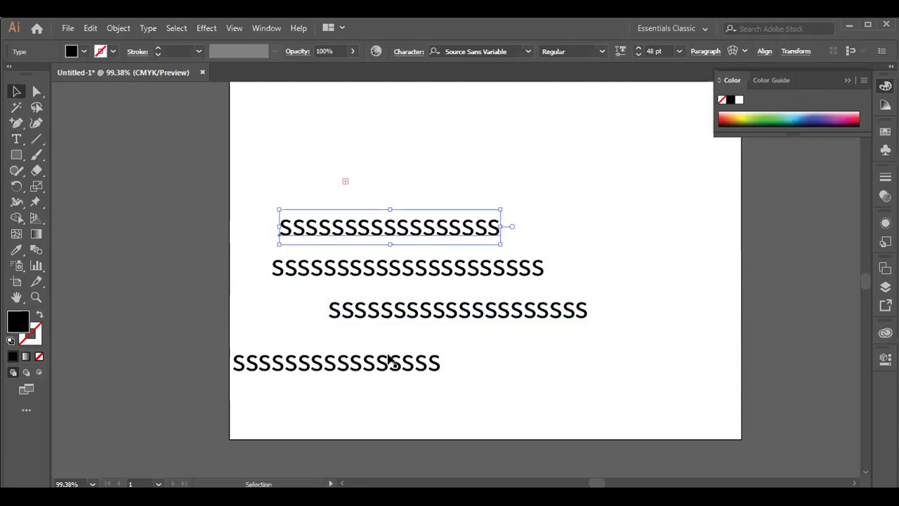
{"action": "left_click_drag", "start_coordinate": [382, 367], "coordinate": [442, 373]}
{"action": "left_click_drag", "start_coordinate": [450, 315], "coordinate": [428, 310]}
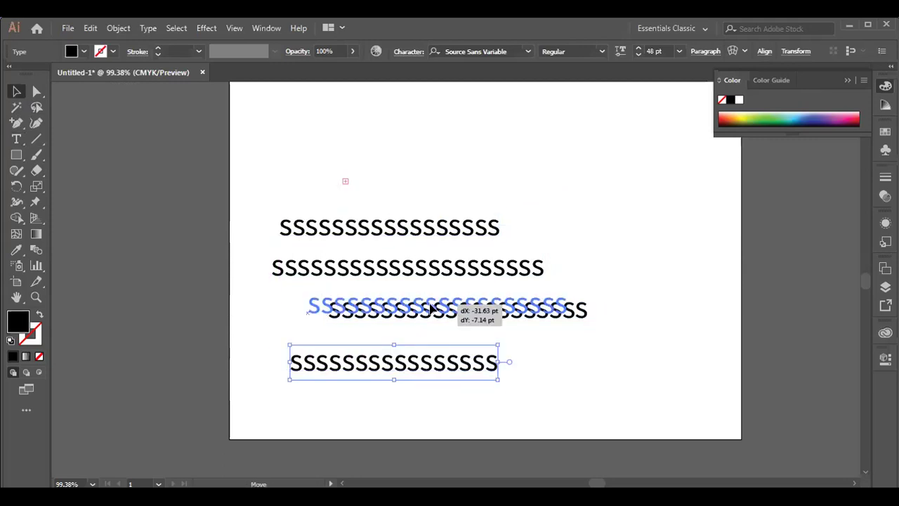
{"action": "left_click_drag", "start_coordinate": [260, 186], "coordinate": [656, 309]}
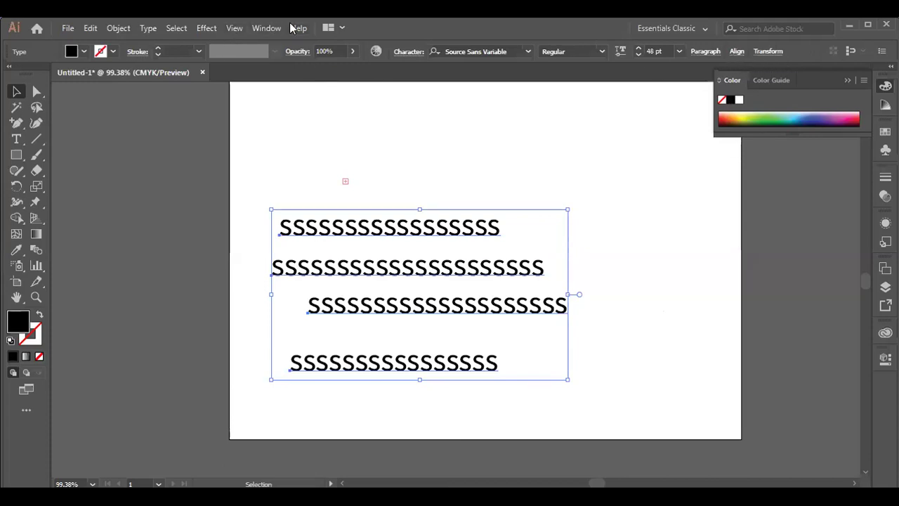
- Open the Align panel from the Window menu and move it beside the text
{"action": "left_click", "coordinate": [267, 28]}
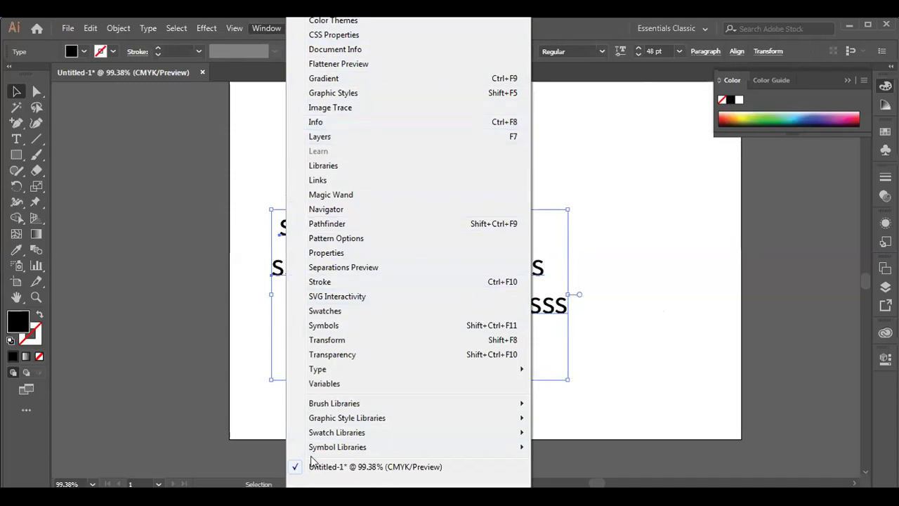
{"action": "scroll", "coordinate": [408, 252], "scroll_direction": "up", "scroll_amount": 1}
{"action": "scroll", "coordinate": [407, 253], "scroll_direction": "up", "scroll_amount": 13}
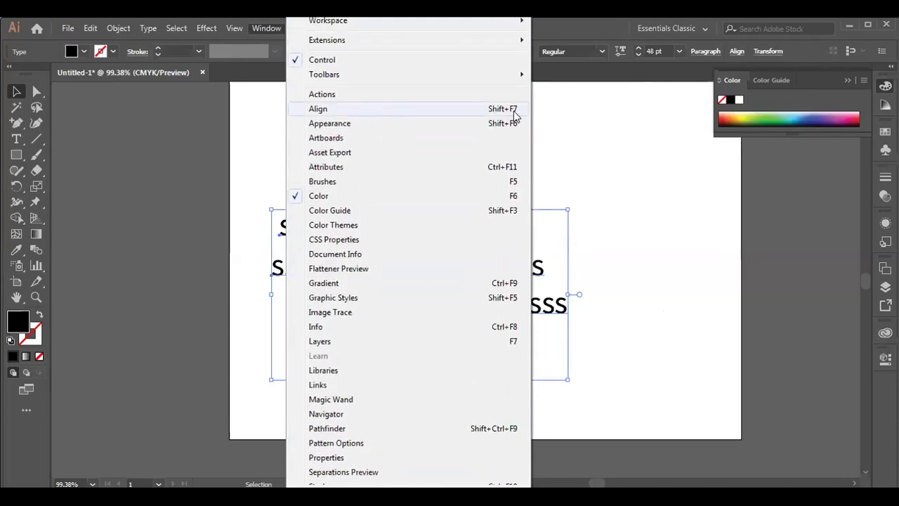
{"action": "left_click", "coordinate": [452, 109]}
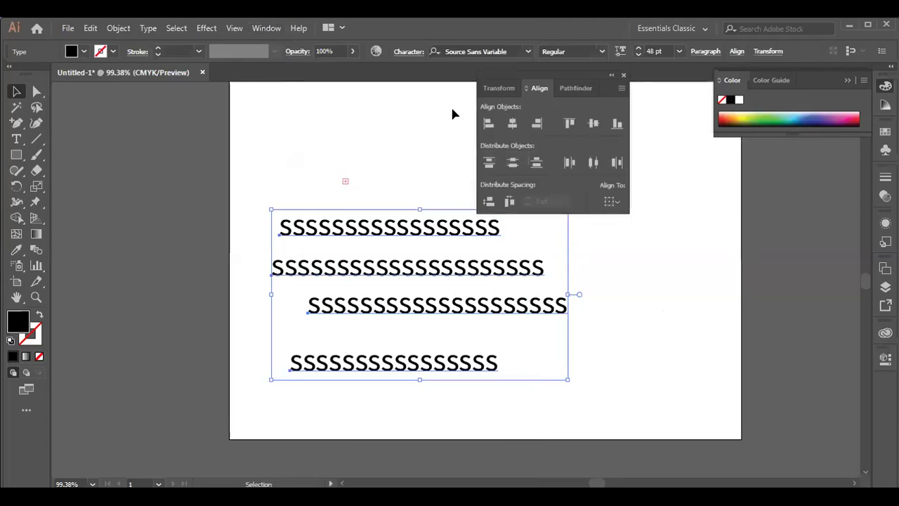
{"action": "left_click_drag", "start_coordinate": [572, 73], "coordinate": [767, 240]}
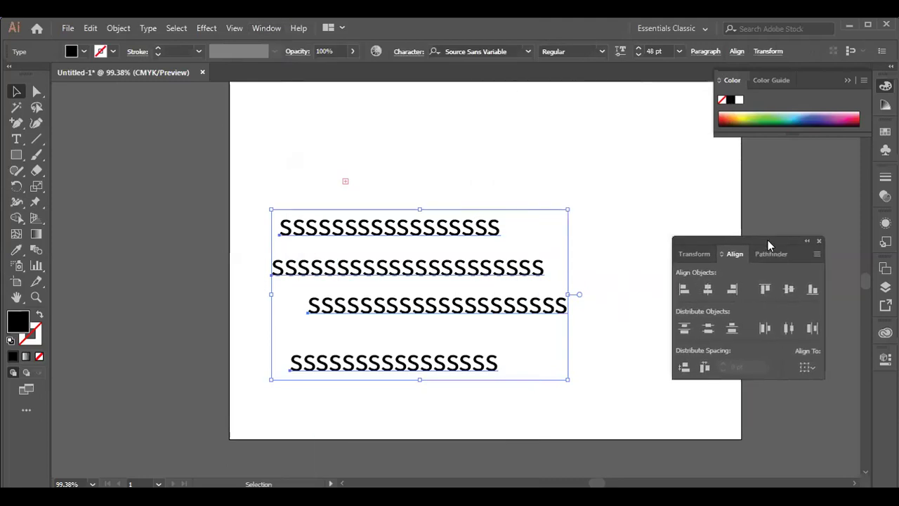
- Collapse the Align panel into the dock, then reopen it and place it at the top right
{"action": "left_click", "coordinate": [807, 241]}
{"action": "left_click_drag", "start_coordinate": [698, 238], "coordinate": [876, 395]}
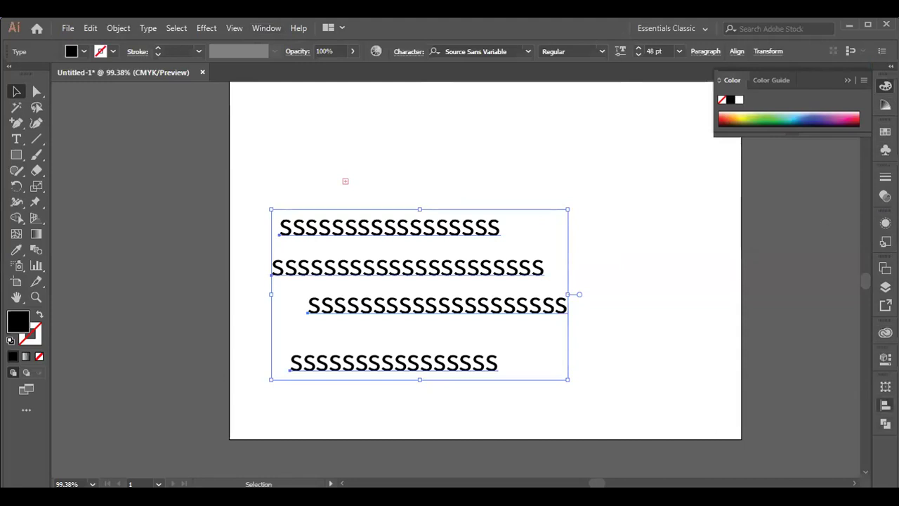
{"action": "left_click", "coordinate": [885, 405]}
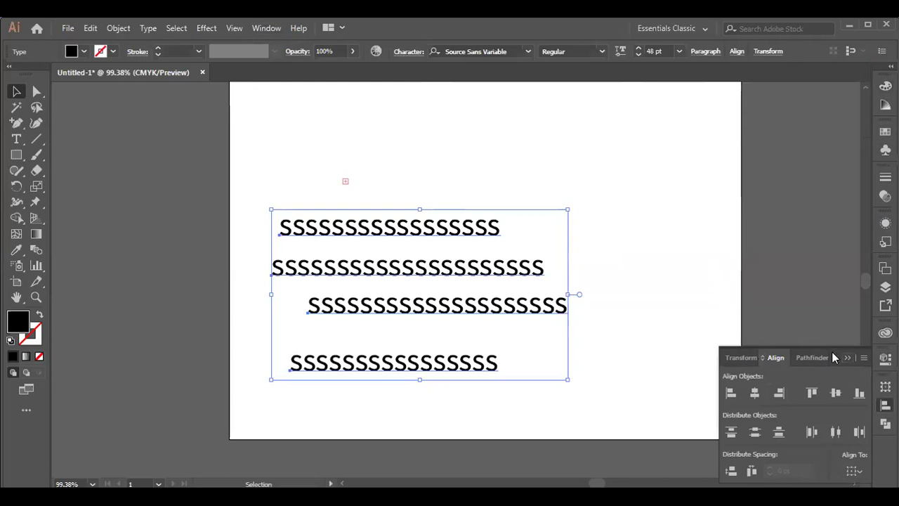
{"action": "left_click_drag", "start_coordinate": [834, 357], "coordinate": [826, 128]}
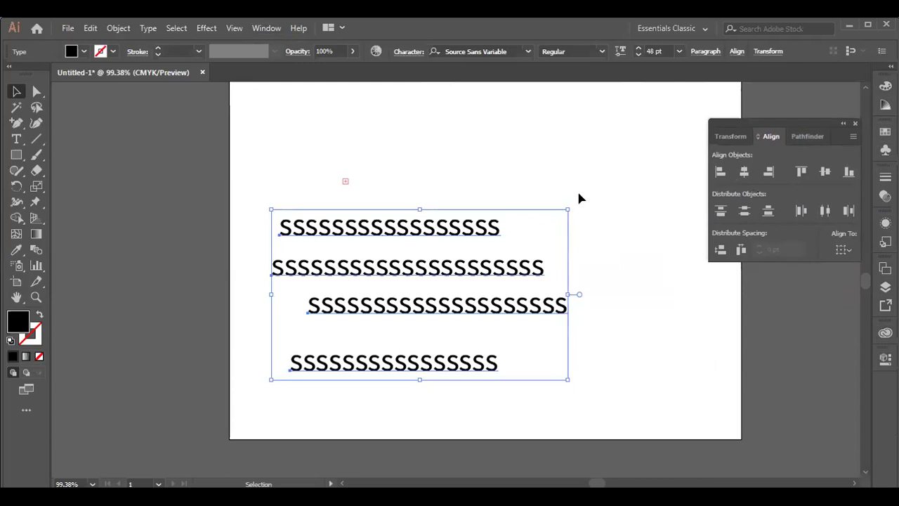
- Try several alignments on the four S lines, settling on horizontal centre, then take the Rectangle tool
{"action": "left_click", "coordinate": [719, 173]}
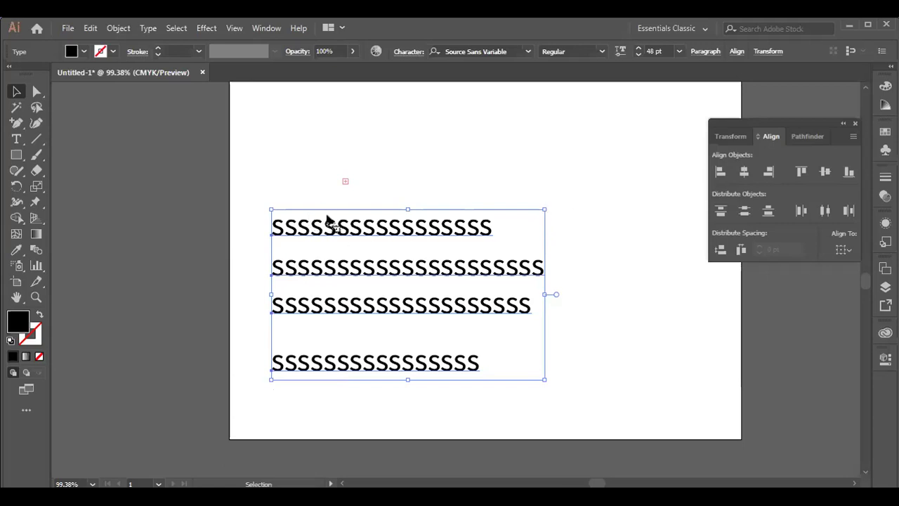
{"action": "left_click", "coordinate": [627, 352]}
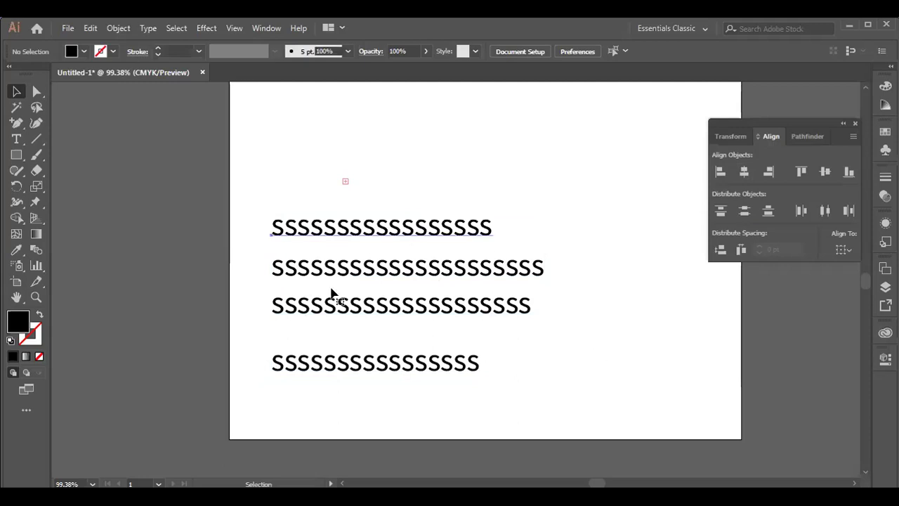
{"action": "left_click_drag", "start_coordinate": [257, 187], "coordinate": [674, 385]}
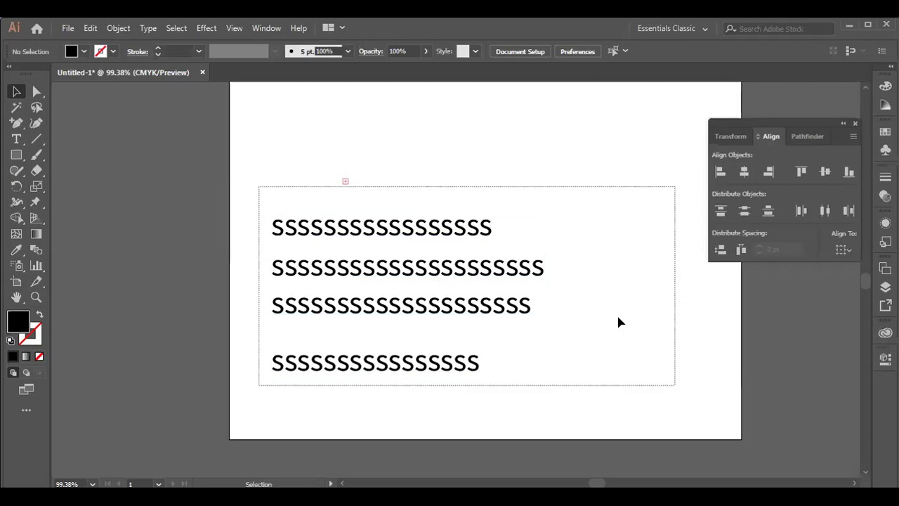
{"action": "left_click", "coordinate": [769, 172]}
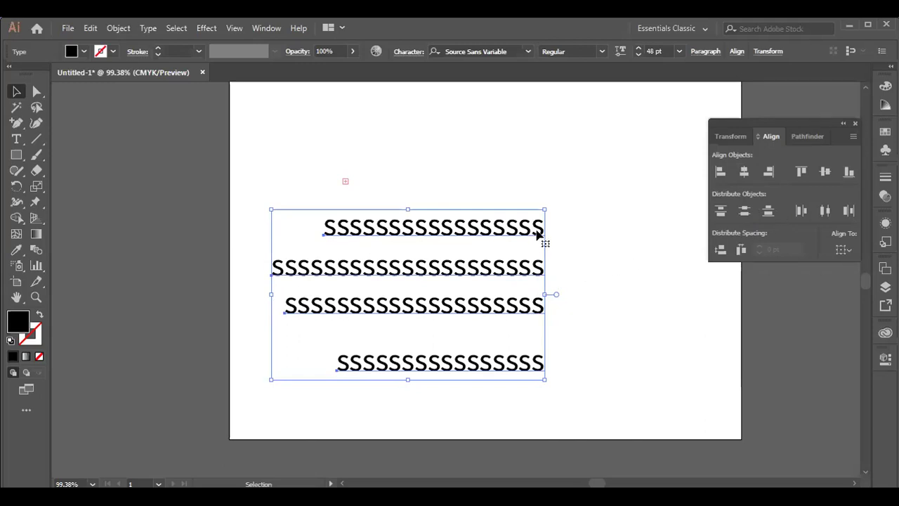
{"action": "left_click", "coordinate": [825, 174]}
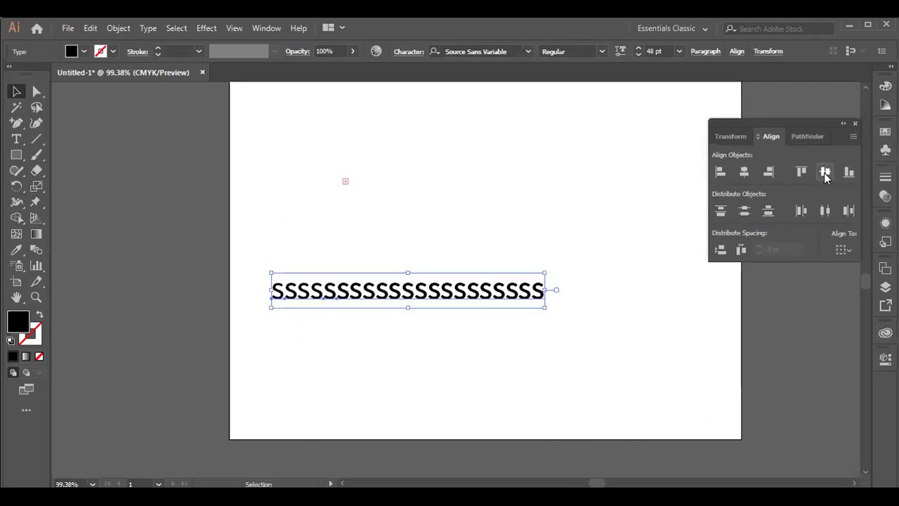
{"action": "key", "text": "ctrl+z"}
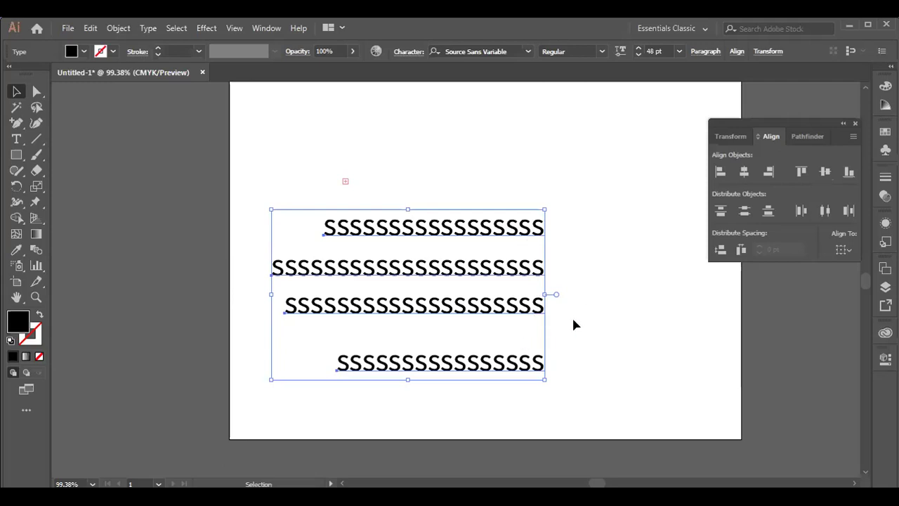
{"action": "left_click", "coordinate": [851, 173]}
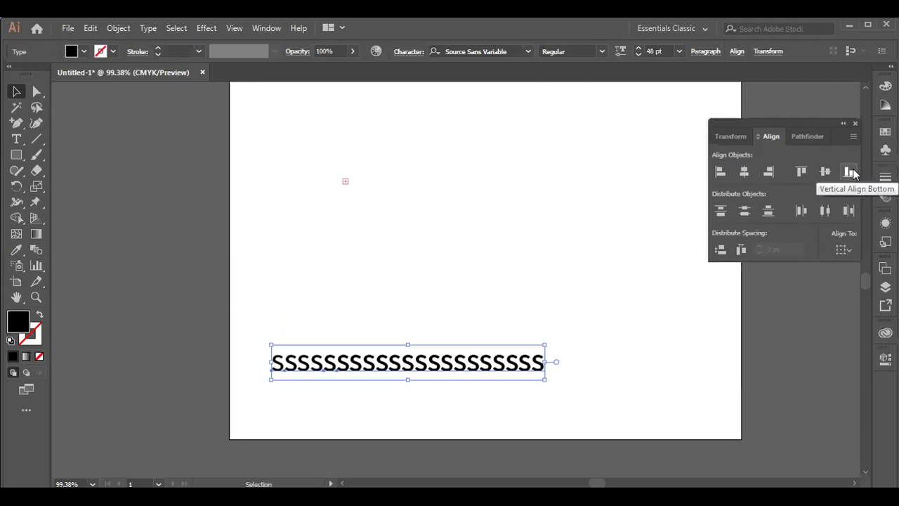
{"action": "key", "text": "ctrl+z"}
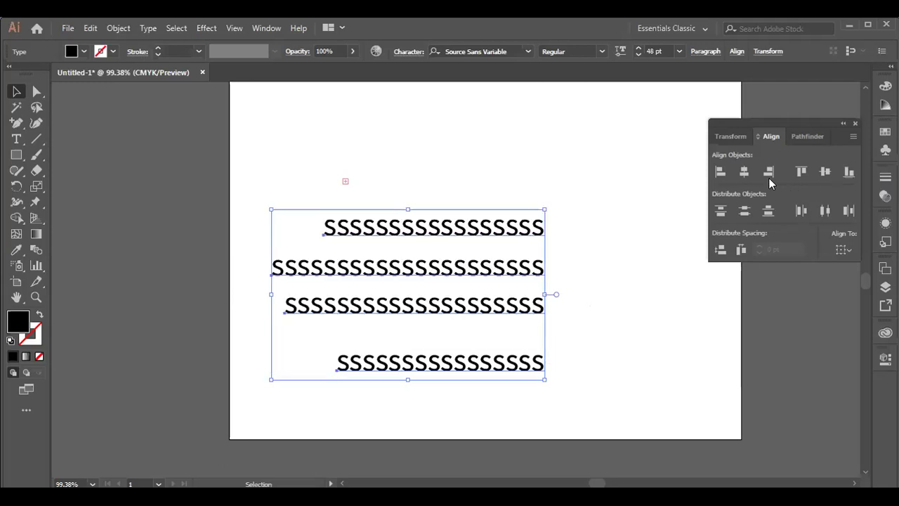
{"action": "left_click", "coordinate": [743, 173]}
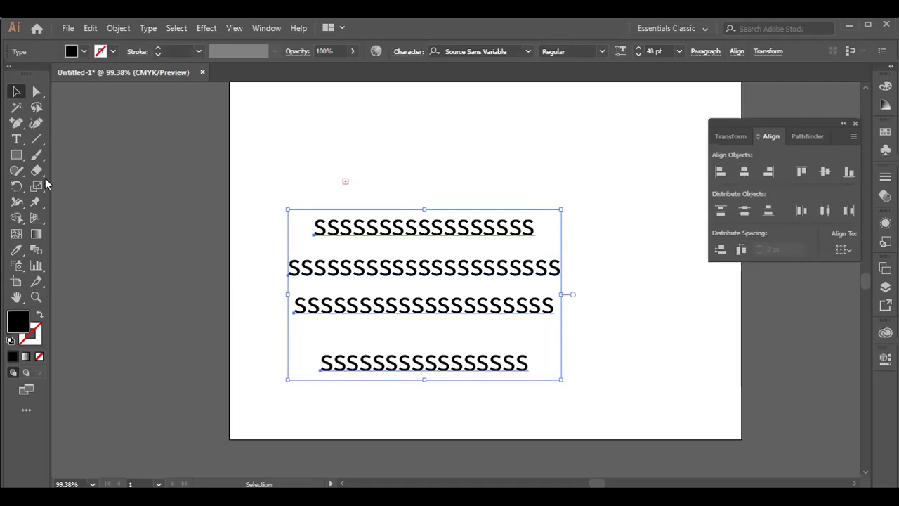
{"action": "left_click", "coordinate": [16, 155]}
- Draw two black rectangles above the text, the second further right
{"action": "left_click_drag", "start_coordinate": [389, 128], "coordinate": [475, 181]}
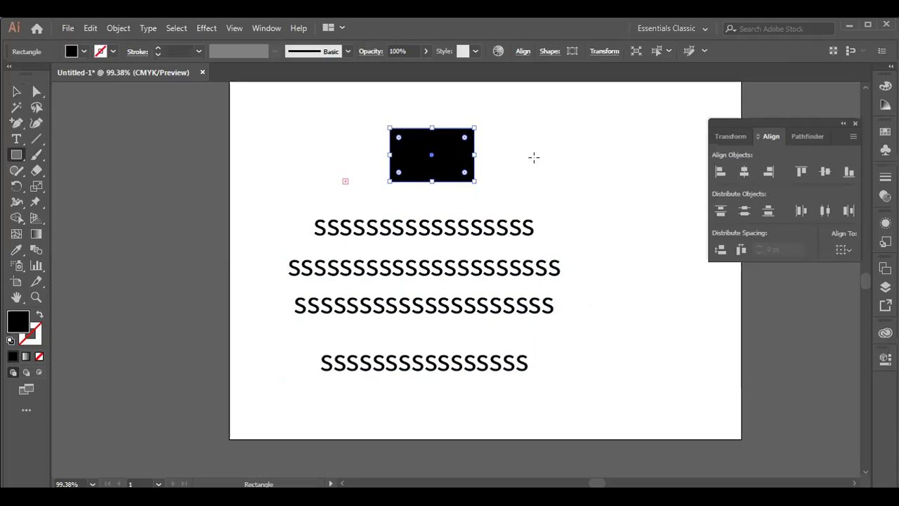
{"action": "left_click_drag", "start_coordinate": [576, 152], "coordinate": [662, 199]}
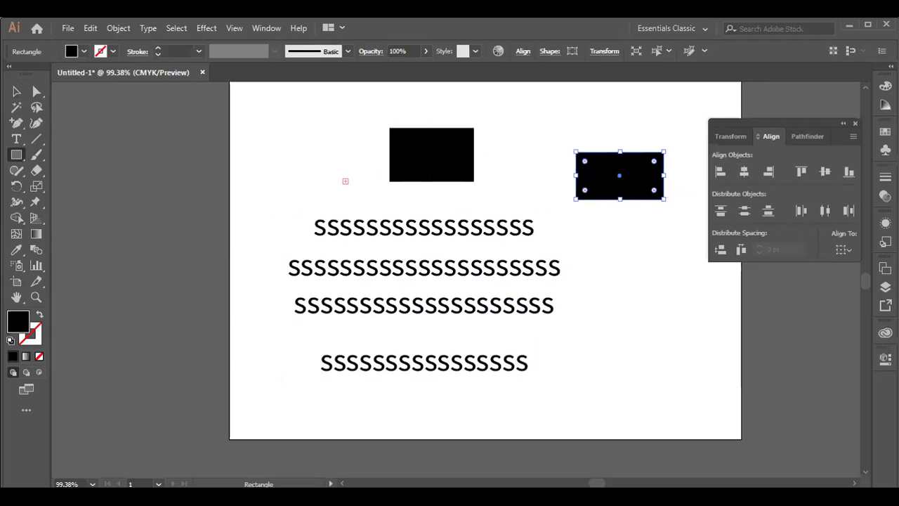
{"action": "left_click", "coordinate": [17, 91]}
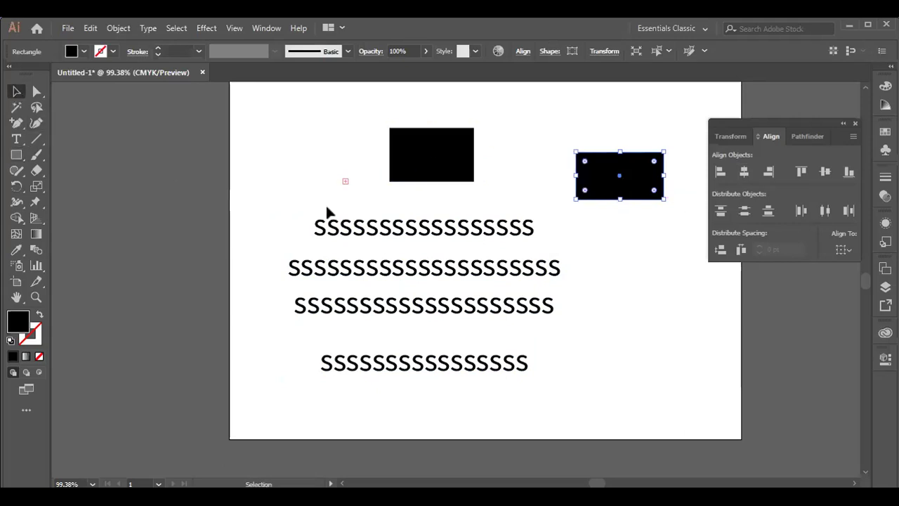
- Select both rectangles, align their vertical centres, then select the four S lines
{"action": "left_click", "coordinate": [450, 172]}
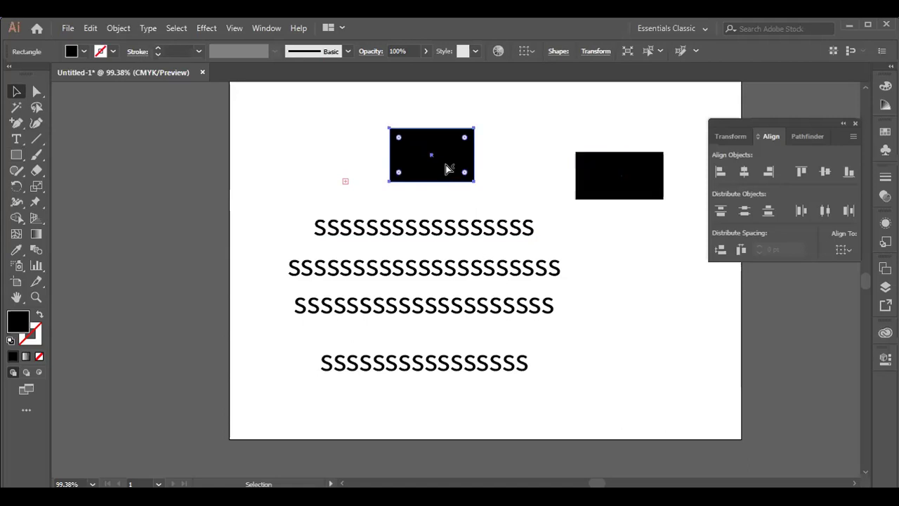
{"action": "left_click", "coordinate": [652, 191]}
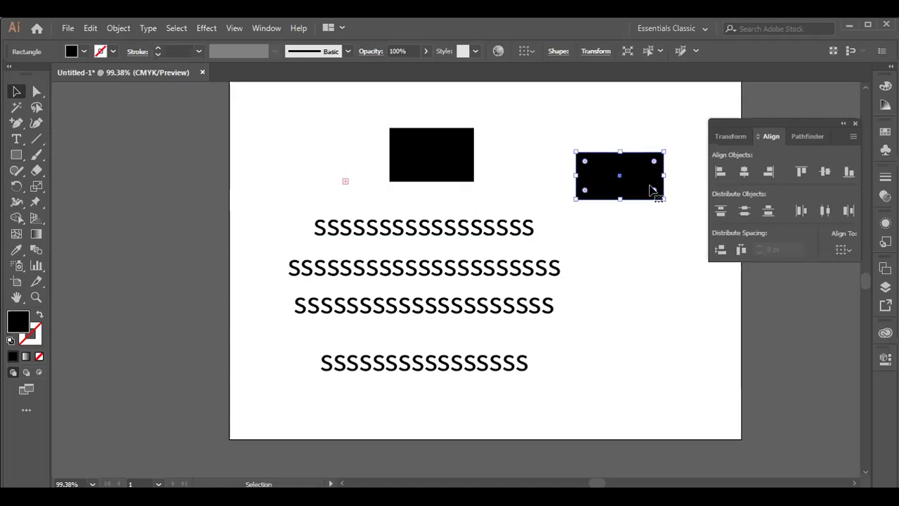
{"action": "left_click", "coordinate": [449, 167], "text": "shift"}
{"action": "left_click", "coordinate": [617, 193], "text": "shift"}
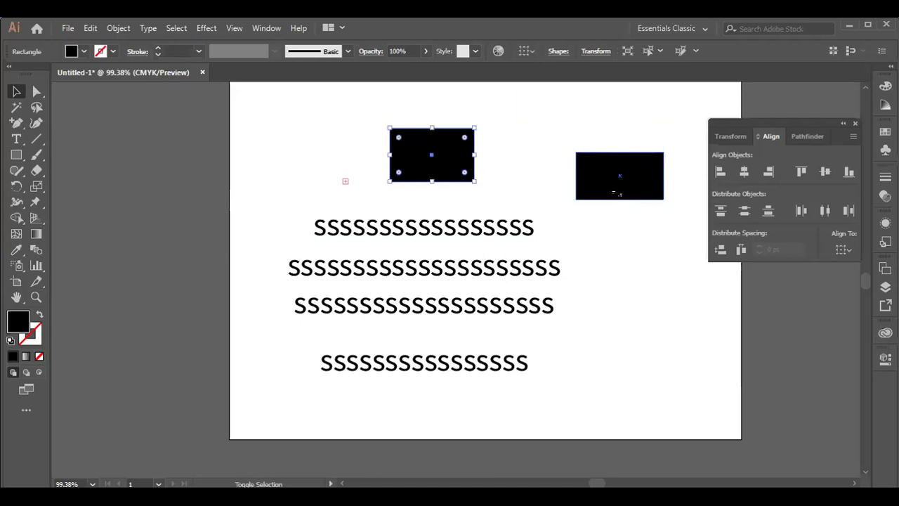
{"action": "left_click", "coordinate": [623, 194], "text": "shift"}
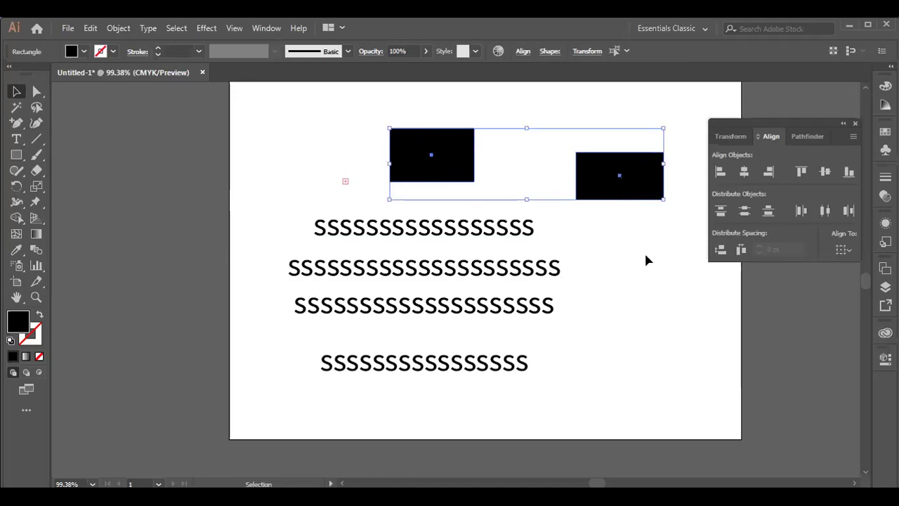
{"action": "left_click", "coordinate": [824, 174]}
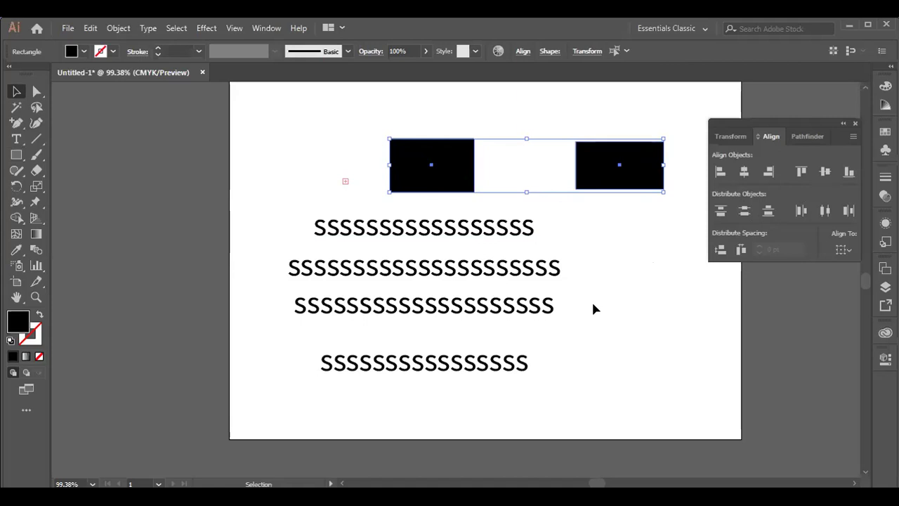
{"action": "left_click_drag", "start_coordinate": [414, 368], "coordinate": [591, 380]}
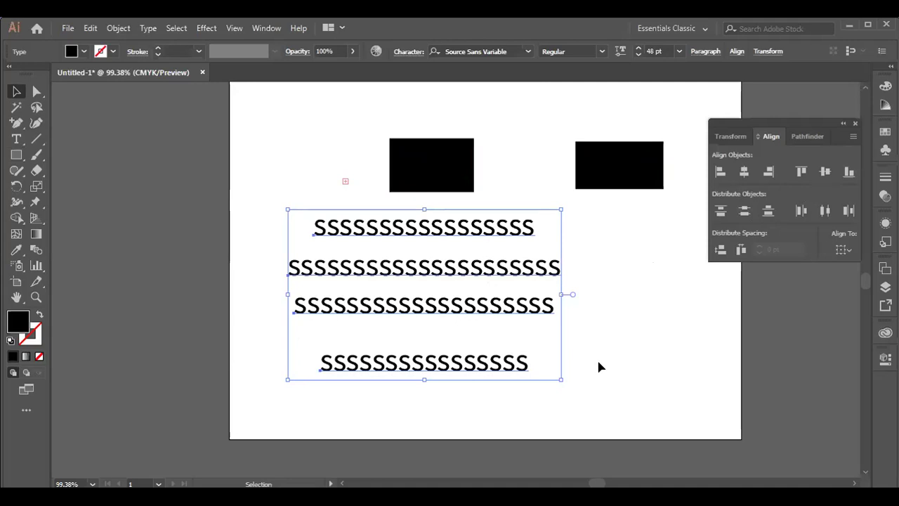
- Delete the four lines of S text
{"action": "key", "text": "Delete"}
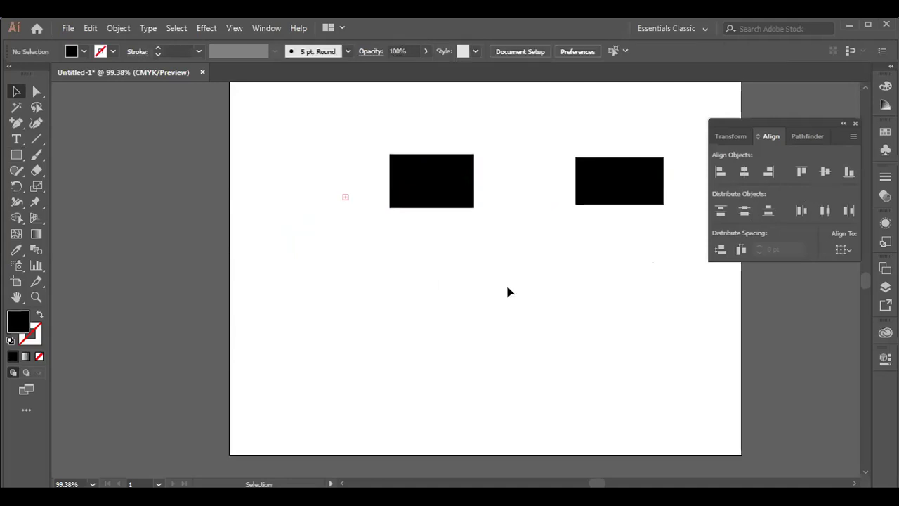
{"action": "scroll", "coordinate": [506, 290], "scroll_direction": "up", "scroll_amount": 1}
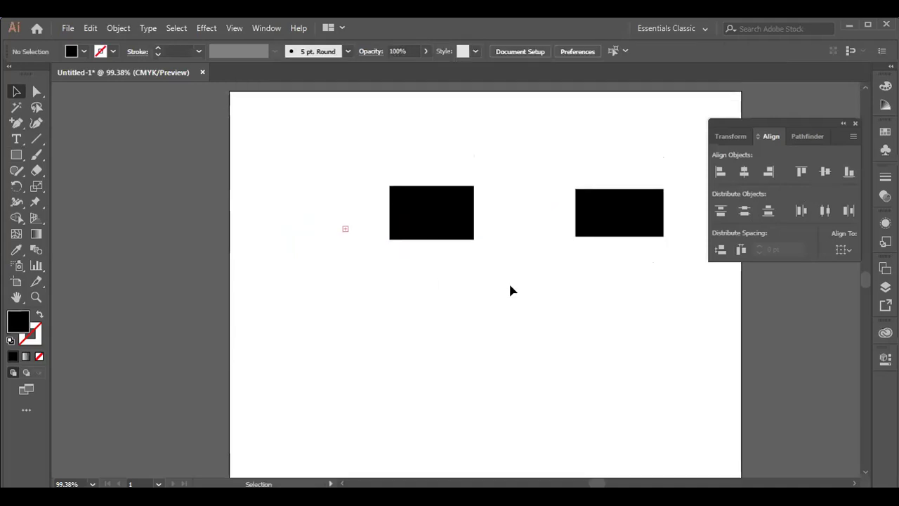
{"action": "scroll", "coordinate": [510, 289], "scroll_direction": "up", "scroll_amount": 1}
{"action": "scroll", "coordinate": [491, 289], "scroll_direction": "down", "scroll_amount": 1}
- Box-select both black rectangles and move them lower on the artboard
{"action": "left_click_drag", "start_coordinate": [362, 166], "coordinate": [672, 305]}
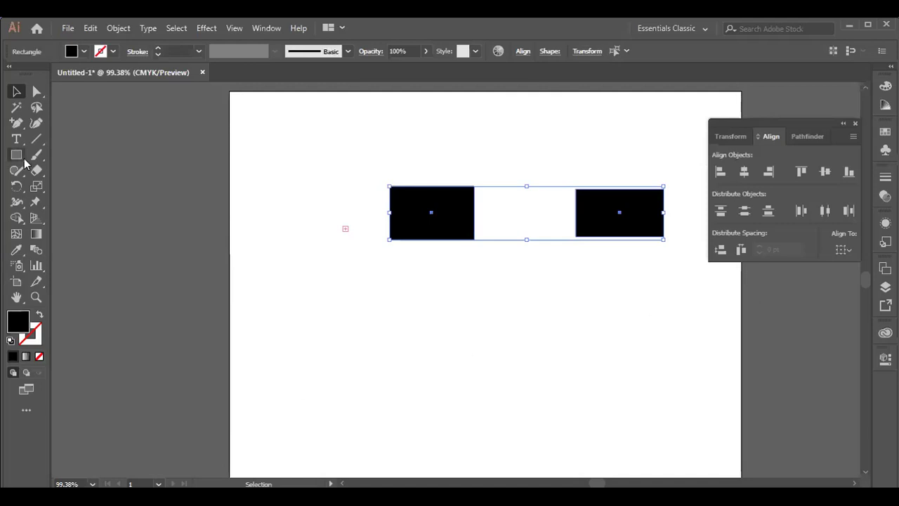
{"action": "left_click_drag", "start_coordinate": [544, 215], "coordinate": [471, 326]}
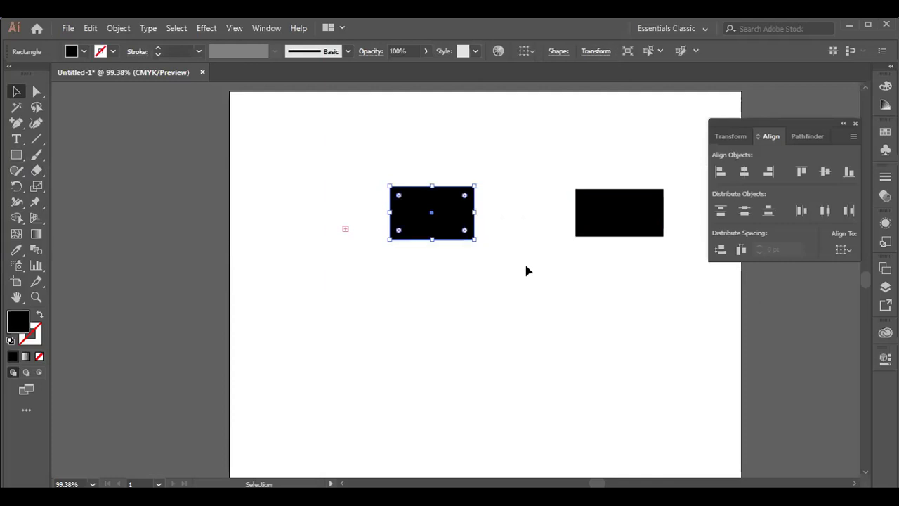
{"action": "left_click_drag", "start_coordinate": [330, 153], "coordinate": [688, 276]}
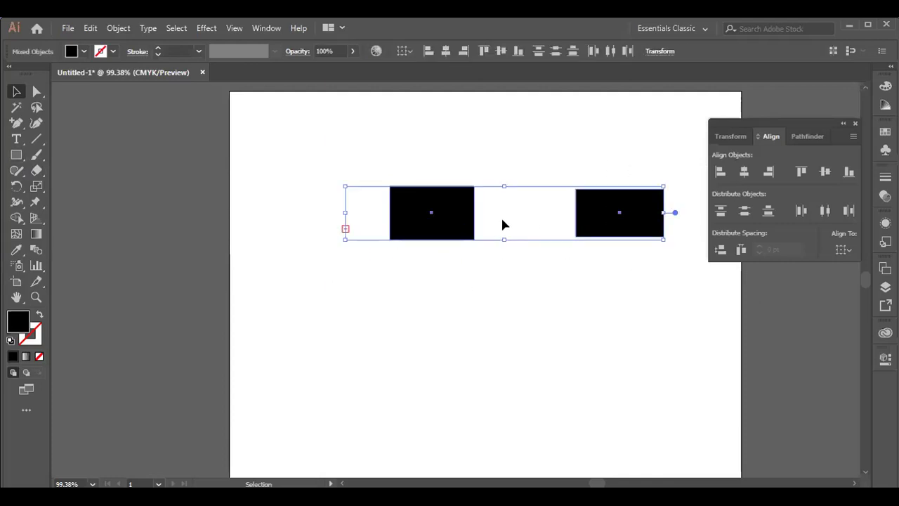
{"action": "left_click_drag", "start_coordinate": [517, 215], "coordinate": [475, 317]}
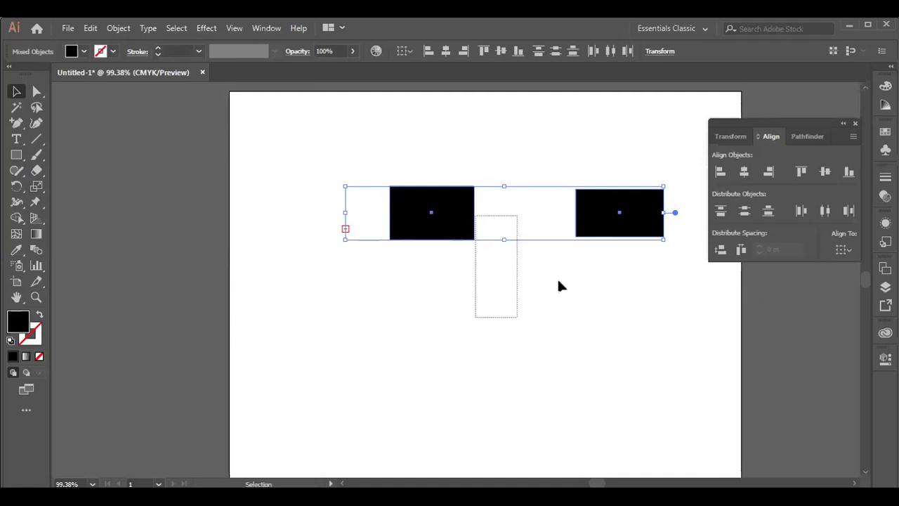
{"action": "left_click_drag", "start_coordinate": [560, 286], "coordinate": [475, 231]}
{"action": "left_click_drag", "start_coordinate": [355, 162], "coordinate": [680, 280]}
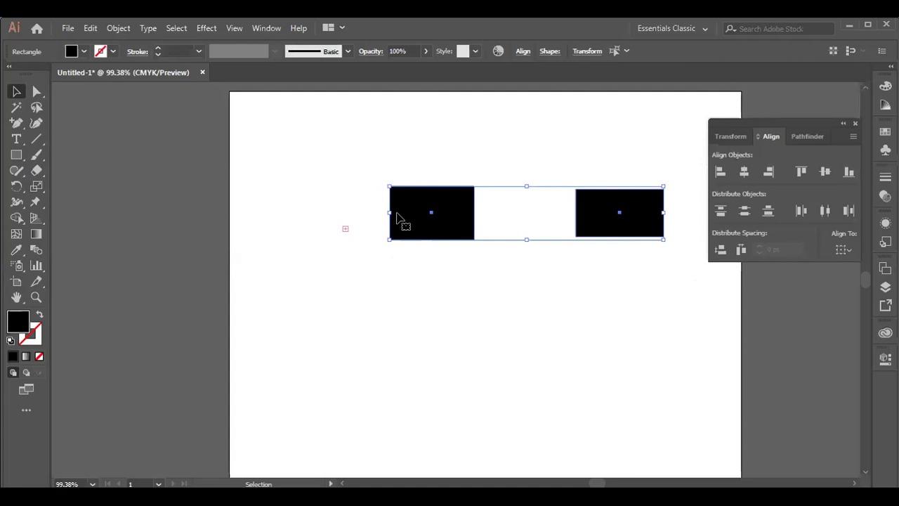
{"action": "left_click_drag", "start_coordinate": [519, 215], "coordinate": [393, 274]}
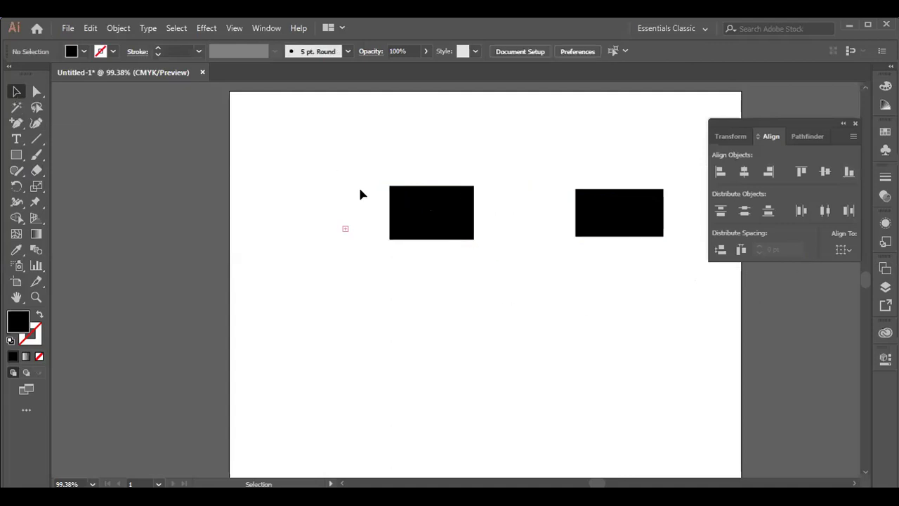
{"action": "left_click", "coordinate": [400, 211]}
{"action": "left_click_drag", "start_coordinate": [347, 139], "coordinate": [656, 259]}
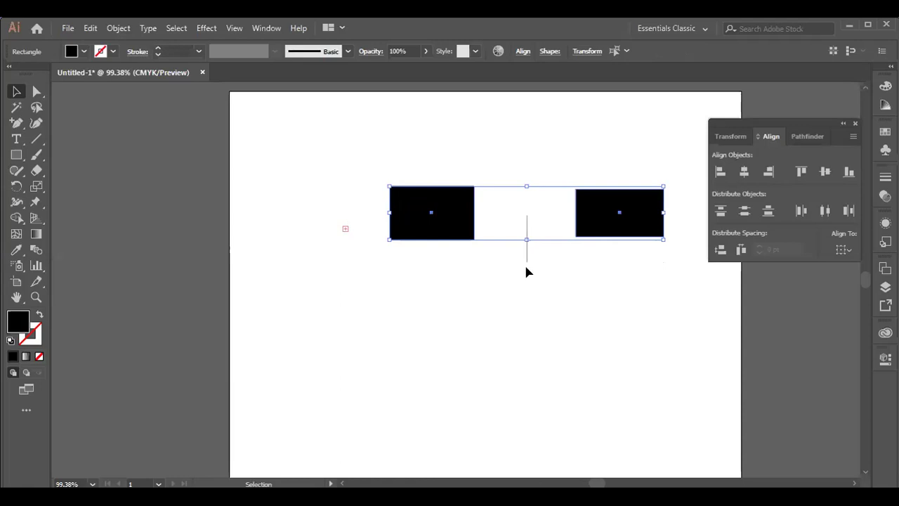
{"action": "left_click", "coordinate": [562, 232]}
{"action": "left_click_drag", "start_coordinate": [350, 160], "coordinate": [655, 266]}
{"action": "left_click_drag", "start_coordinate": [605, 224], "coordinate": [569, 365]}
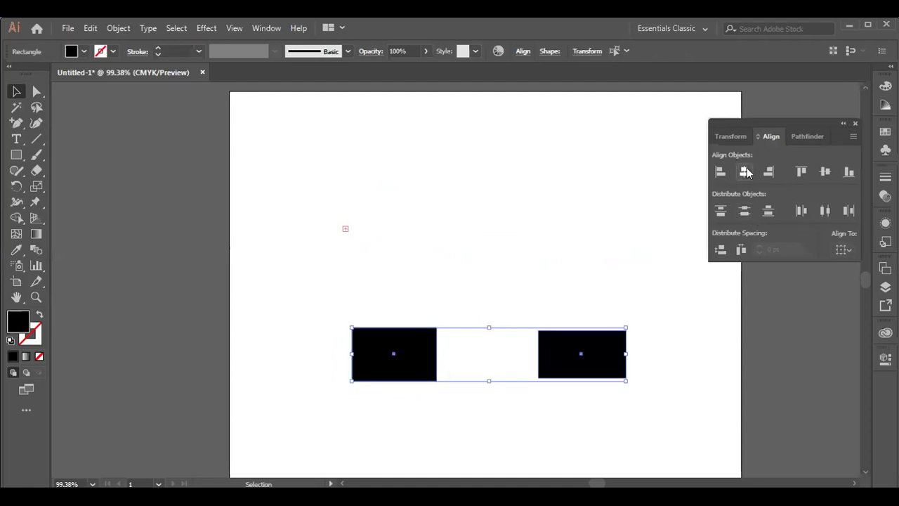
- Try aligning the rectangles by horizontal centre, bottom, vertical centre, top and right edges
{"action": "left_click", "coordinate": [745, 172]}
{"action": "key", "text": "ctrl+z"}
{"action": "scroll", "coordinate": [684, 313], "scroll_direction": "down", "scroll_amount": 1}
{"action": "scroll", "coordinate": [688, 318], "scroll_direction": "up", "scroll_amount": 1}
{"action": "scroll", "coordinate": [689, 316], "scroll_direction": "down", "scroll_amount": 2}
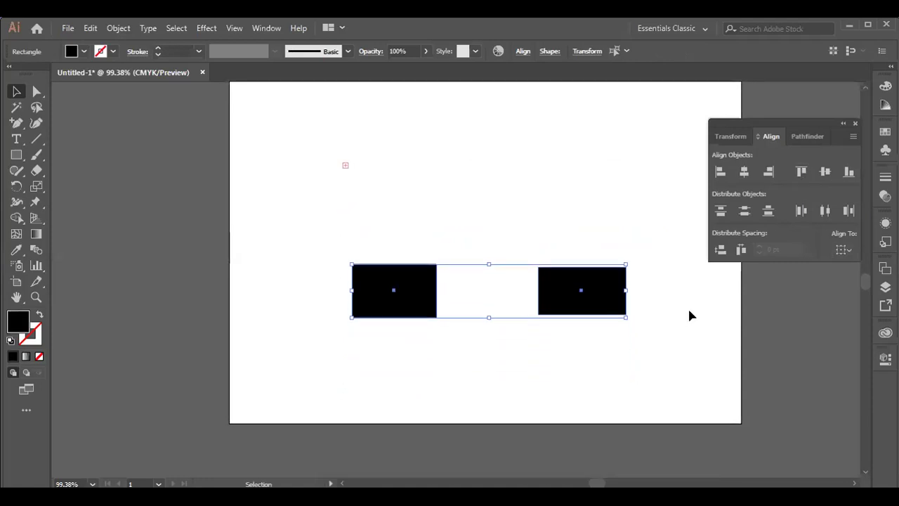
{"action": "scroll", "coordinate": [689, 314], "scroll_direction": "up", "scroll_amount": 1}
{"action": "scroll", "coordinate": [689, 314], "scroll_direction": "down", "scroll_amount": 2}
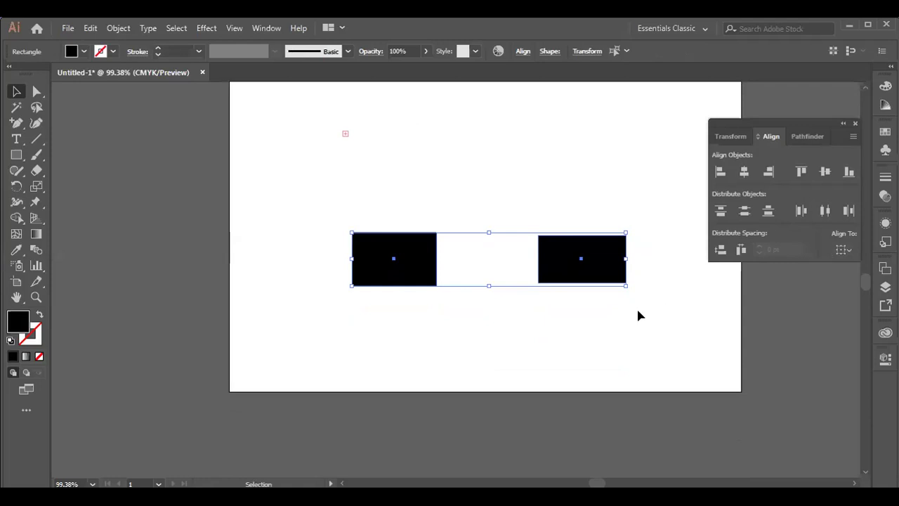
{"action": "scroll", "coordinate": [659, 242], "scroll_direction": "up", "scroll_amount": 3}
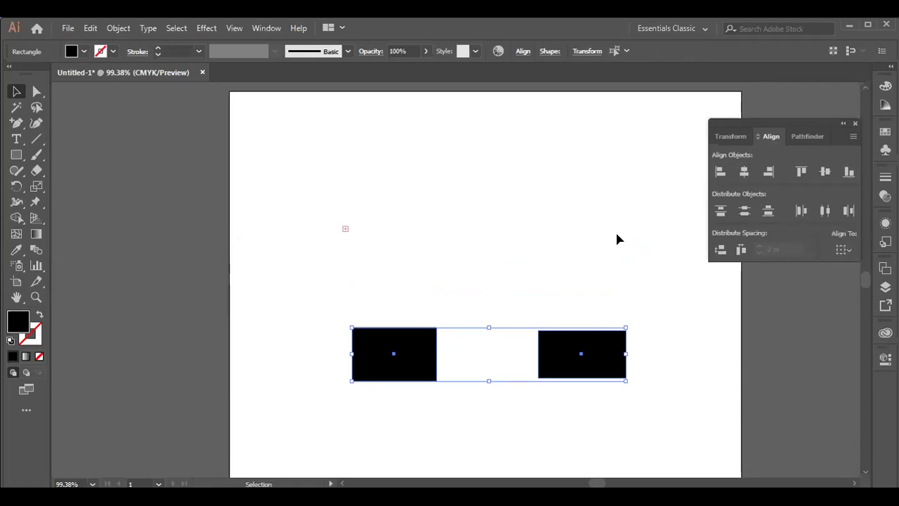
{"action": "scroll", "coordinate": [616, 239], "scroll_direction": "down", "scroll_amount": 3}
{"action": "scroll", "coordinate": [618, 235], "scroll_direction": "up", "scroll_amount": 3}
{"action": "left_click", "coordinate": [849, 175]}
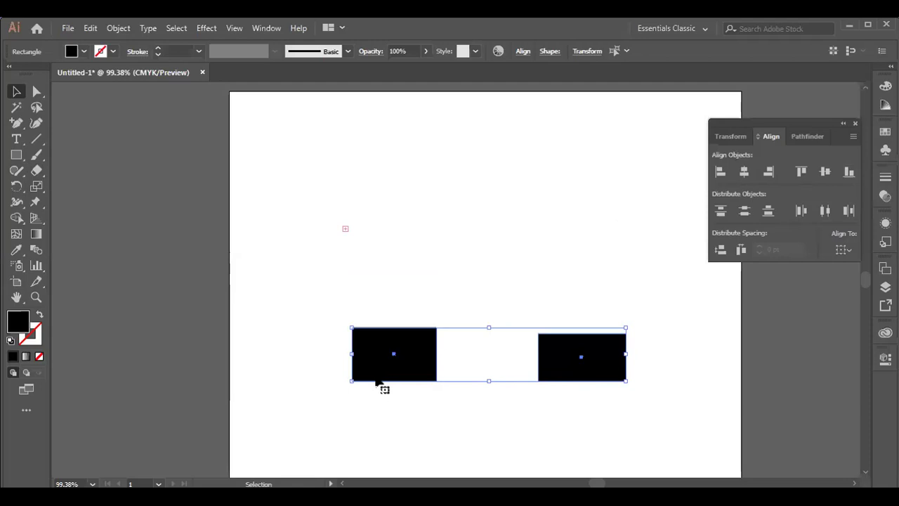
{"action": "left_click", "coordinate": [826, 173]}
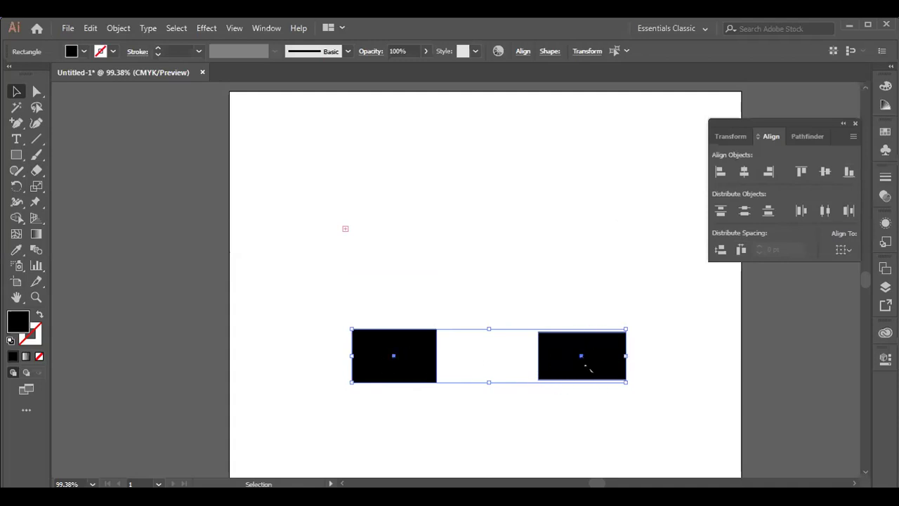
{"action": "left_click", "coordinate": [800, 174]}
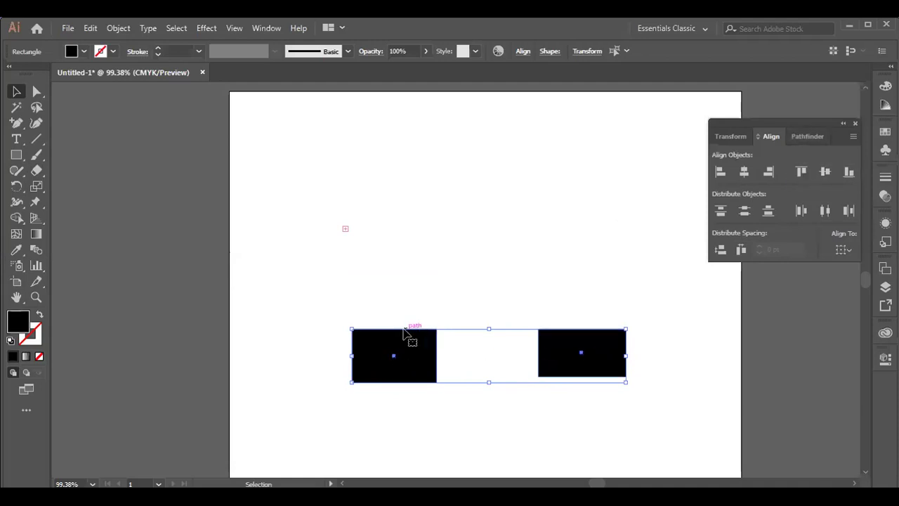
{"action": "left_click", "coordinate": [764, 174]}
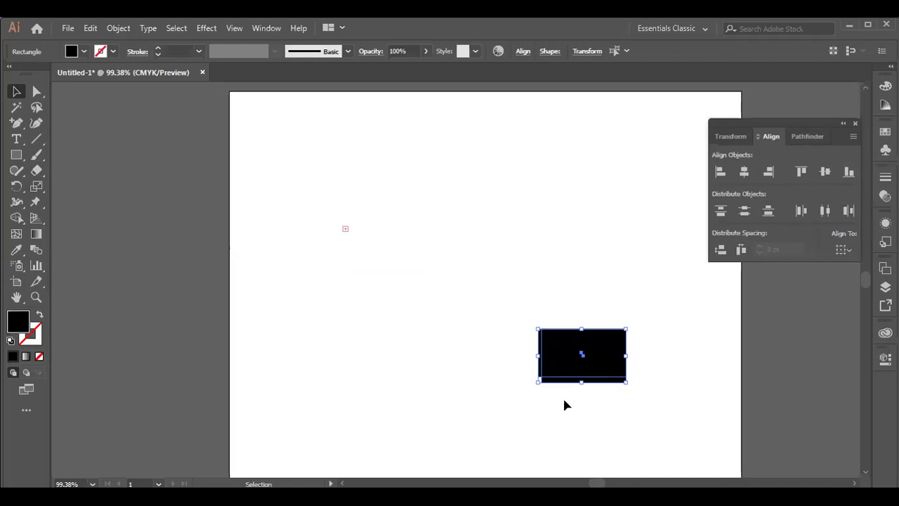
- Stack one rectangle below the other and line up their right edges
{"action": "key", "text": "ctrl+z"}
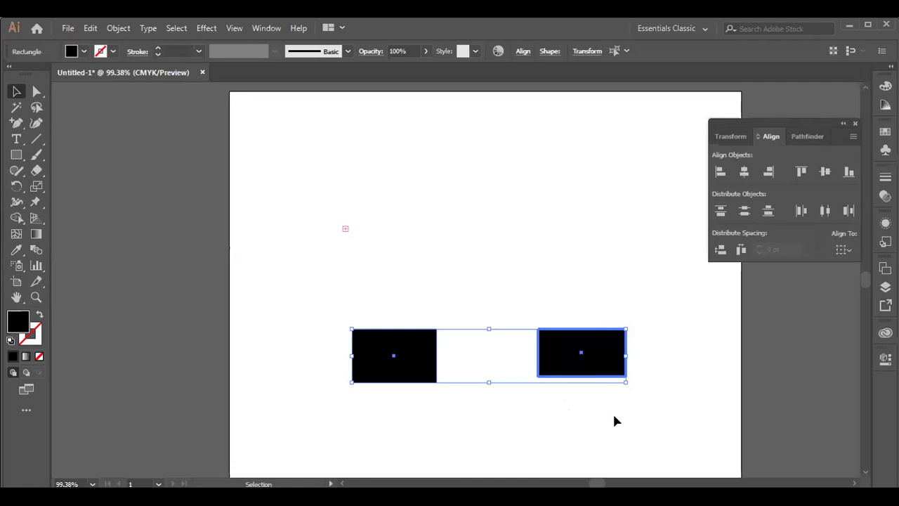
{"action": "left_click_drag", "start_coordinate": [602, 361], "coordinate": [444, 439]}
{"action": "left_click_drag", "start_coordinate": [328, 304], "coordinate": [507, 460]}
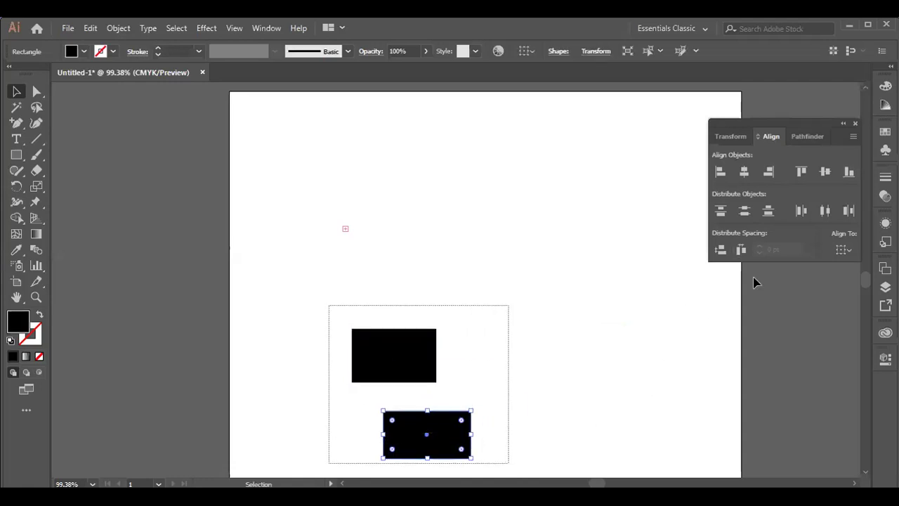
{"action": "left_click", "coordinate": [768, 172]}
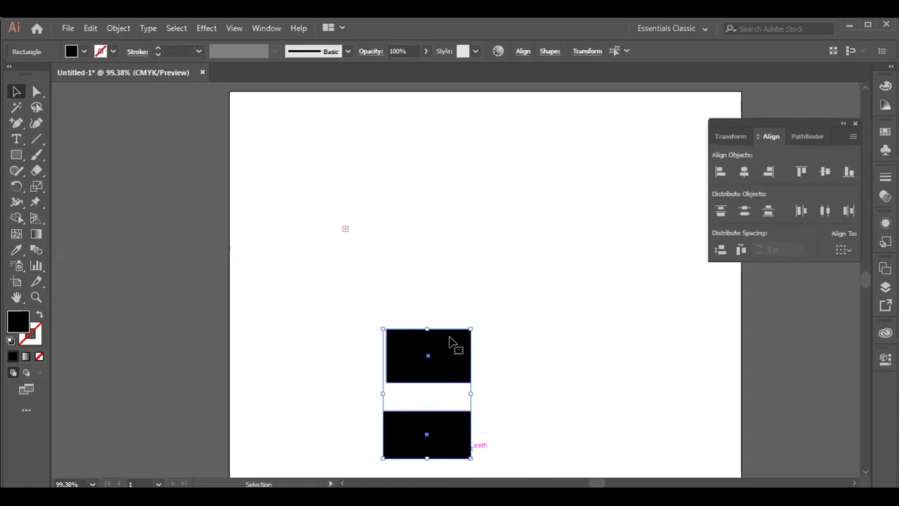
{"action": "key", "text": "ctrl+z"}
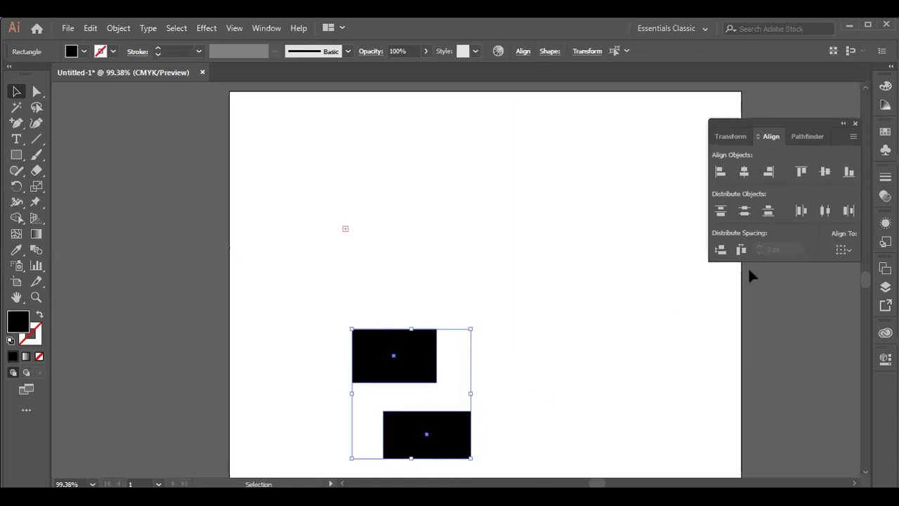
{"action": "left_click", "coordinate": [768, 171]}
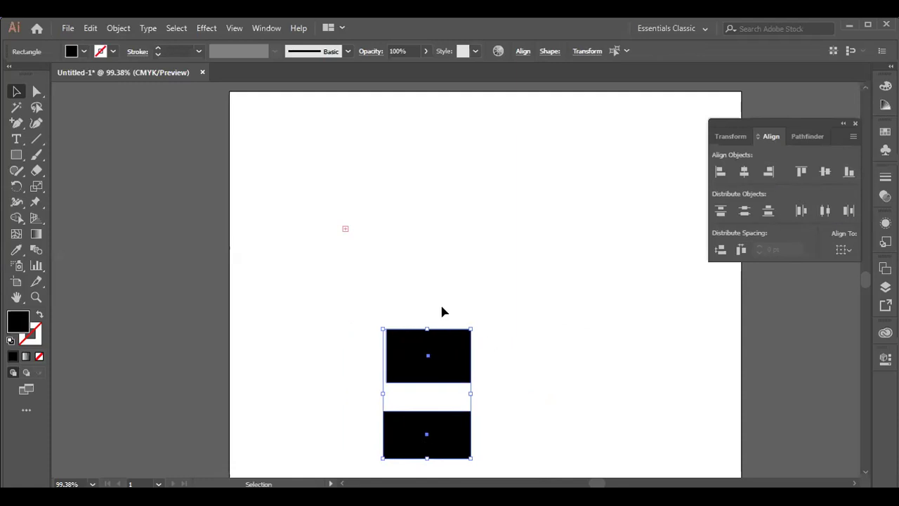
{"action": "right_click", "coordinate": [424, 356]}
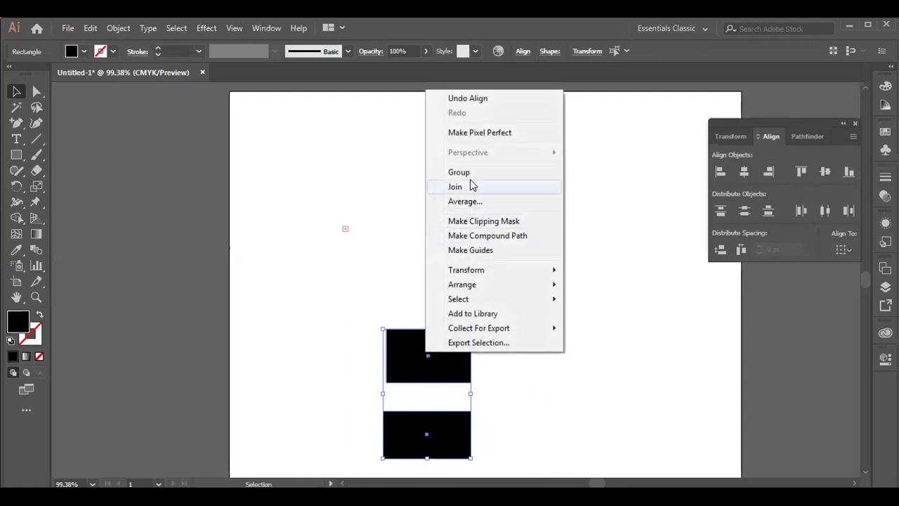
- Group the two rectangles and move the group up toward the artboard centre
{"action": "left_click", "coordinate": [469, 173]}
{"action": "left_click", "coordinate": [444, 386]}
{"action": "left_click_drag", "start_coordinate": [435, 374], "coordinate": [476, 270]}
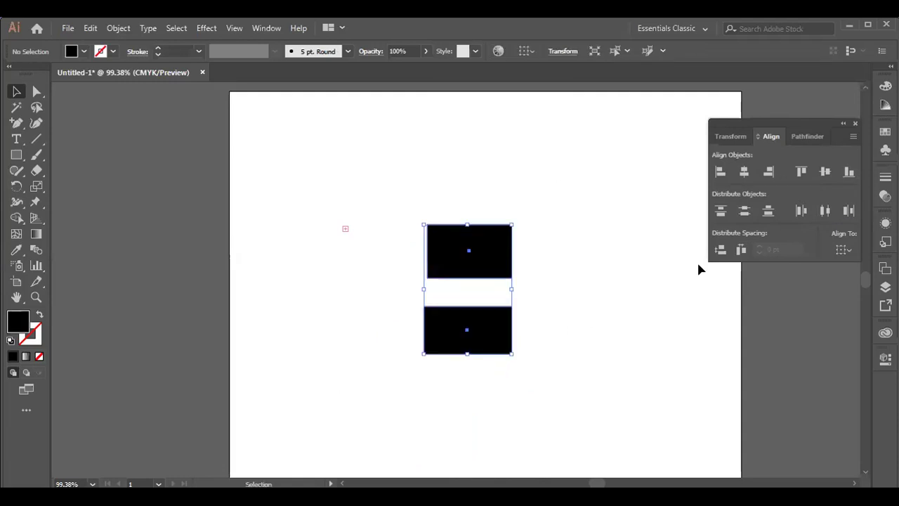
- Turn on rulers via View > Rulers > Show Rulers
{"action": "left_click", "coordinate": [265, 28]}
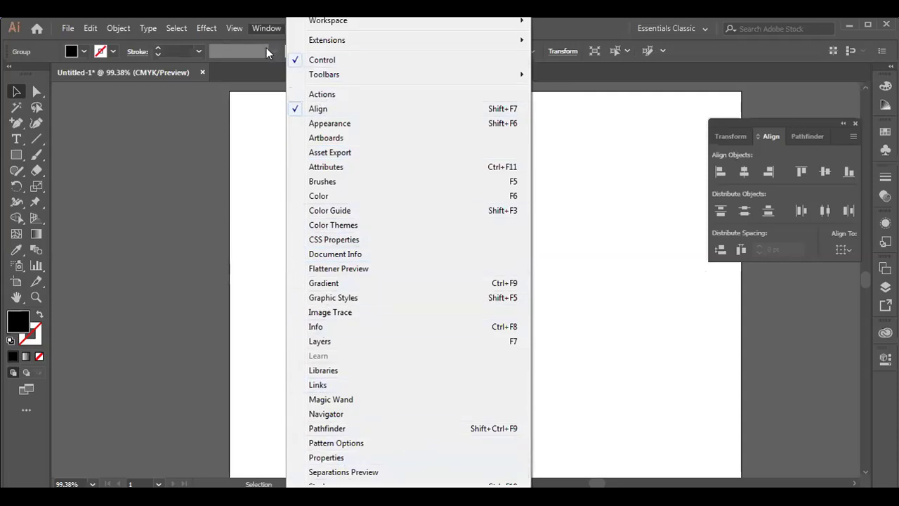
{"action": "mouse_move", "coordinate": [234, 28]}
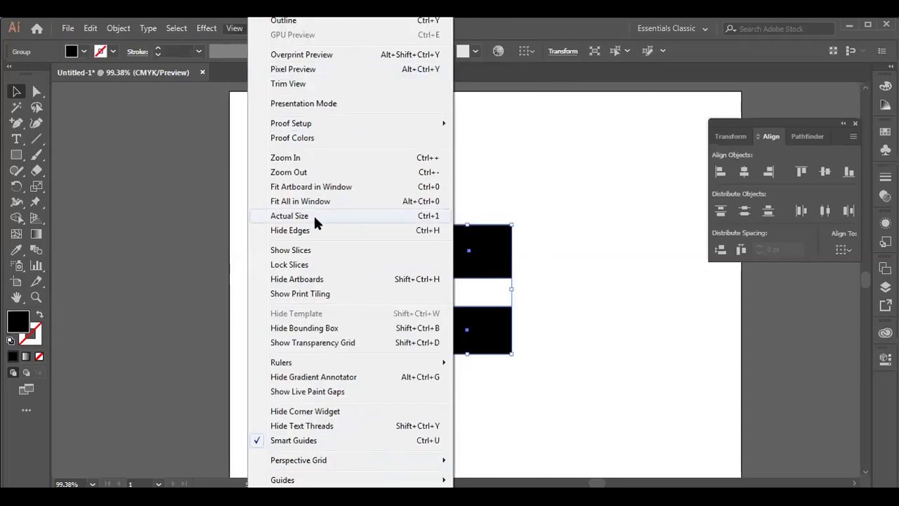
{"action": "mouse_move", "coordinate": [435, 363]}
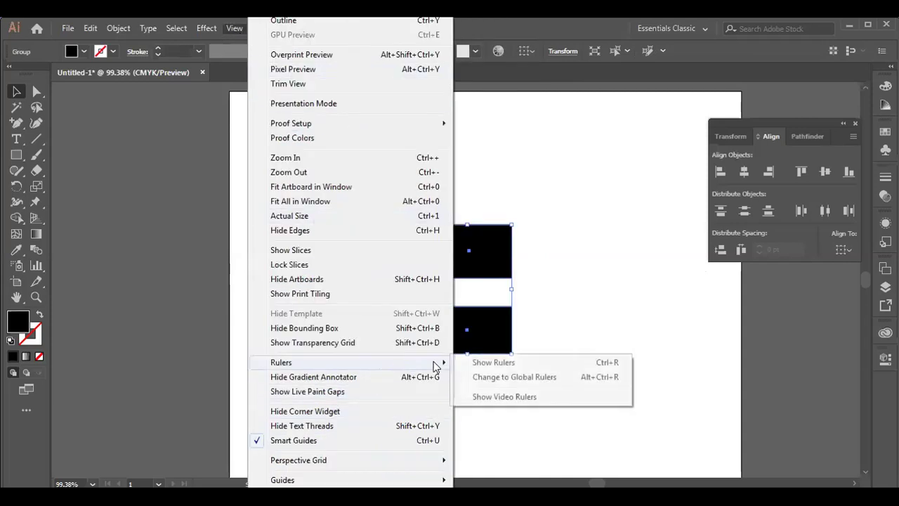
{"action": "left_click", "coordinate": [504, 365]}
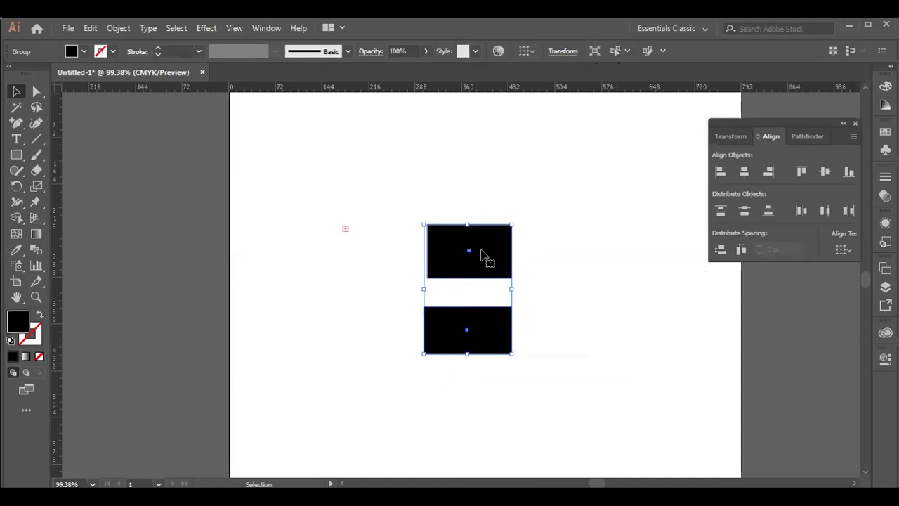
- Ungroup the two black rectangles
{"action": "left_click", "coordinate": [486, 296]}
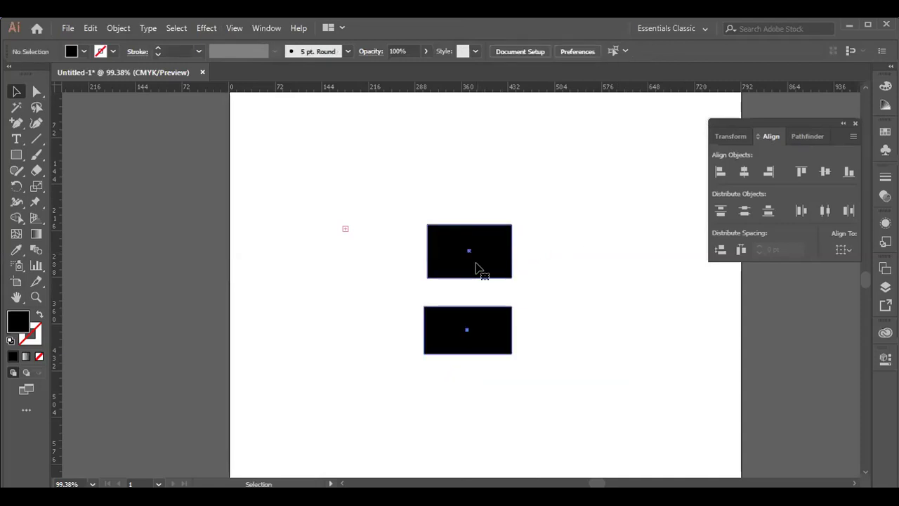
{"action": "left_click", "coordinate": [476, 268]}
{"action": "right_click", "coordinate": [475, 268]}
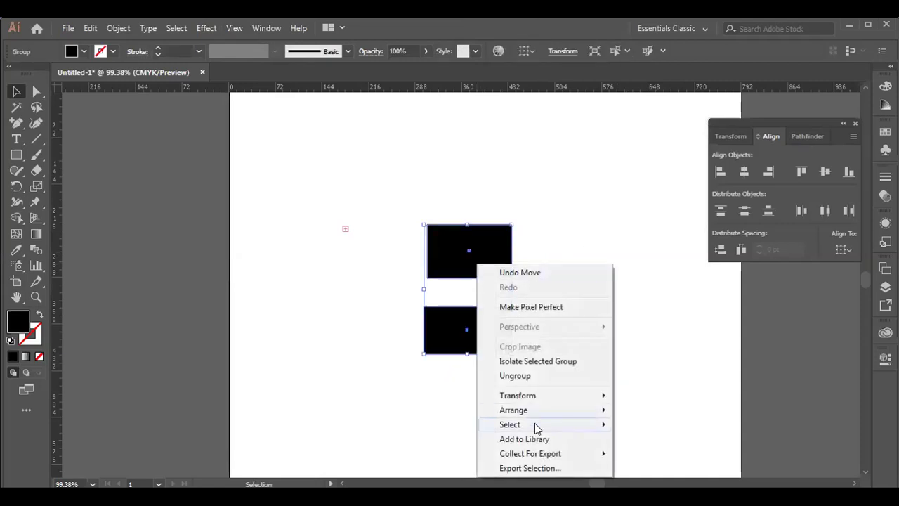
{"action": "left_click", "coordinate": [528, 375]}
- Align the top rectangle to the artboard's left edge, then select both rectangles
{"action": "left_click", "coordinate": [517, 281]}
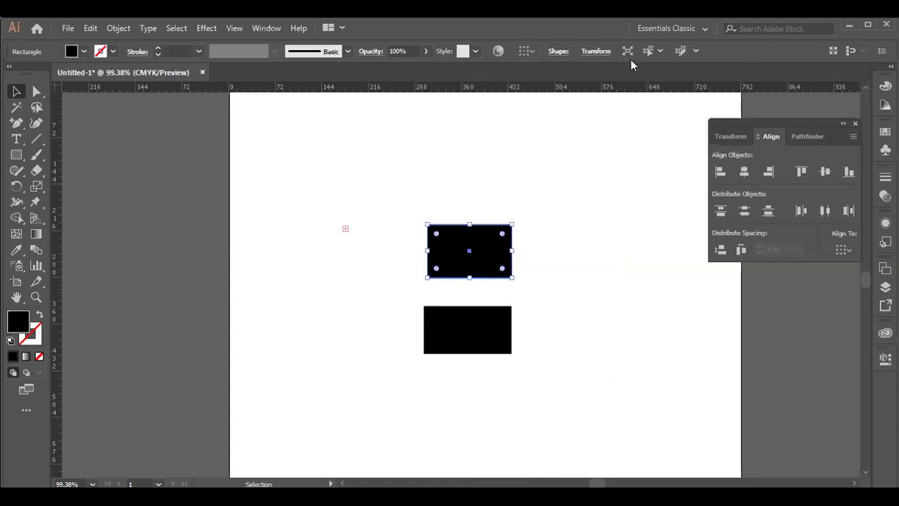
{"action": "left_click", "coordinate": [534, 52]}
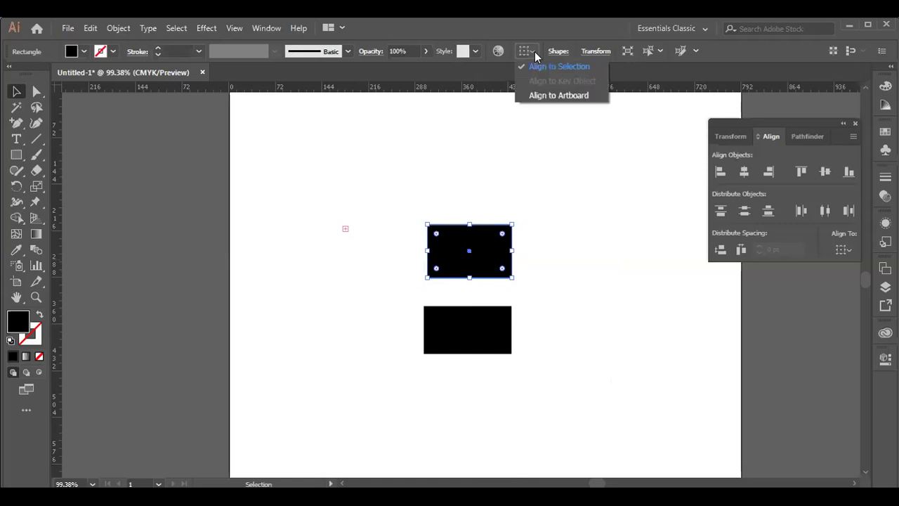
{"action": "left_click", "coordinate": [561, 97]}
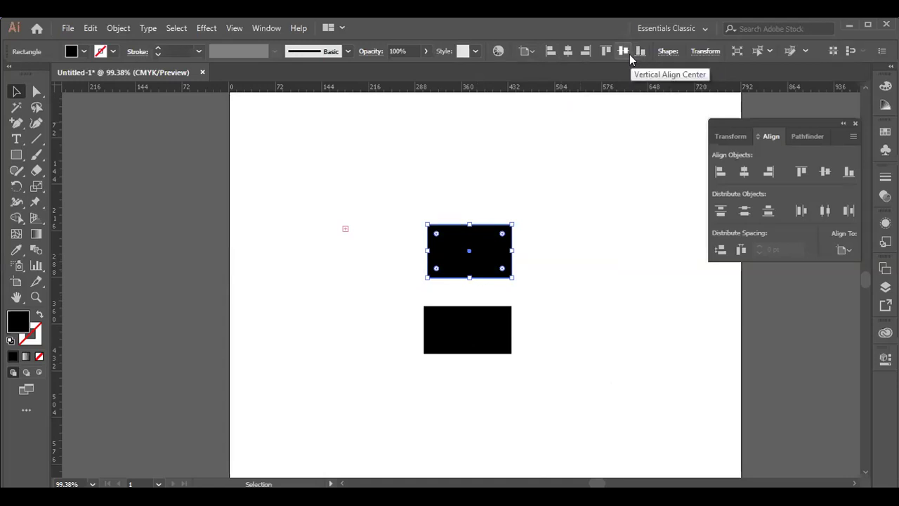
{"action": "left_click", "coordinate": [569, 53]}
{"action": "left_click", "coordinate": [550, 52]}
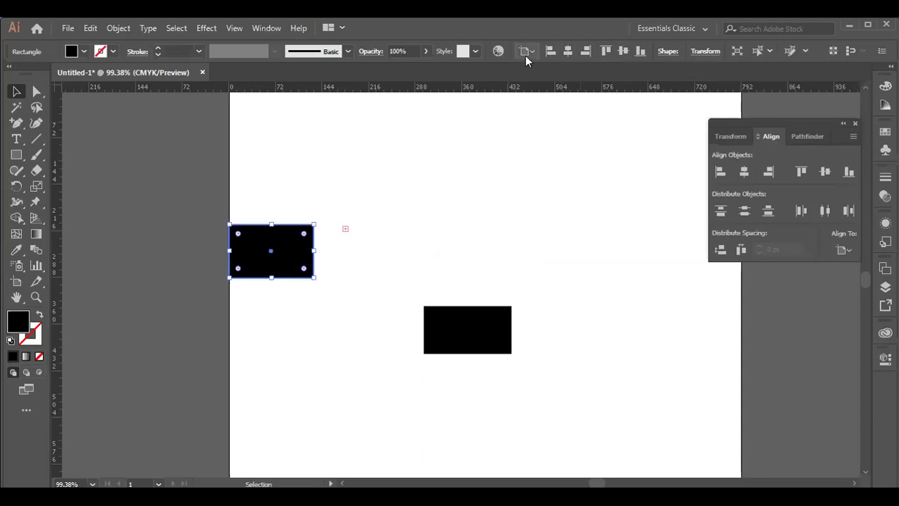
{"action": "left_click", "coordinate": [527, 50]}
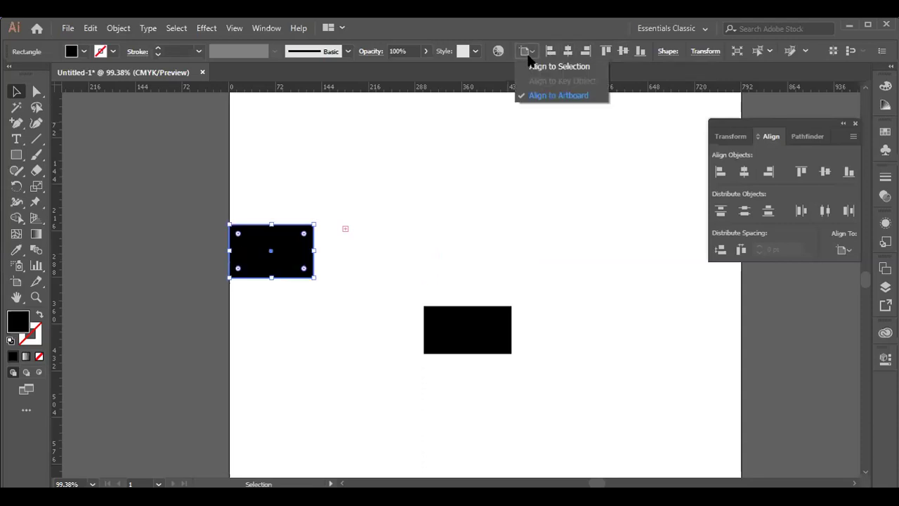
{"action": "left_click", "coordinate": [566, 94]}
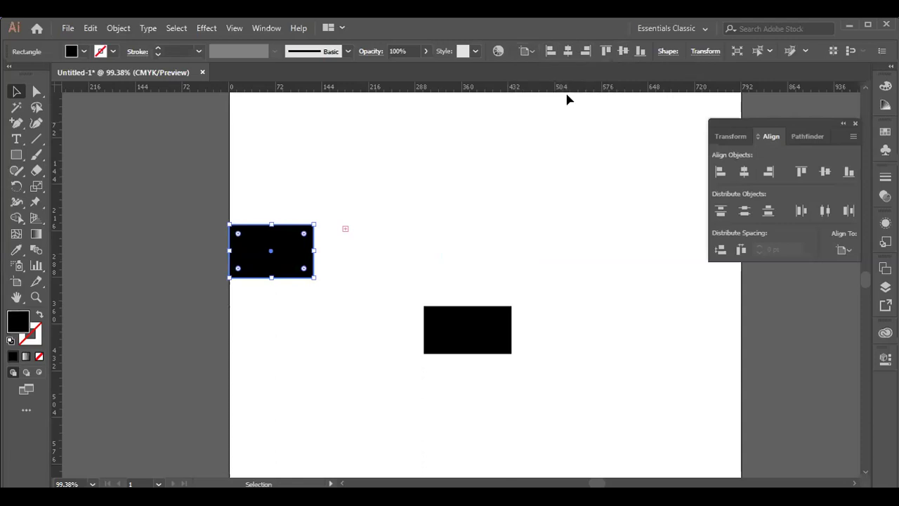
{"action": "left_click_drag", "start_coordinate": [259, 187], "coordinate": [491, 443]}
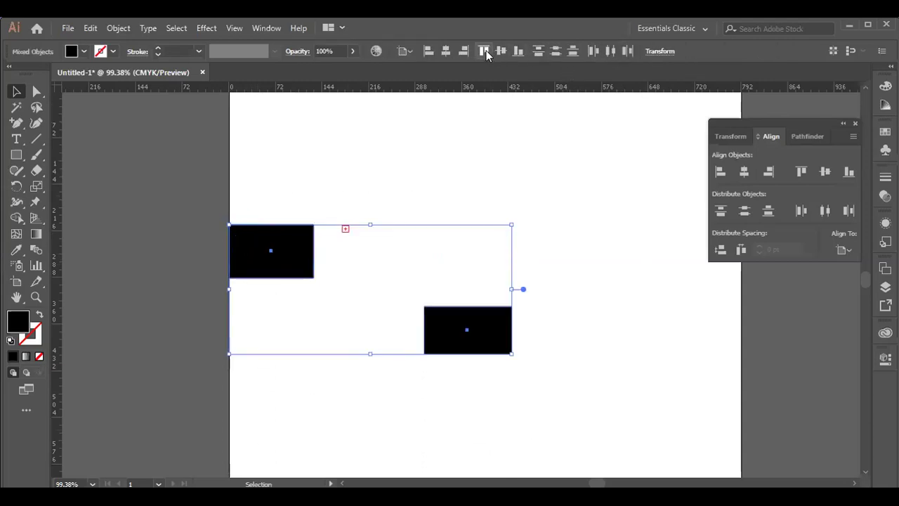
- Try centre, right and vertical-centre alignments on both rectangles, undoing the last two
{"action": "left_click", "coordinate": [445, 50]}
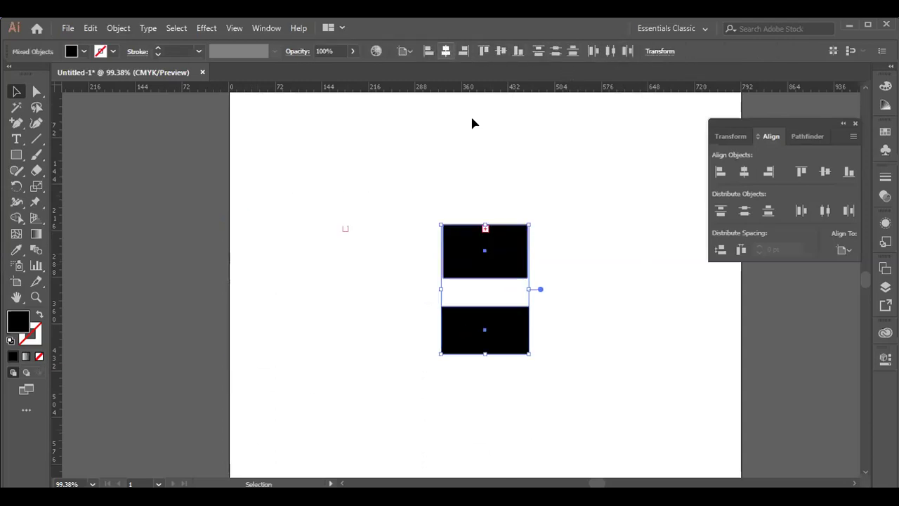
{"action": "scroll", "coordinate": [576, 353], "scroll_direction": "up", "scroll_amount": 2}
{"action": "scroll", "coordinate": [574, 351], "scroll_direction": "down", "scroll_amount": 4}
{"action": "scroll", "coordinate": [573, 346], "scroll_direction": "up", "scroll_amount": 3}
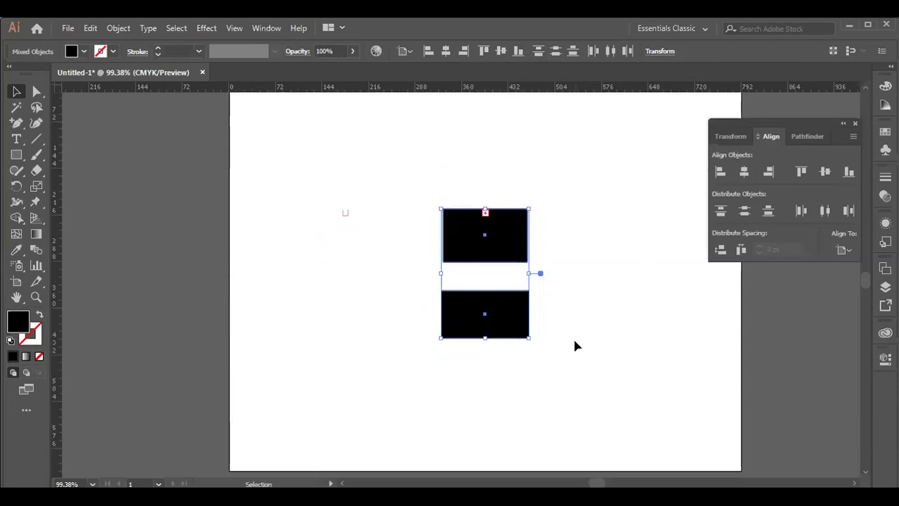
{"action": "left_click", "coordinate": [463, 53]}
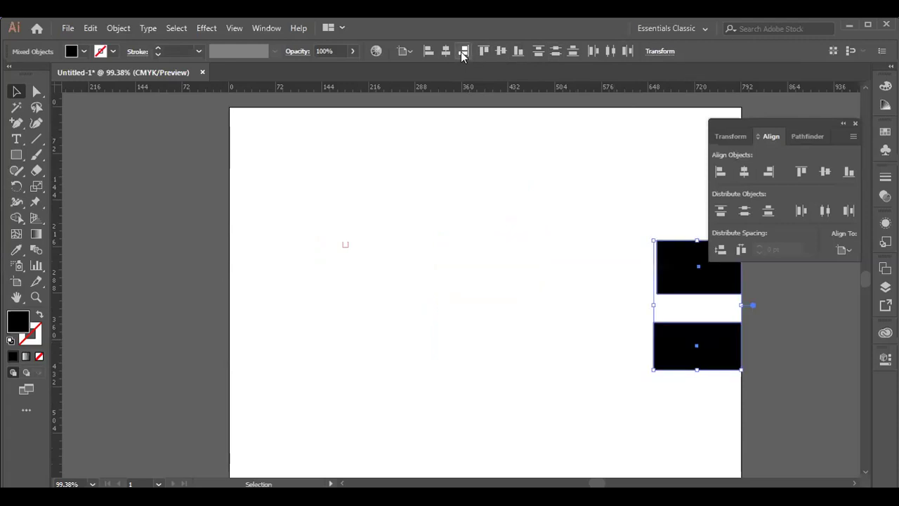
{"action": "left_click", "coordinate": [504, 52]}
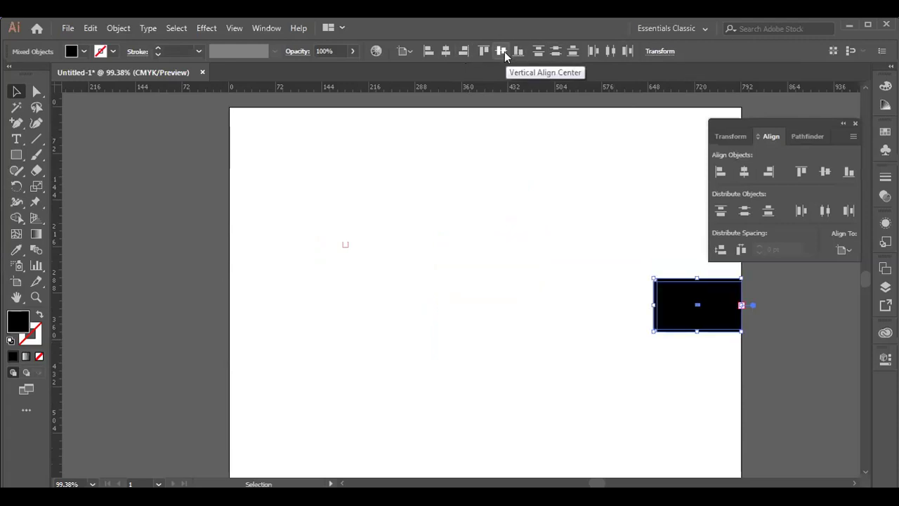
{"action": "key", "text": "ctrl+z"}
{"action": "key", "text": "ctrl+z"}
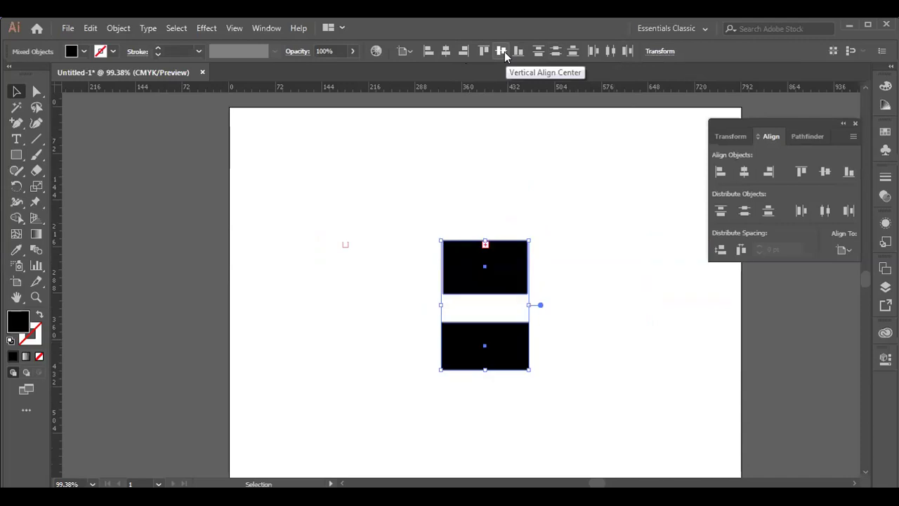
{"action": "scroll", "coordinate": [608, 232], "scroll_direction": "down", "scroll_amount": 2}
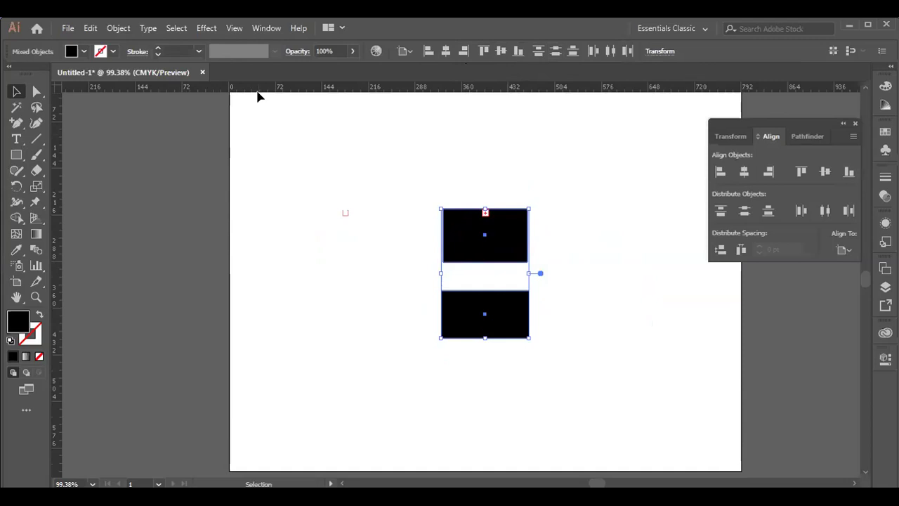
- Add a horizontal guide, nudge the rectangles, and move the top one below the other
{"action": "left_click_drag", "start_coordinate": [258, 90], "coordinate": [283, 277]}
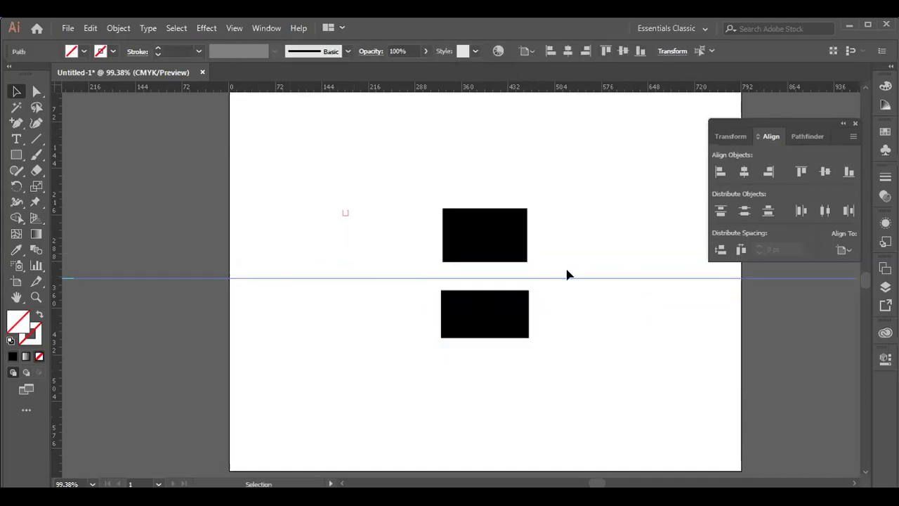
{"action": "left_click_drag", "start_coordinate": [395, 185], "coordinate": [625, 353]}
{"action": "left_click_drag", "start_coordinate": [506, 254], "coordinate": [494, 226]}
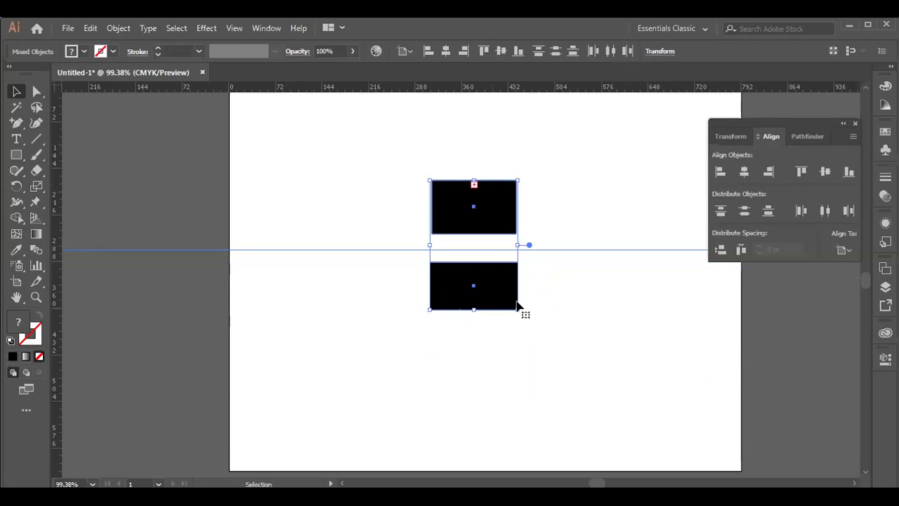
{"action": "left_click", "coordinate": [536, 241]}
{"action": "left_click_drag", "start_coordinate": [484, 222], "coordinate": [482, 379]}
{"action": "left_click_drag", "start_coordinate": [521, 301], "coordinate": [521, 301]}
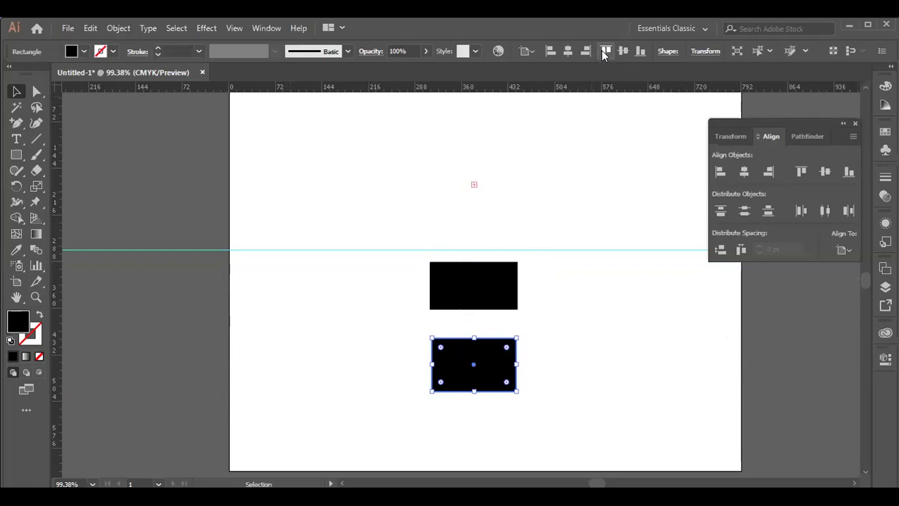
- Align both rectangles to the artboard top, then undo it
{"action": "left_click_drag", "start_coordinate": [405, 262], "coordinate": [442, 373]}
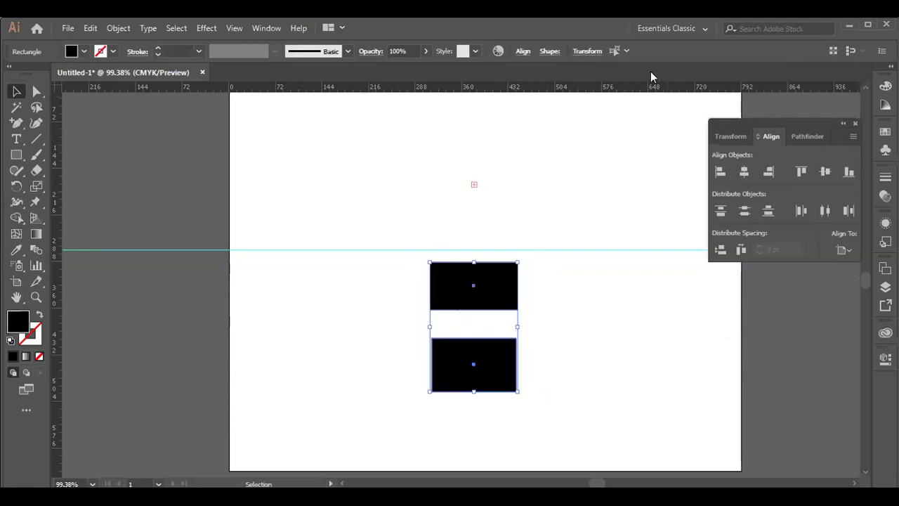
{"action": "left_click", "coordinate": [523, 52]}
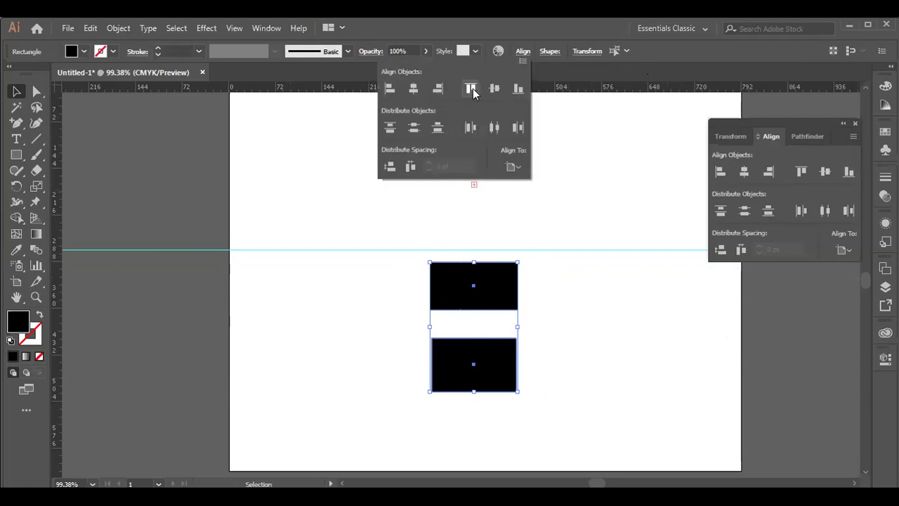
{"action": "left_click", "coordinate": [472, 88]}
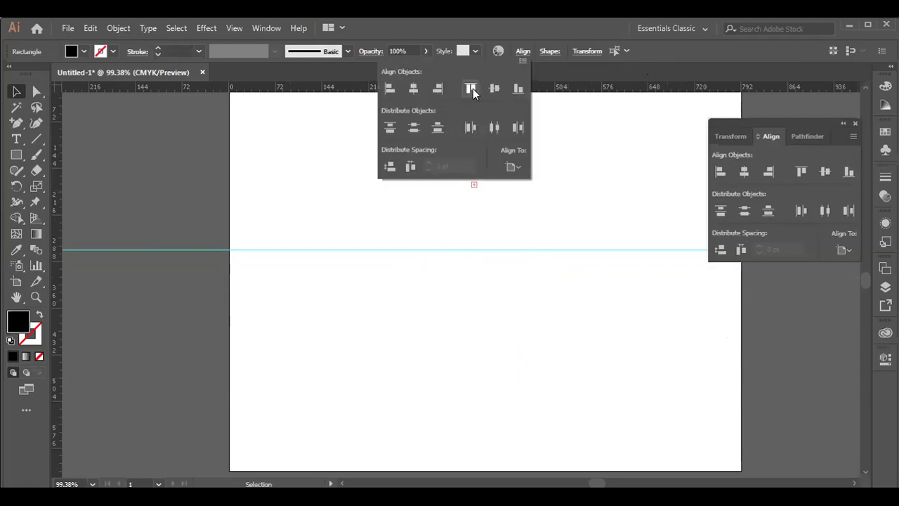
{"action": "key", "text": "ctrl+z"}
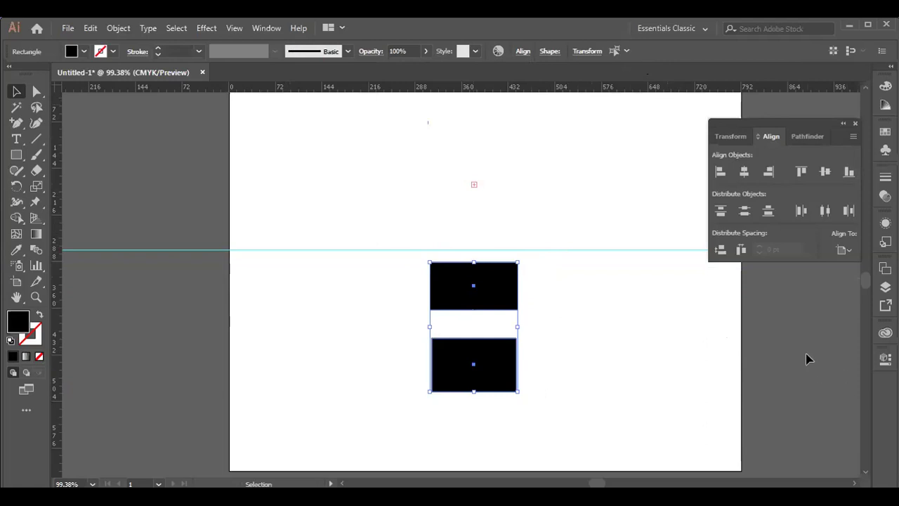
- Delete the horizontal guide and both black rectangles
{"action": "left_click", "coordinate": [348, 253]}
{"action": "left_click", "coordinate": [347, 249]}
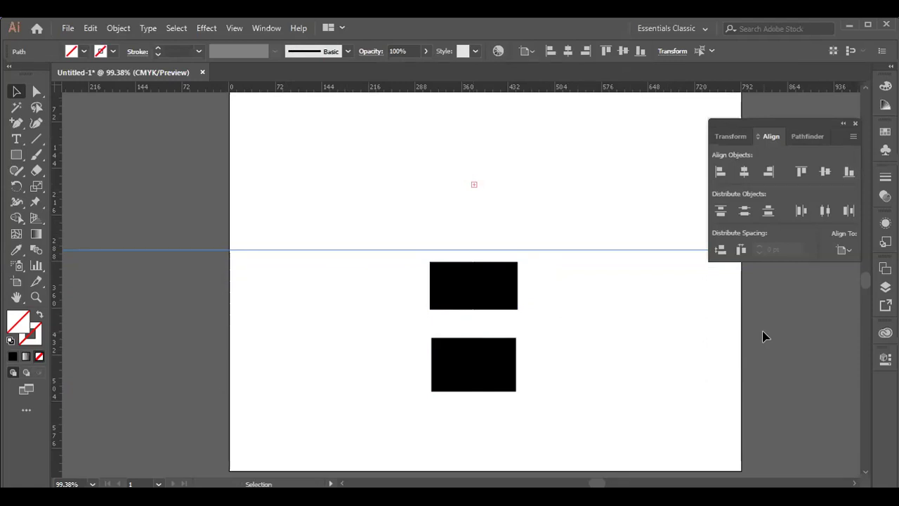
{"action": "key", "text": "Delete"}
{"action": "left_click_drag", "start_coordinate": [349, 211], "coordinate": [653, 408]}
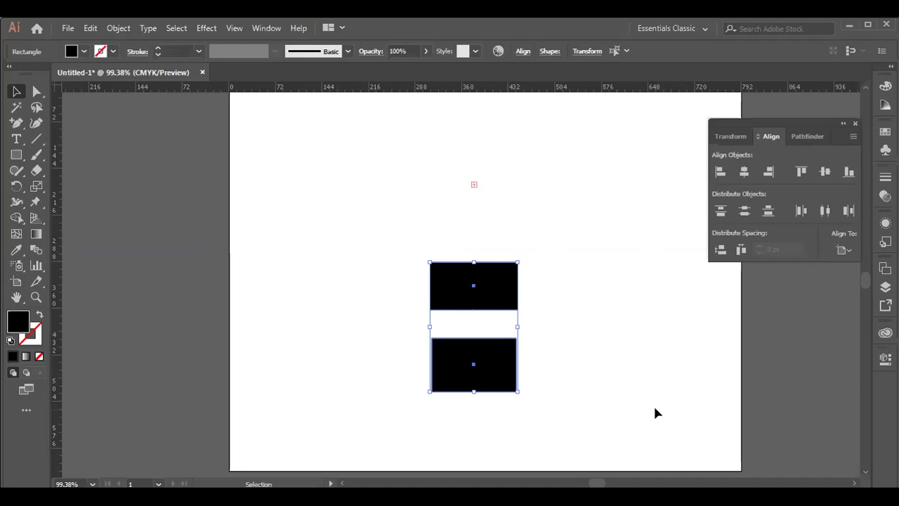
{"action": "key", "text": "Delete"}
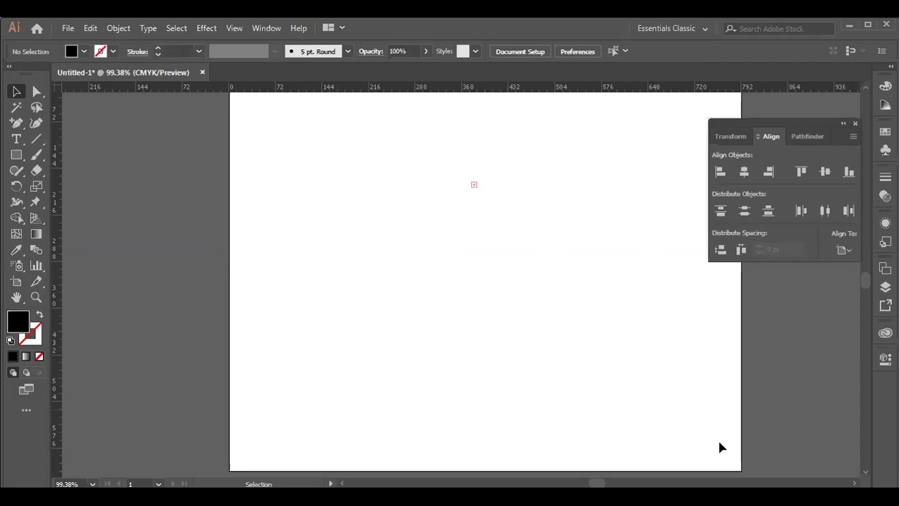
- Switch Align To from Artboard to Selection and back to Artboard
{"action": "left_click", "coordinate": [850, 250]}
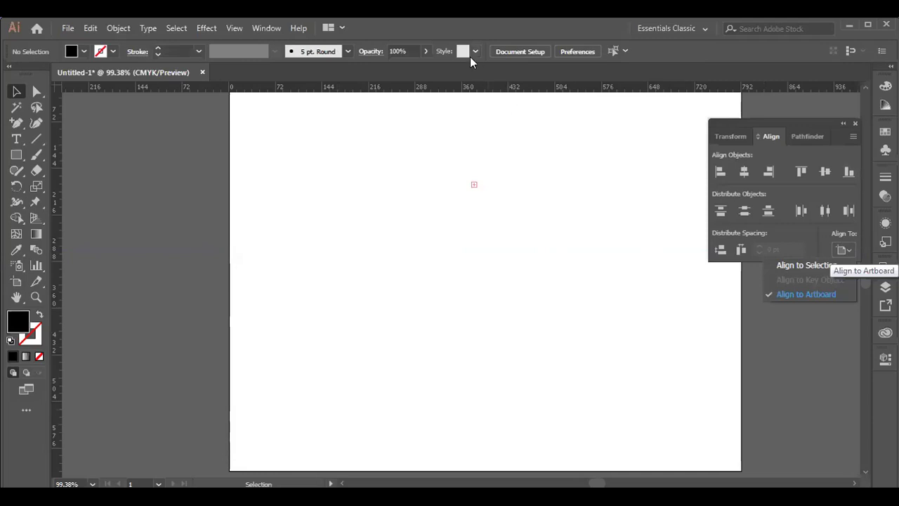
{"action": "left_click", "coordinate": [831, 266]}
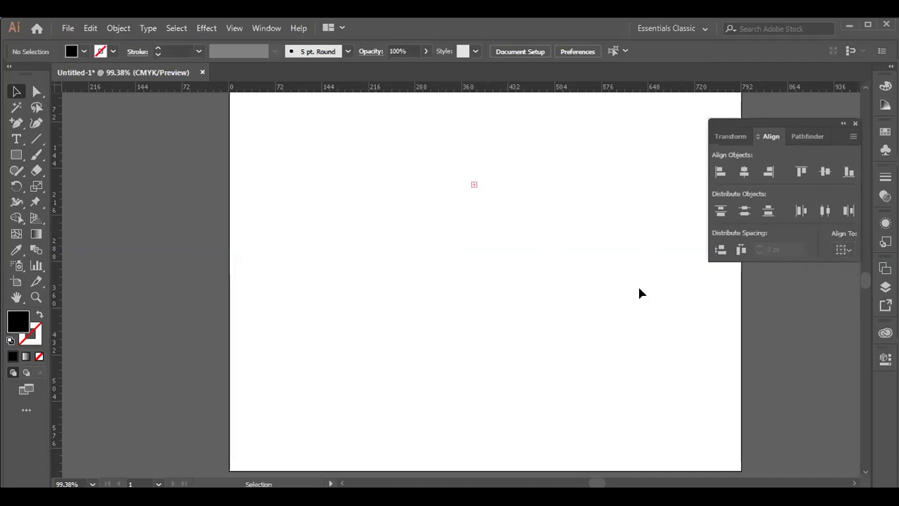
{"action": "left_click", "coordinate": [849, 246]}
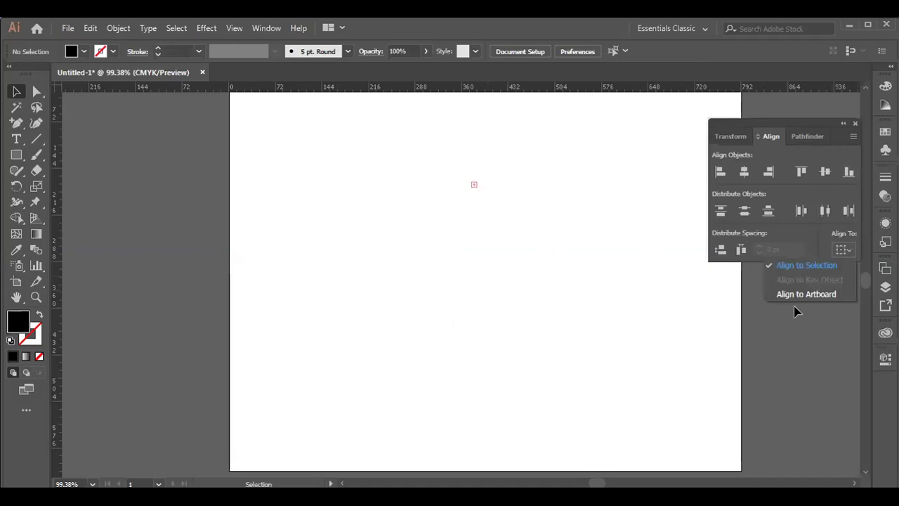
{"action": "left_click", "coordinate": [822, 297]}
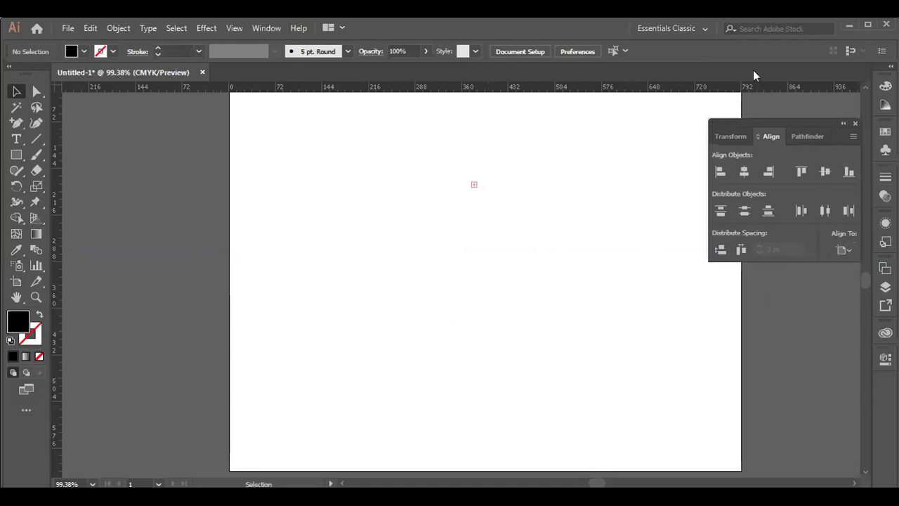
- Show the Pathfinder then Transform panel, dismiss Select Similar, and pick the Type tool
{"action": "left_click", "coordinate": [812, 137]}
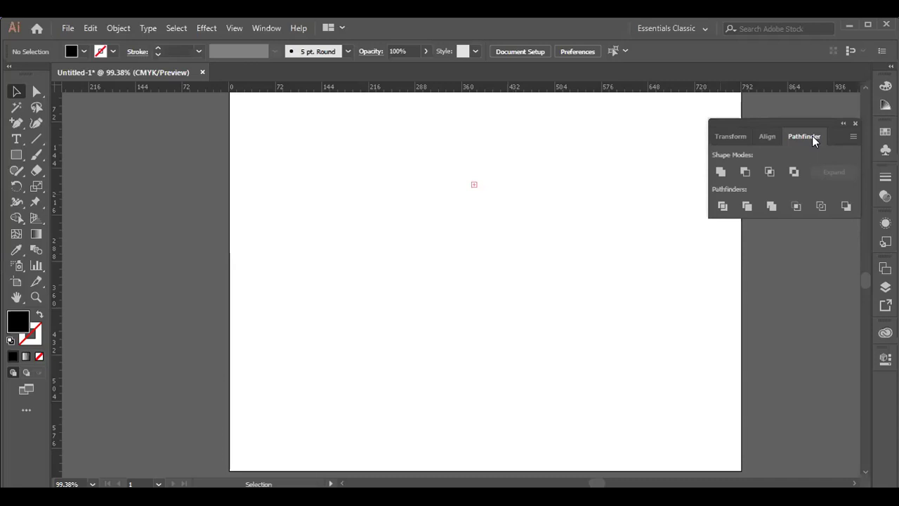
{"action": "left_click", "coordinate": [724, 136]}
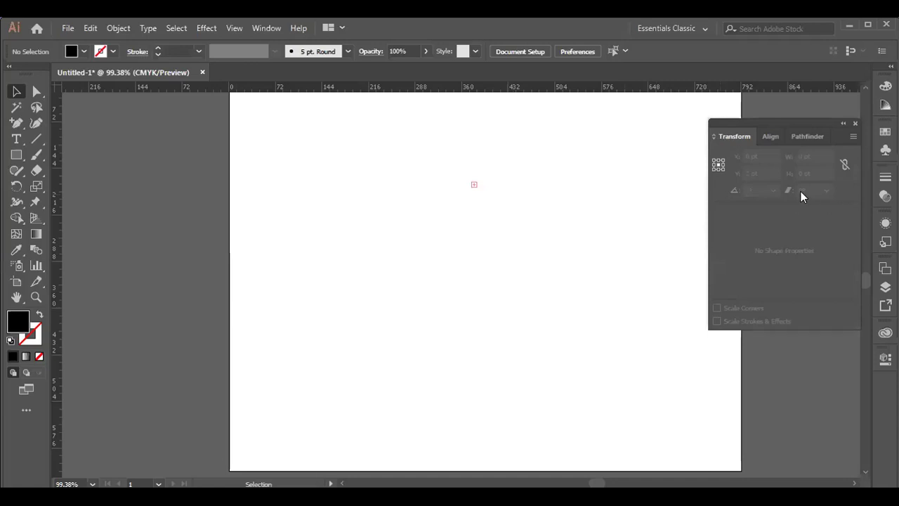
{"action": "left_click", "coordinate": [623, 52]}
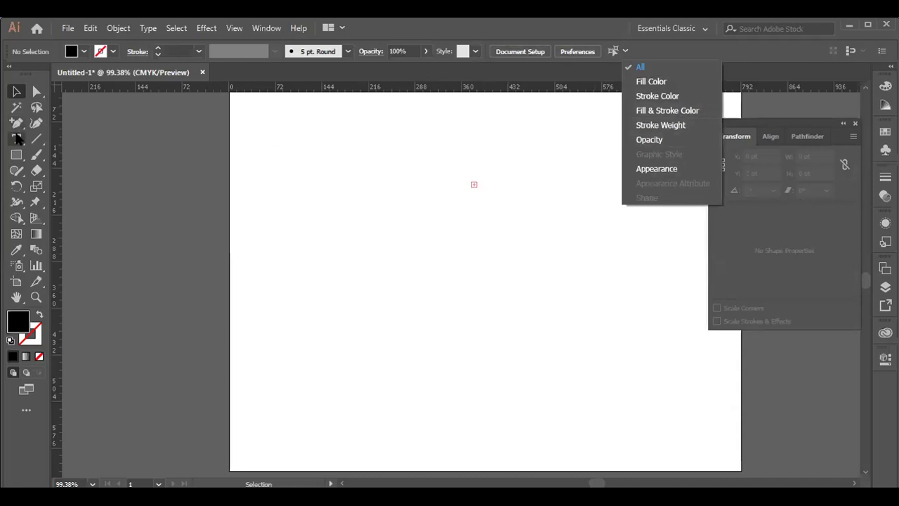
{"action": "left_click", "coordinate": [316, 240]}
{"action": "left_click", "coordinate": [16, 139]}
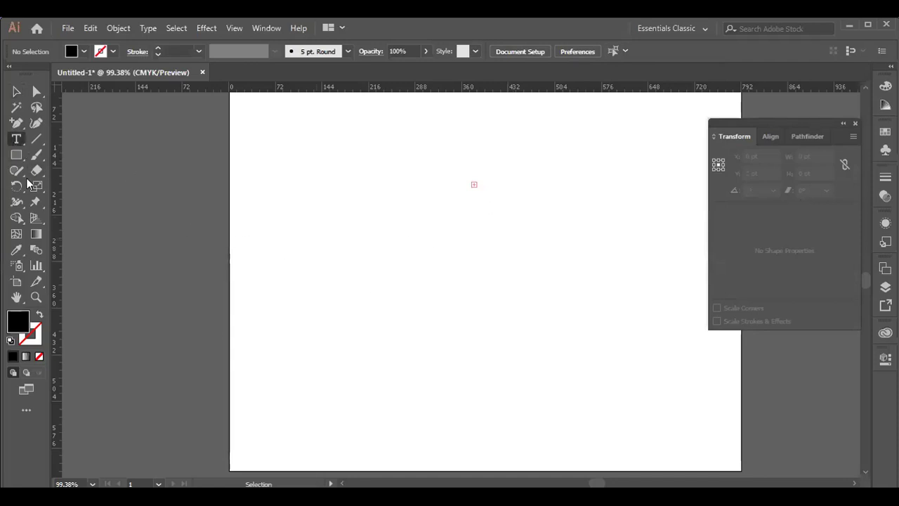
- Place 'Lorem ipsum' placeholder text, enlarge it to about 80 pt, and shift it left
{"action": "left_click", "coordinate": [421, 205]}
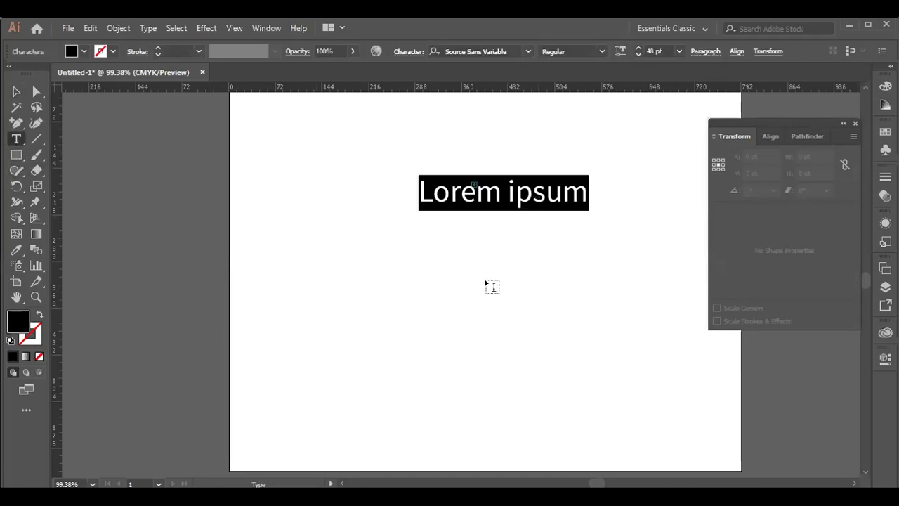
{"action": "left_click", "coordinate": [17, 92]}
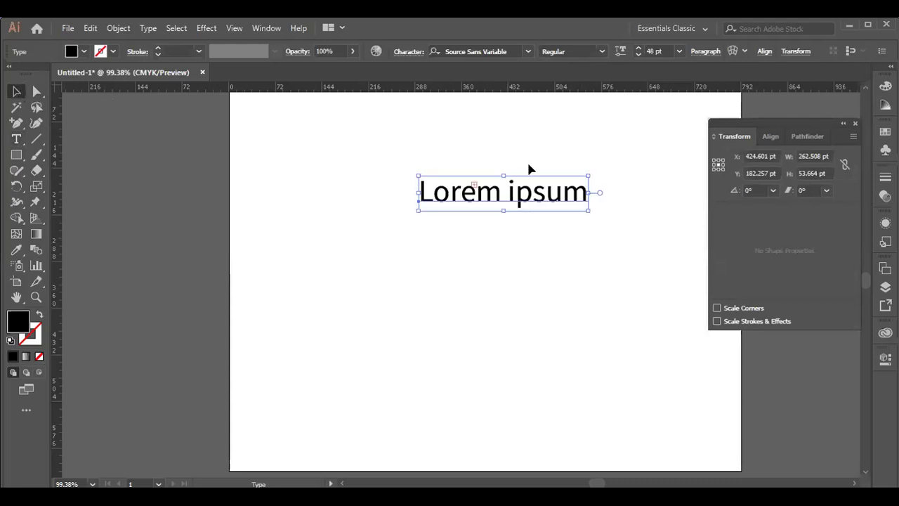
{"action": "left_click_drag", "start_coordinate": [587, 211], "coordinate": [702, 303]}
{"action": "left_click_drag", "start_coordinate": [627, 213], "coordinate": [513, 217]}
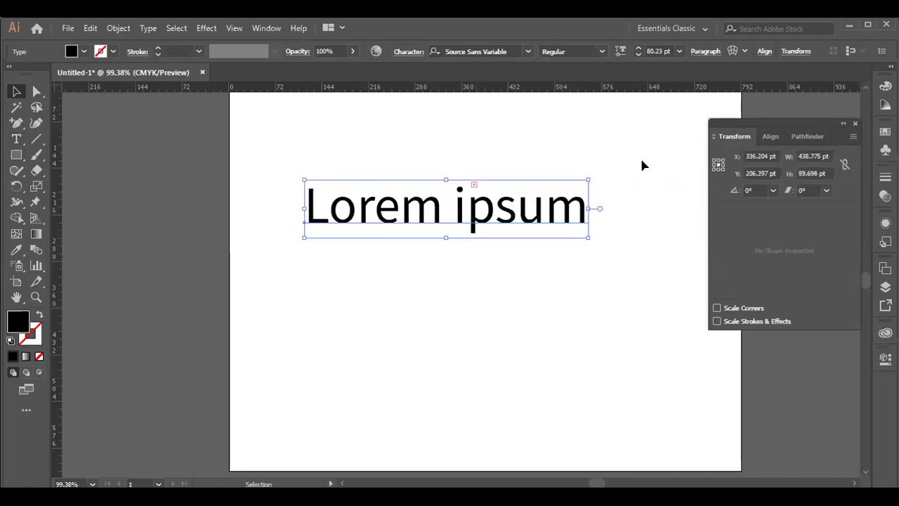
{"action": "left_click", "coordinate": [607, 101]}
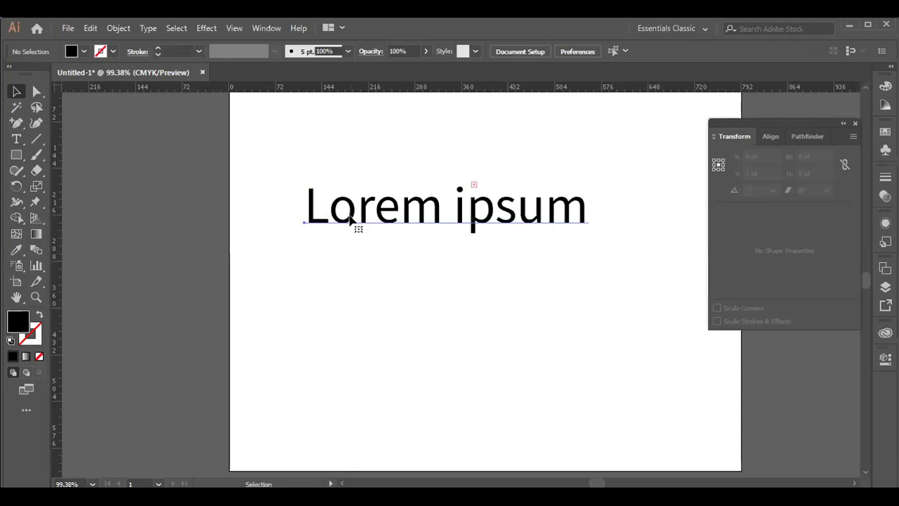
- Reselect the text and open Envelope and Recolor Artwork, closing both unchanged
{"action": "key", "text": "ctrl+a"}
{"action": "left_click", "coordinate": [17, 138]}
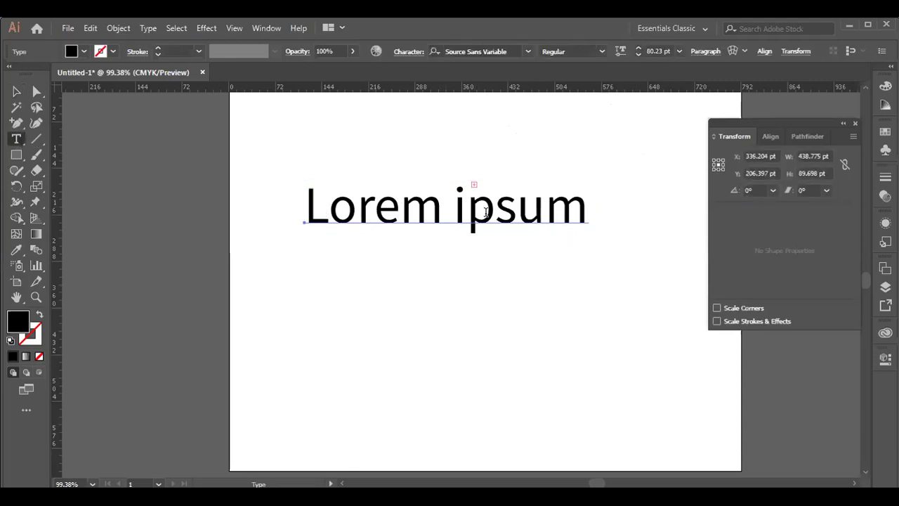
{"action": "left_click", "coordinate": [745, 51]}
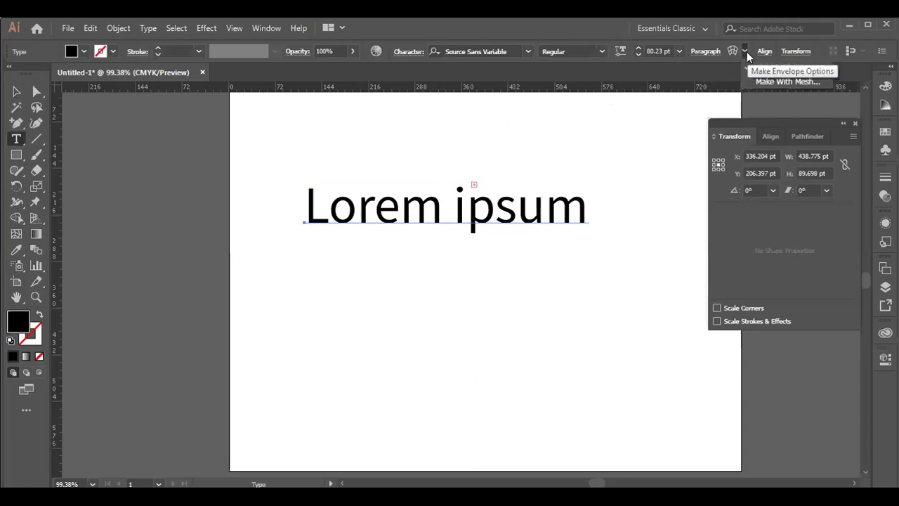
{"action": "left_click", "coordinate": [746, 52]}
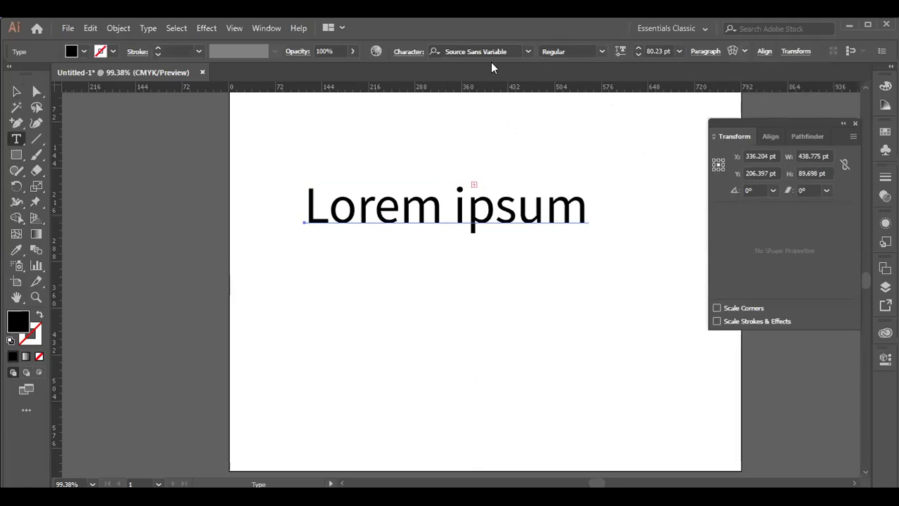
{"action": "left_click", "coordinate": [376, 52]}
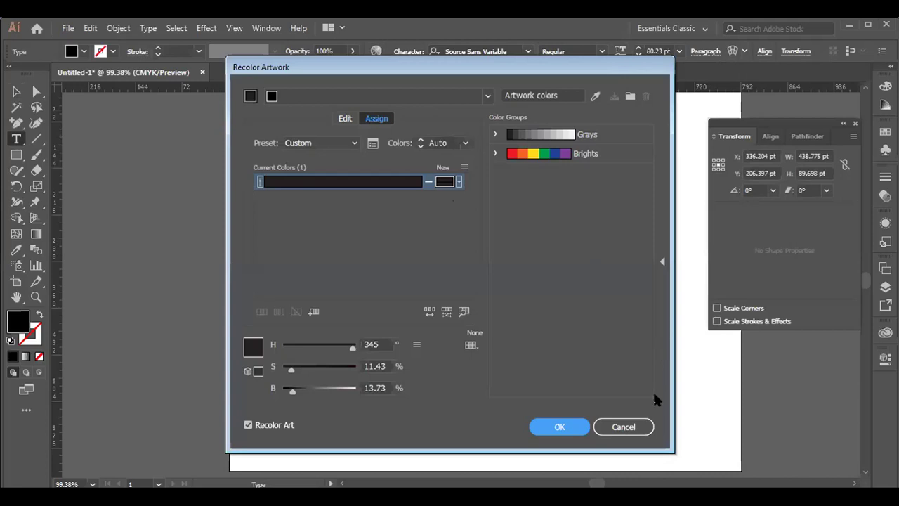
{"action": "left_click", "coordinate": [616, 428]}
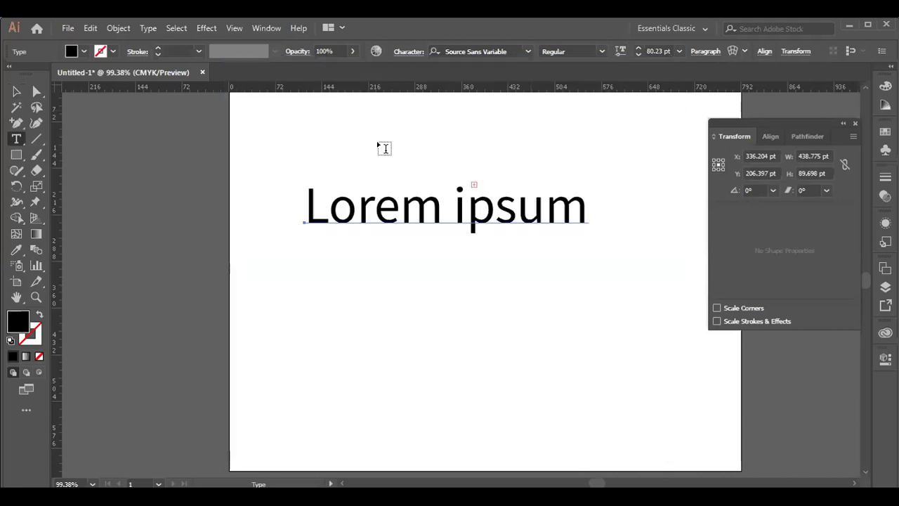
- Raise the variable-font weight of 'Lorem ipsum' to 900
{"action": "left_click", "coordinate": [621, 52]}
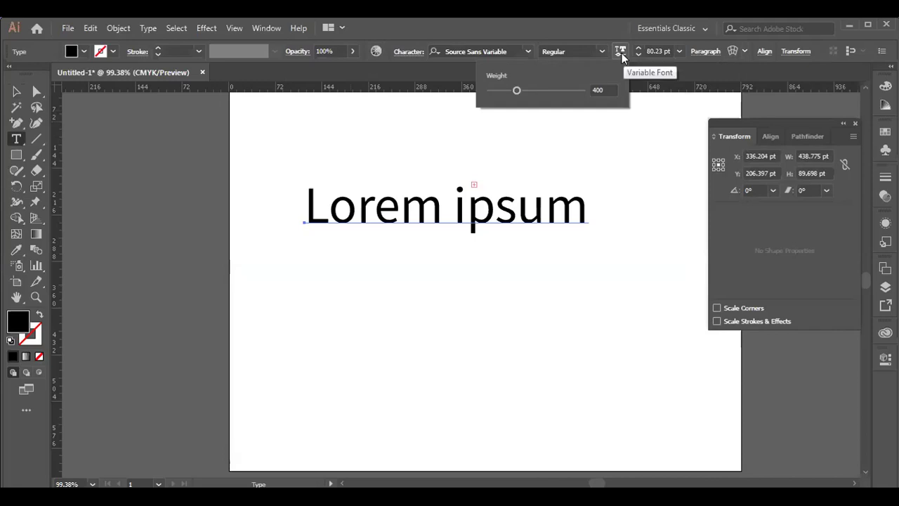
{"action": "left_click_drag", "start_coordinate": [517, 91], "coordinate": [516, 111]}
{"action": "left_click_drag", "start_coordinate": [539, 109], "coordinate": [516, 125]}
{"action": "left_click_drag", "start_coordinate": [516, 92], "coordinate": [536, 125]}
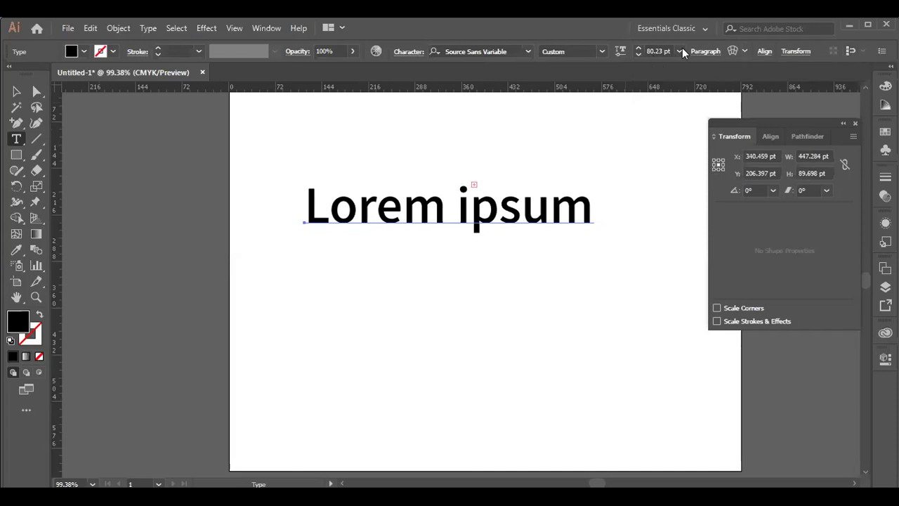
- Look at the Paragraph settings without changes and return to the Selection tool
{"action": "left_click", "coordinate": [711, 51]}
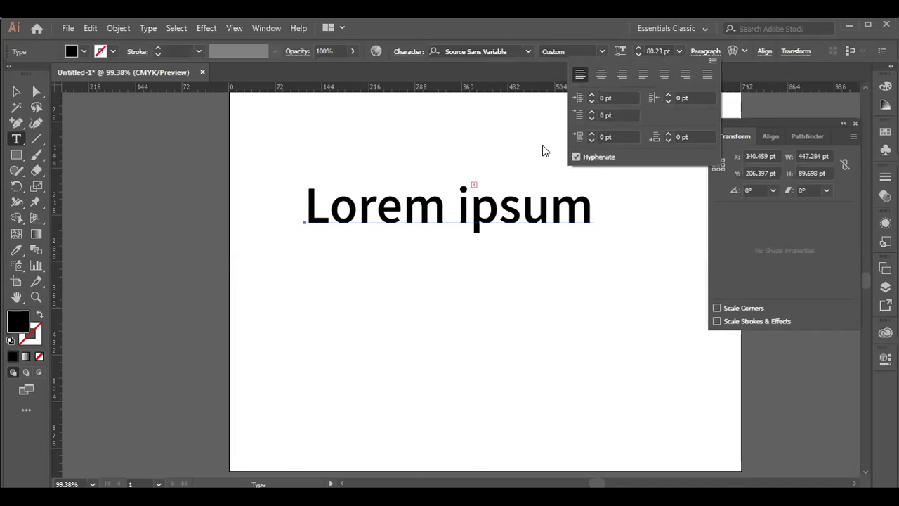
{"action": "left_click", "coordinate": [295, 215]}
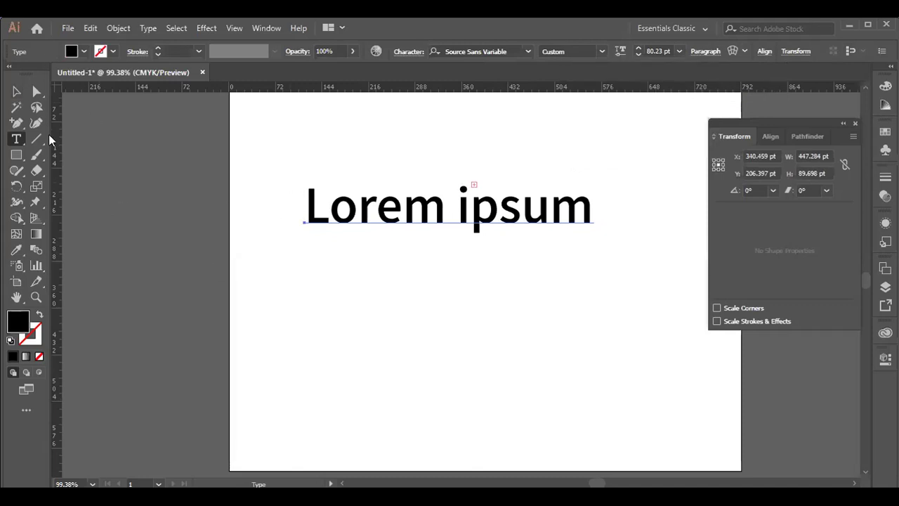
{"action": "key", "text": "ctrl"}
{"action": "left_click", "coordinate": [16, 92]}
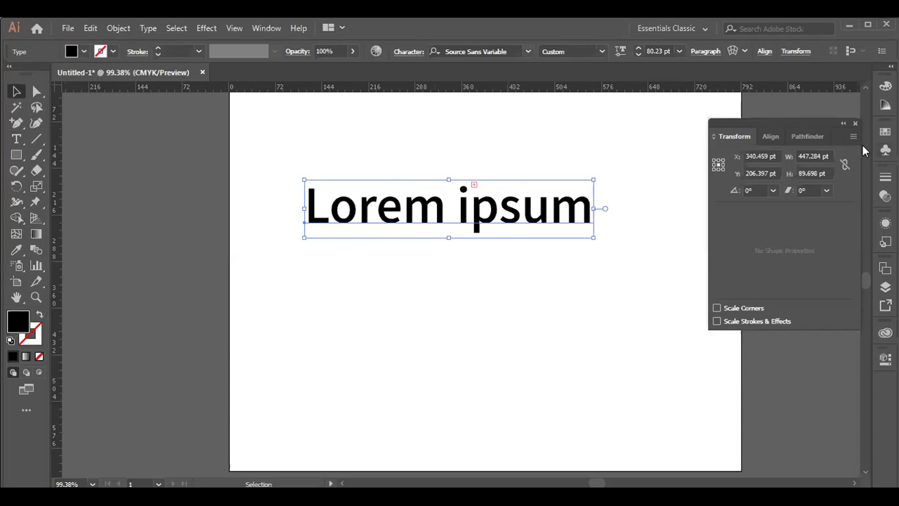
- Draw two overlapping black rectangles below the text and select both
{"action": "left_click", "coordinate": [805, 135]}
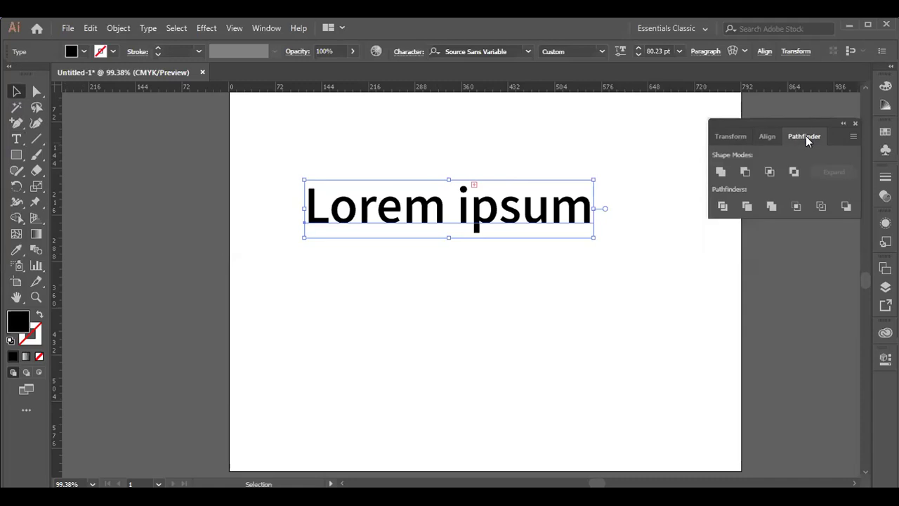
{"action": "key", "text": "m"}
{"action": "left_click_drag", "start_coordinate": [324, 287], "coordinate": [452, 365]}
{"action": "left_click", "coordinate": [17, 91]}
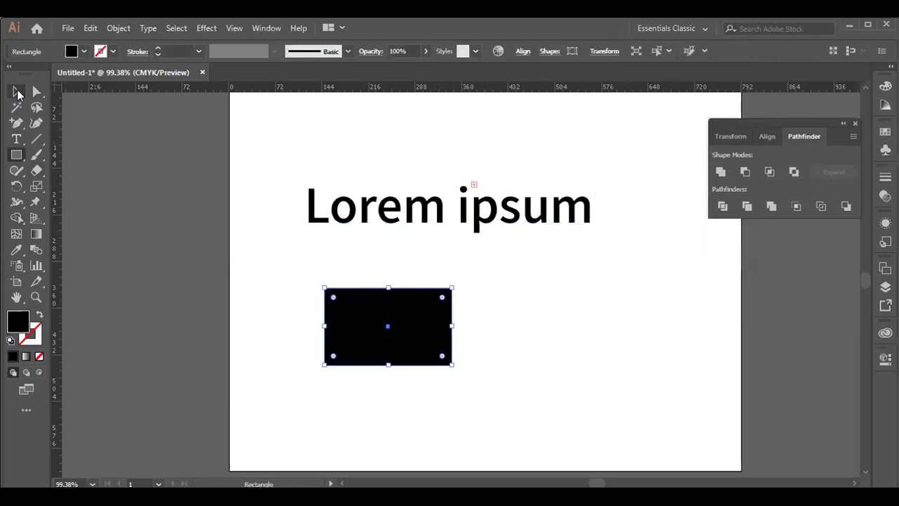
{"action": "left_click", "coordinate": [17, 155]}
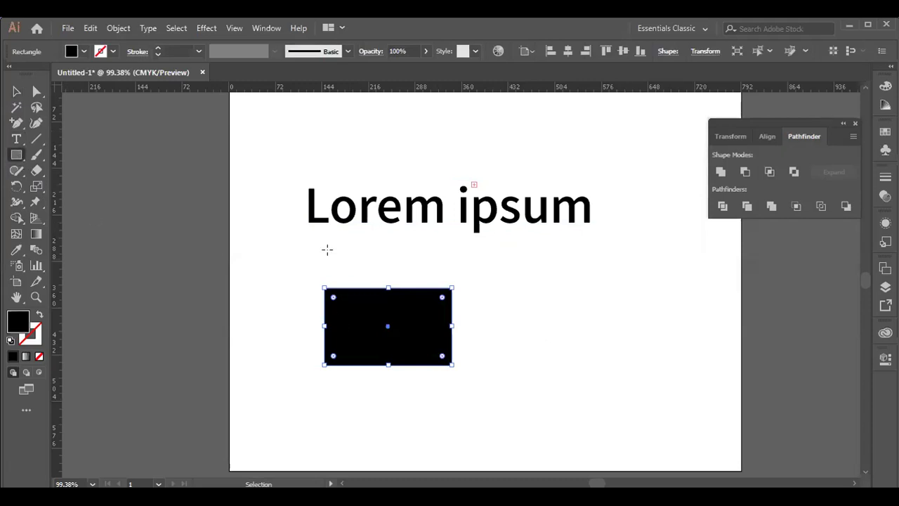
{"action": "left_click_drag", "start_coordinate": [511, 310], "coordinate": [400, 413]}
{"action": "left_click", "coordinate": [17, 91]}
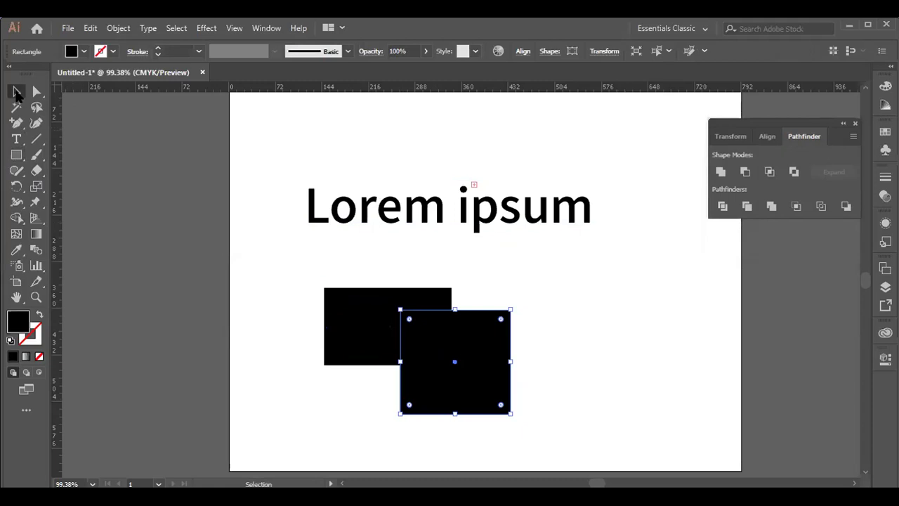
{"action": "left_click_drag", "start_coordinate": [283, 266], "coordinate": [478, 370]}
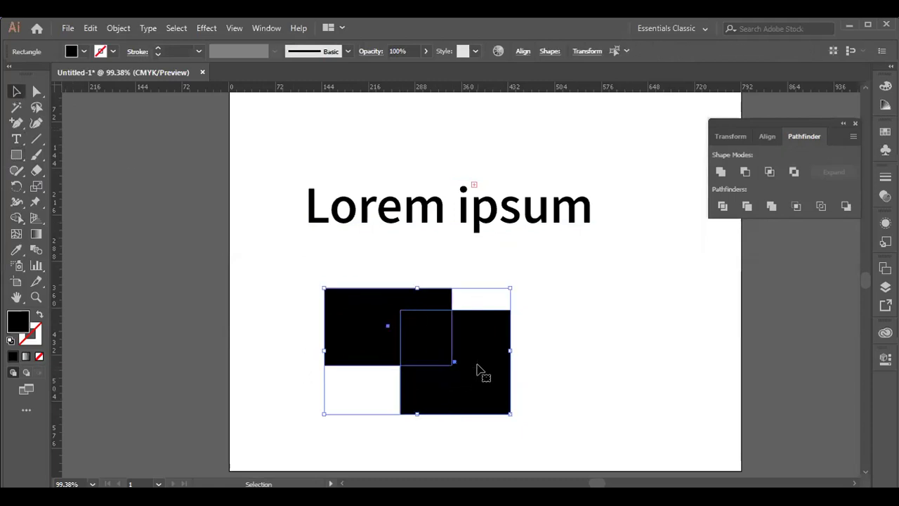